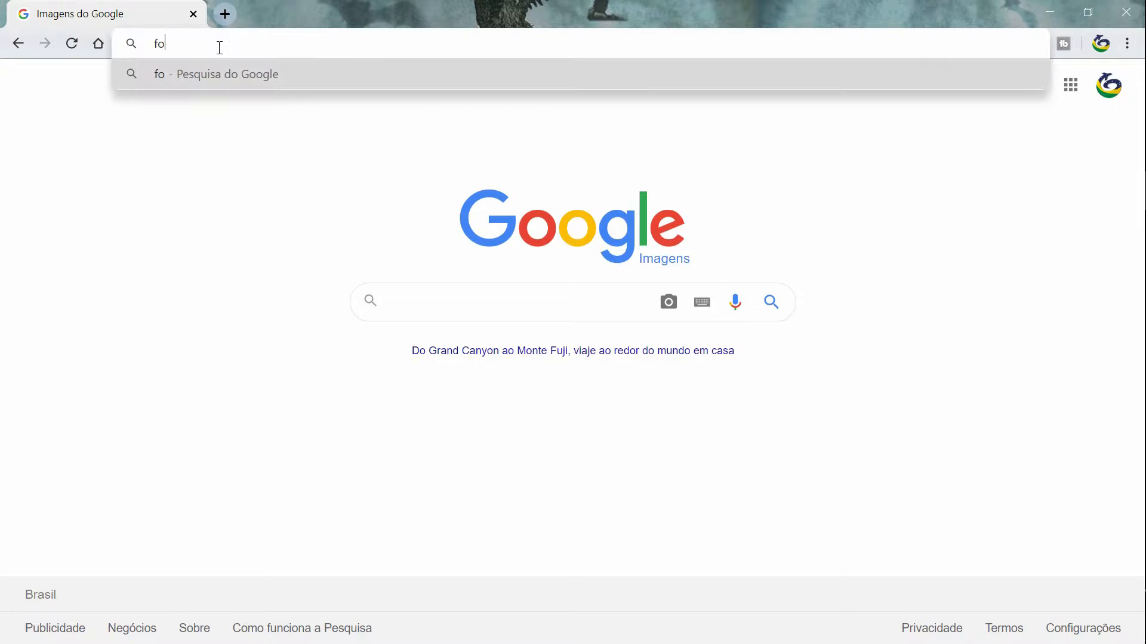
Type the eSolar address fop.saj-electric.com into Chrome's address bar.
type("aj")
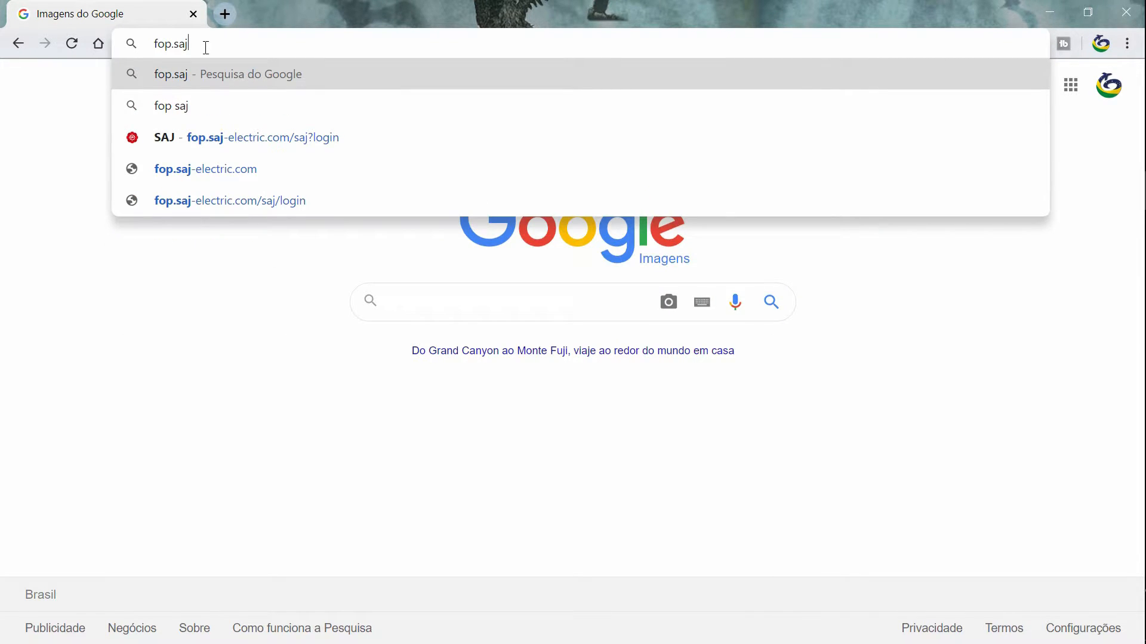
type("-e")
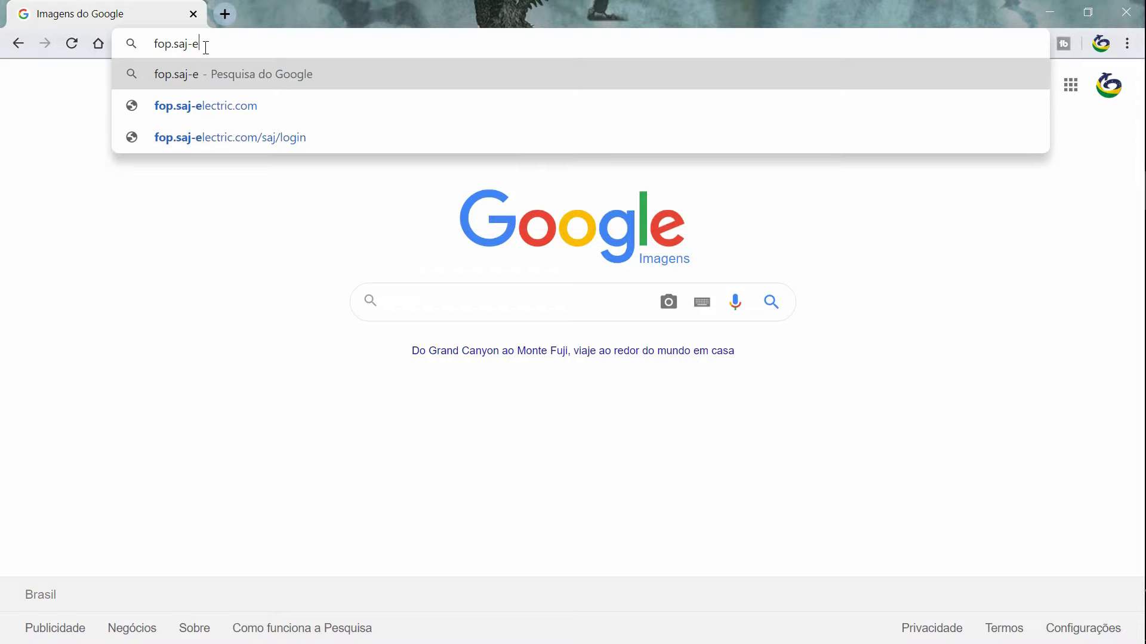
type("lectr")
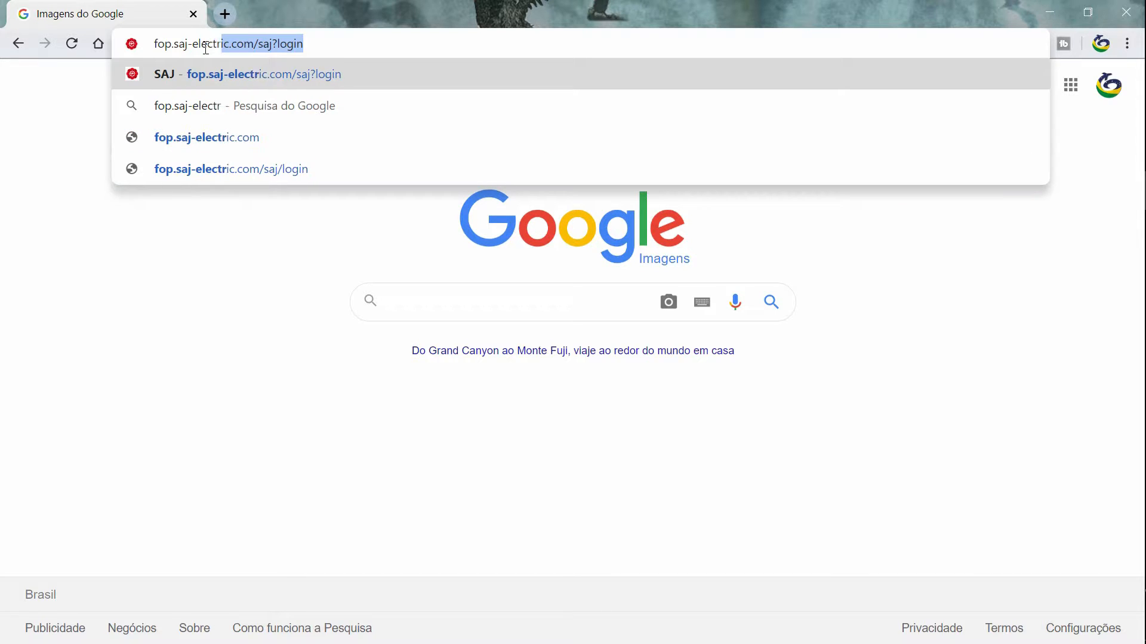
type("ic.com")
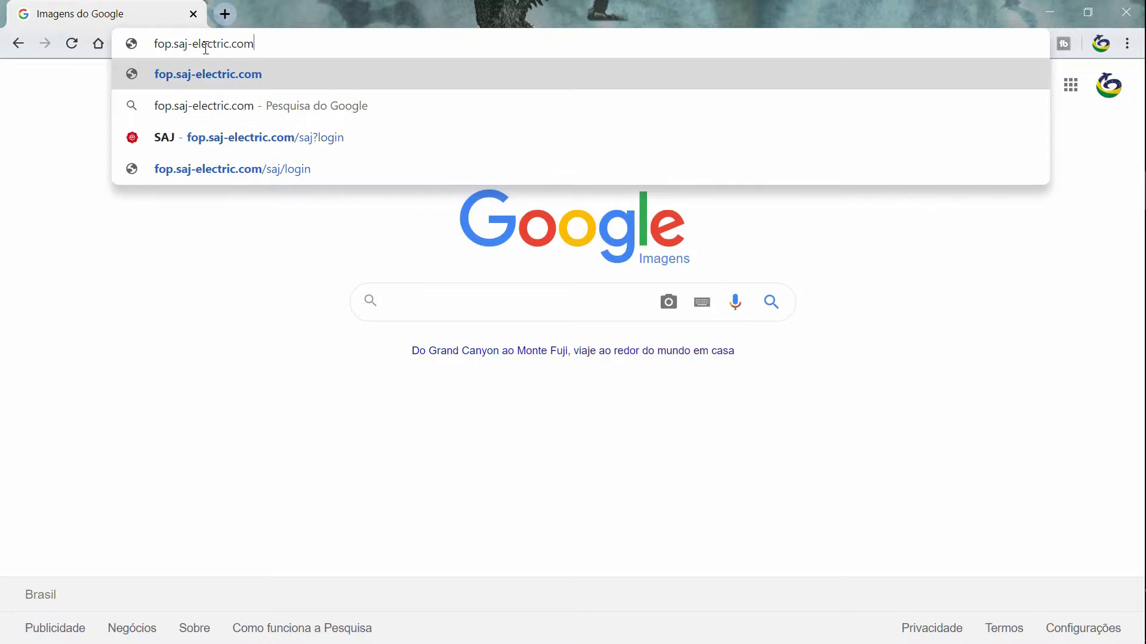
Load fop.saj-electric.com to bring up the eSolar Portal login page.
key("Return")
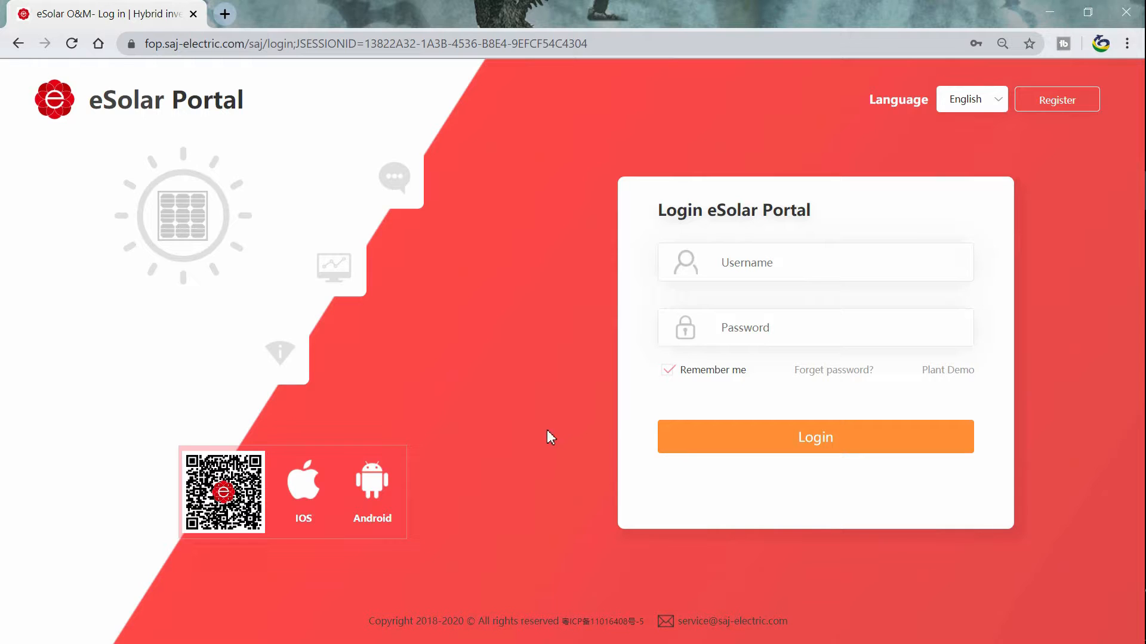
Highlight the portal heading and language label, then set the site language to Portugues.
left_click_drag(244, 102, 88, 103)
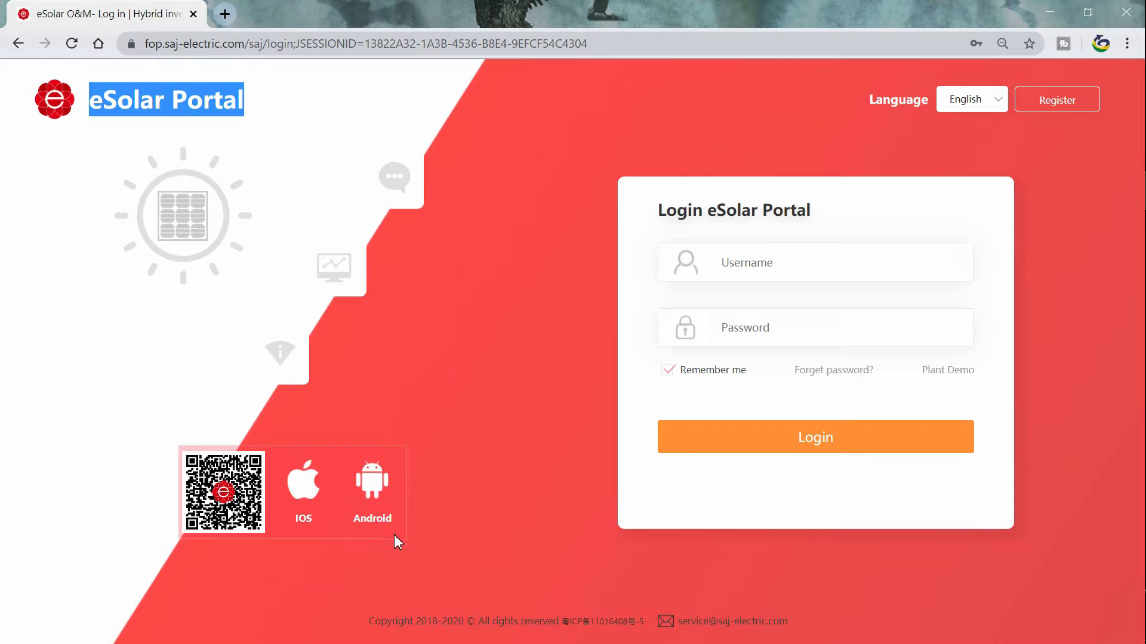
left_click_drag(867, 105, 929, 108)
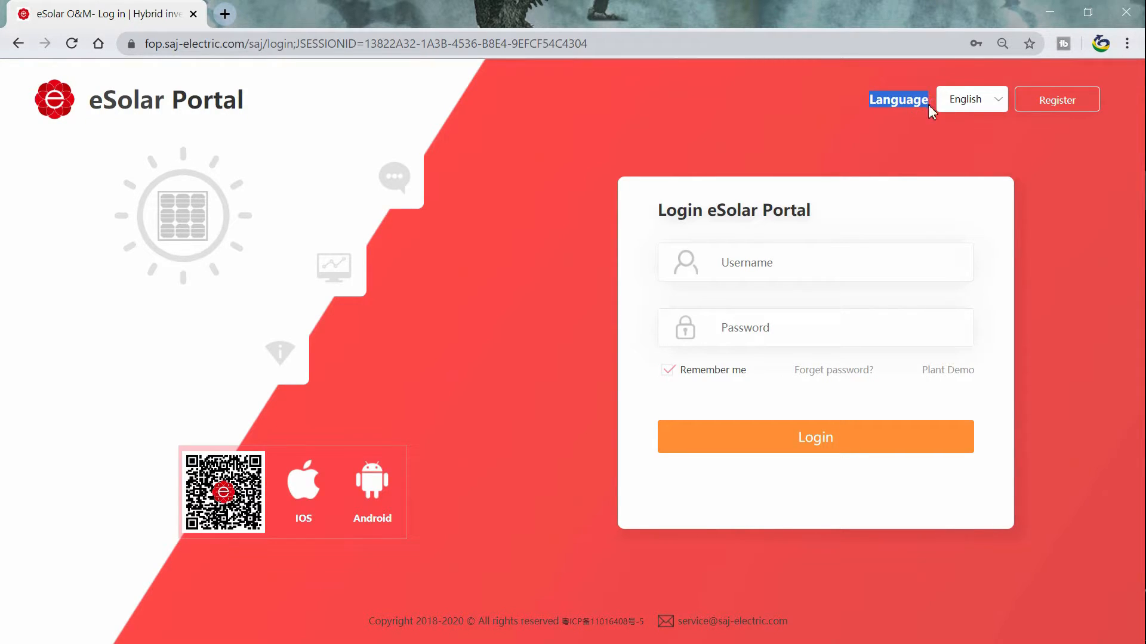
left_click(987, 107)
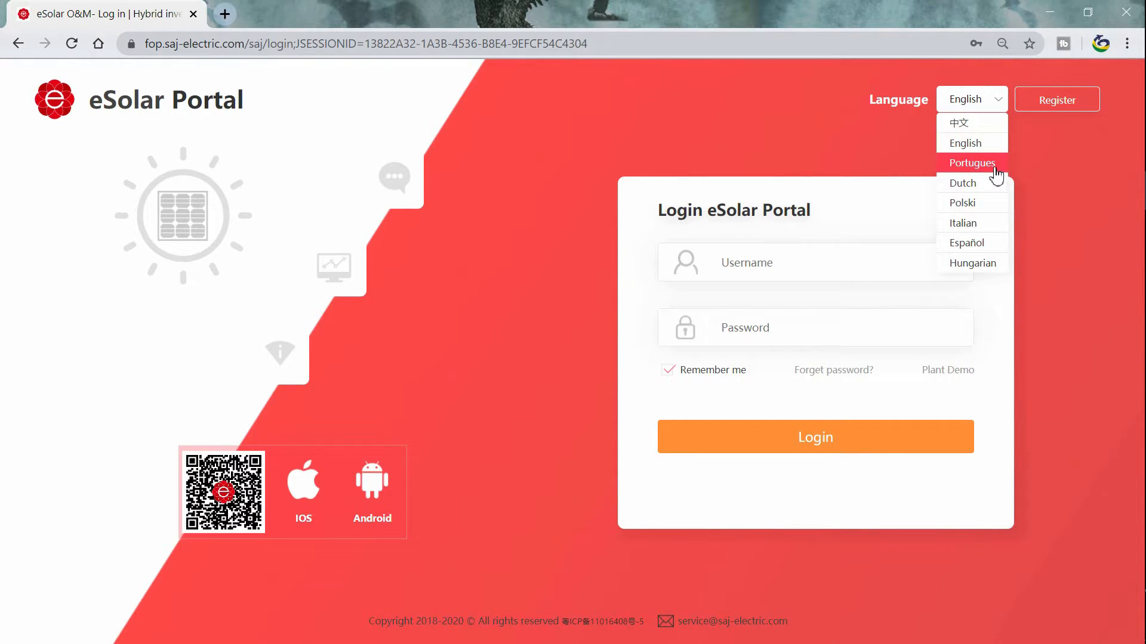
left_click(964, 166)
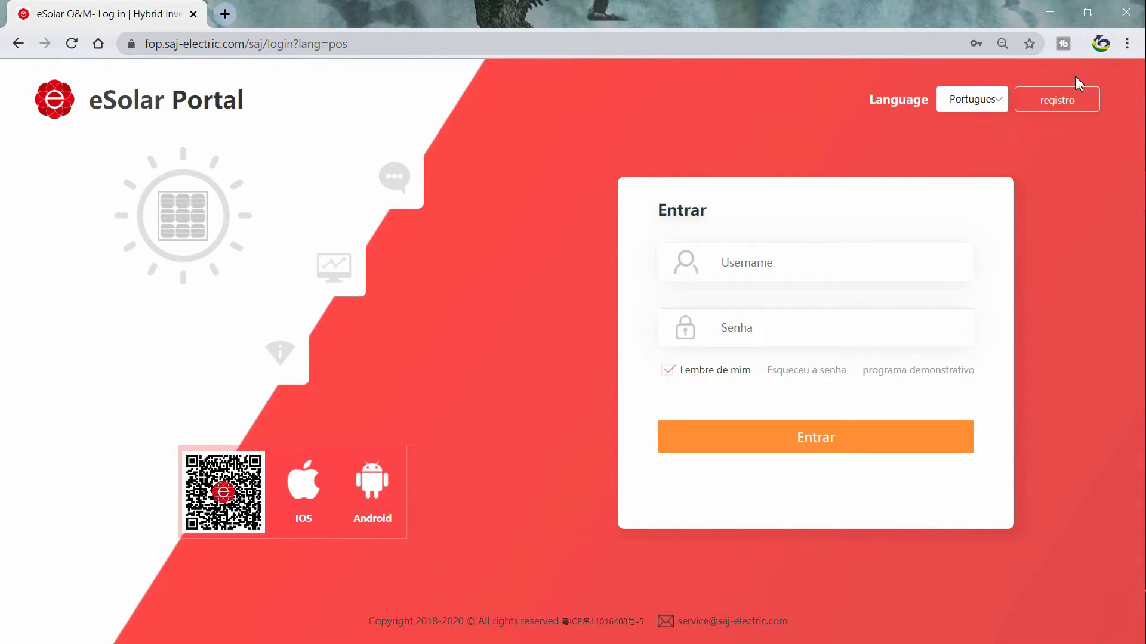
left_click(1073, 108)
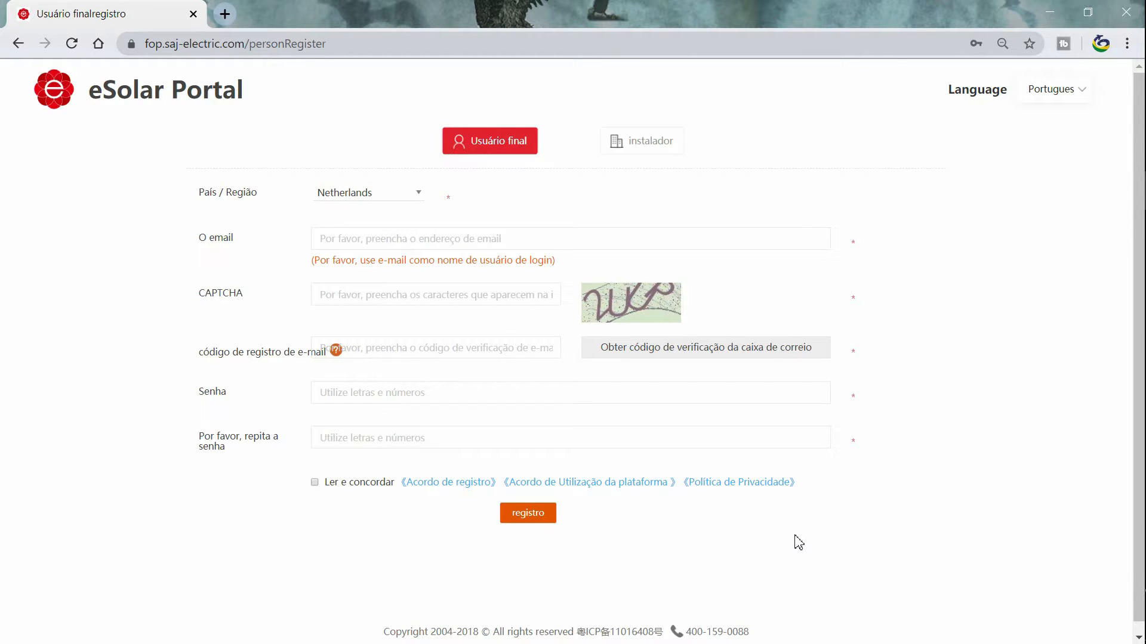
key("alt+Left")
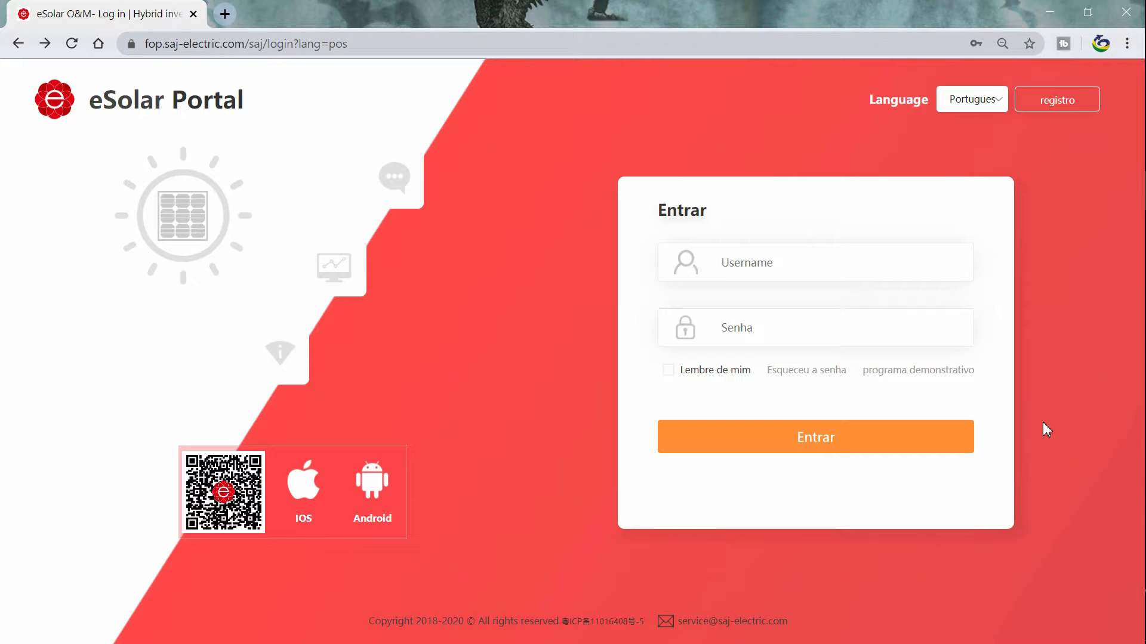
Enter the account e-mail as username, then open the demo plant via 'programa demonstrativo'.
left_click(780, 267)
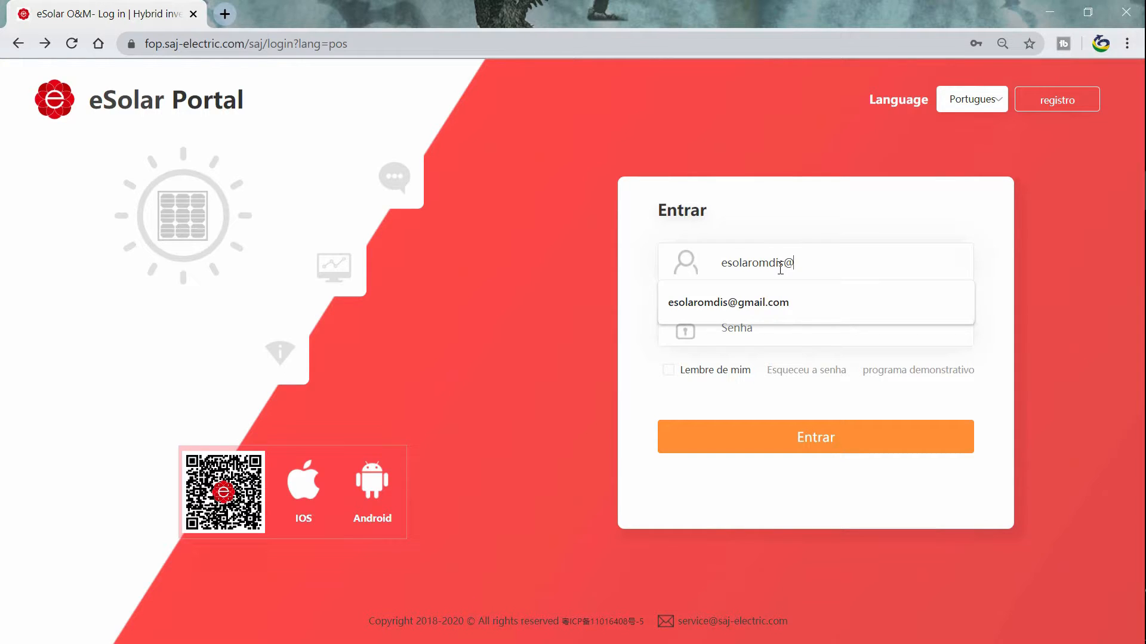
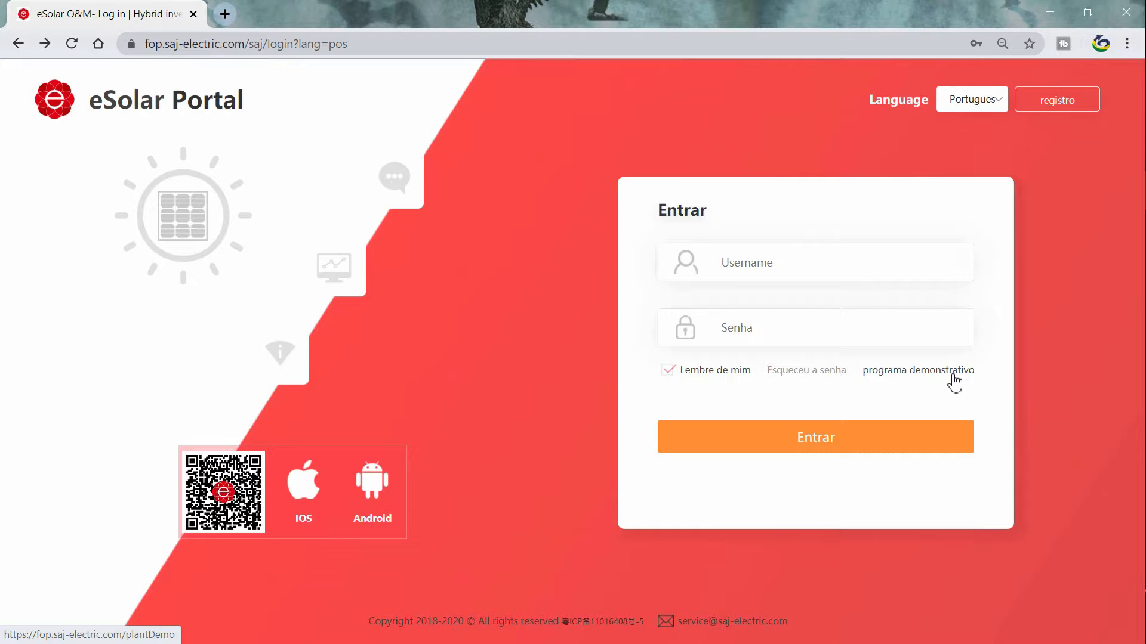
left_click(954, 375)
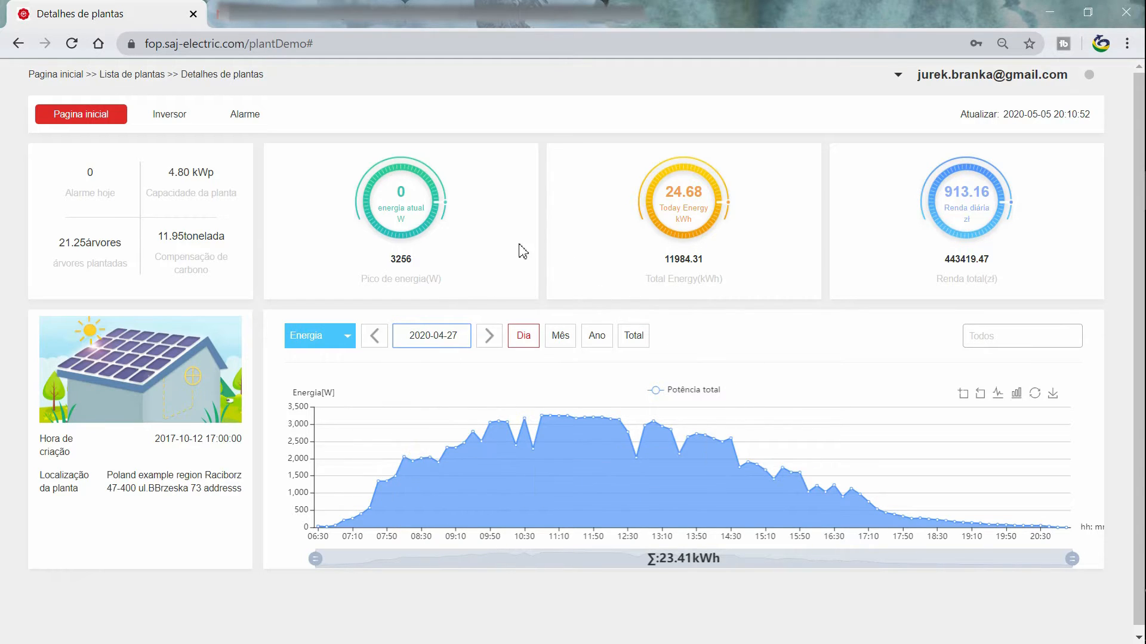
View the previous day, then the 2016/2017 quarterly and total comparison charts, and return to Energia.
left_click(375, 344)
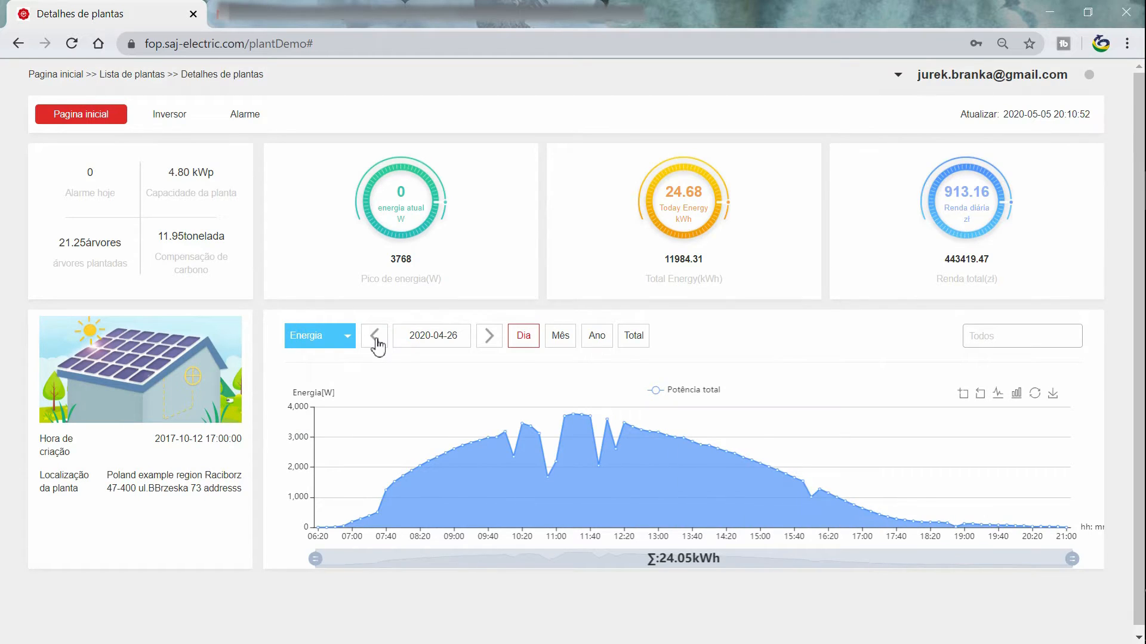
left_click(340, 349)
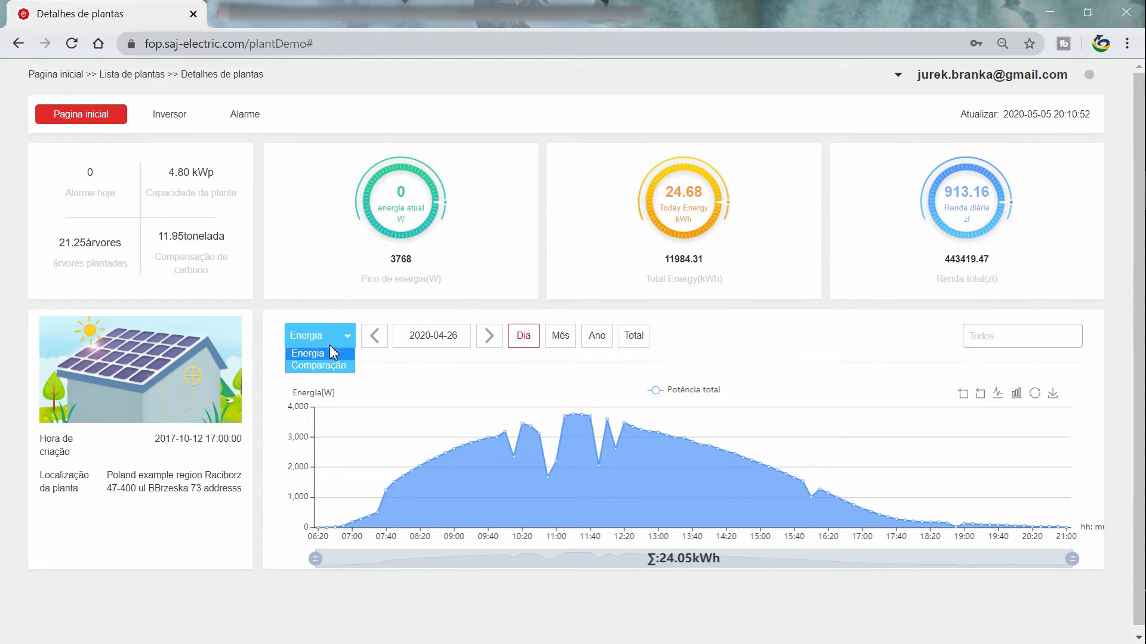
left_click(317, 366)
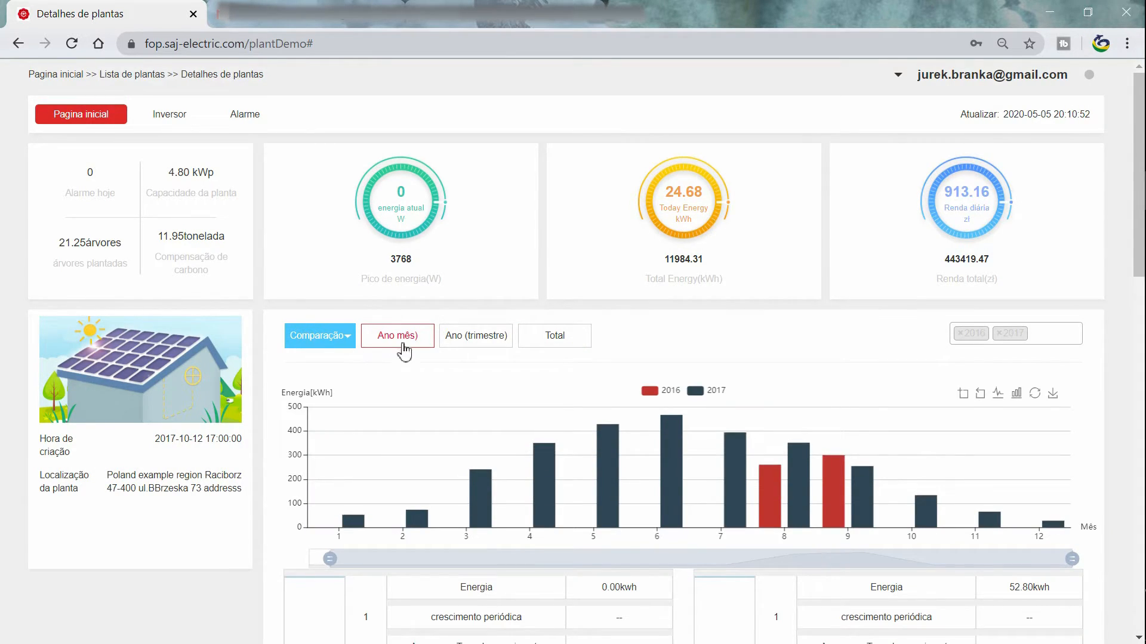
left_click(477, 337)
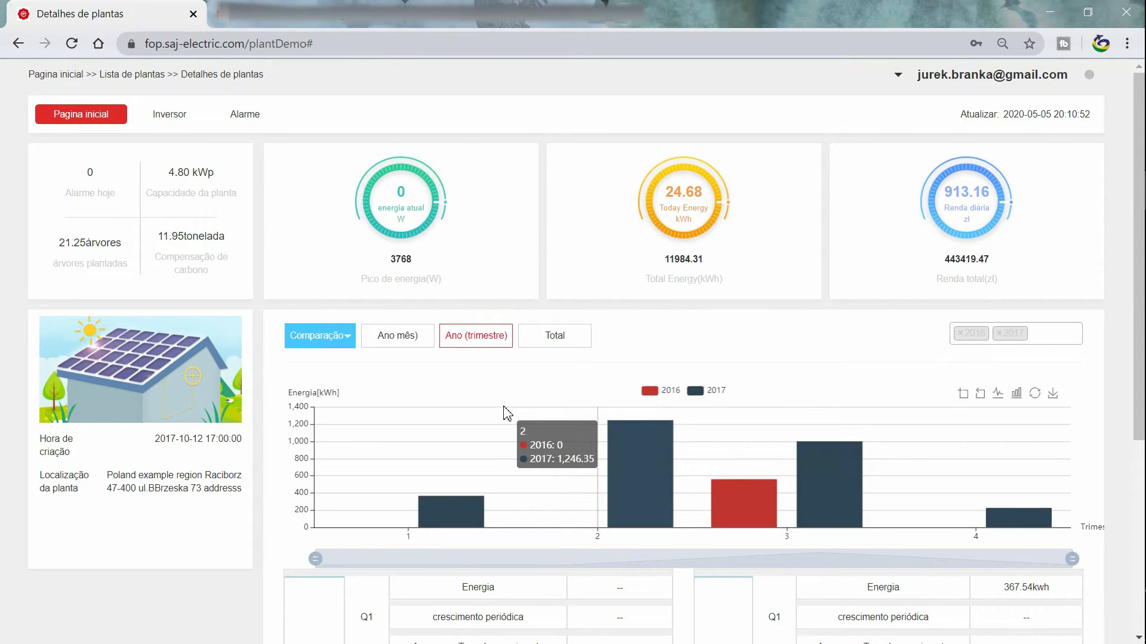
left_click(530, 336)
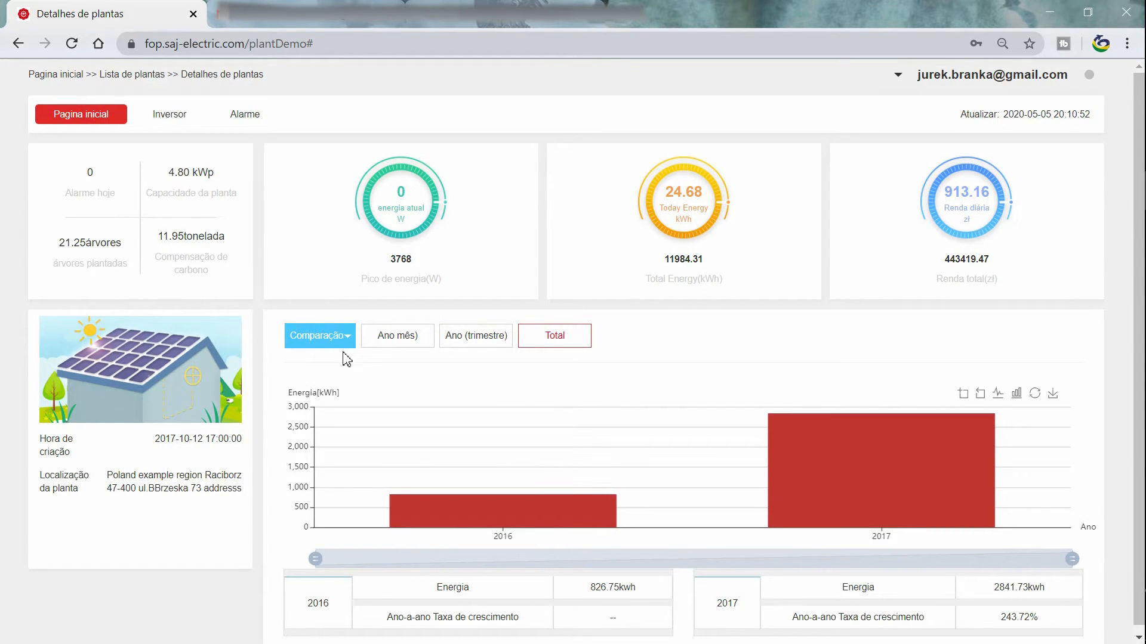
left_click(331, 338)
left_click(327, 357)
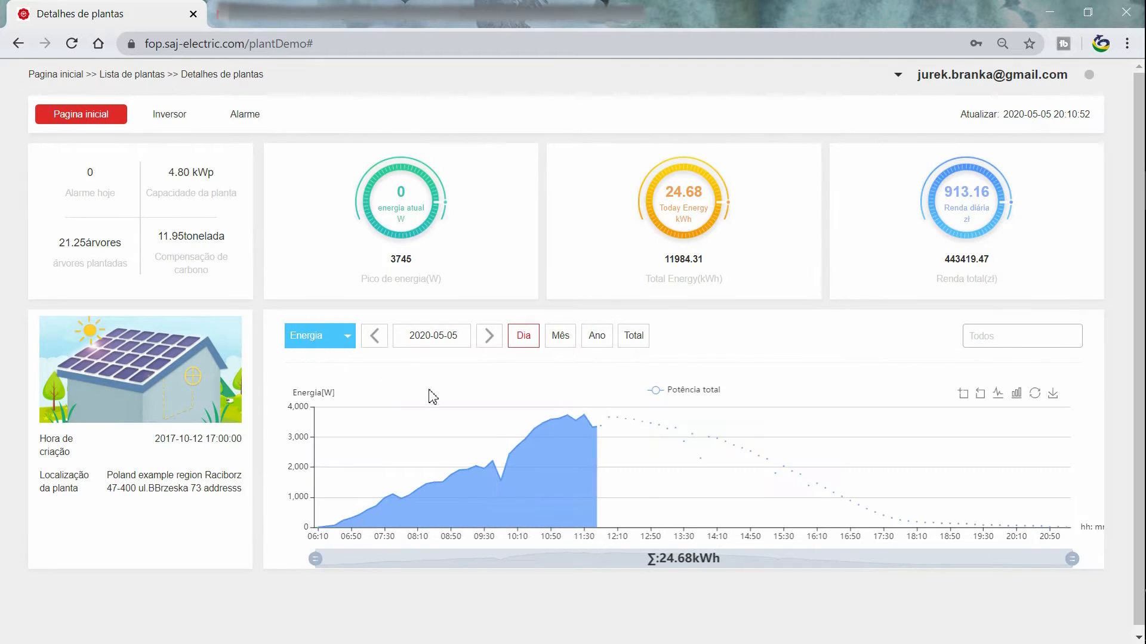
Step through the month, year and total energy views, back to the daily curve, then open Inversor.
left_click(562, 336)
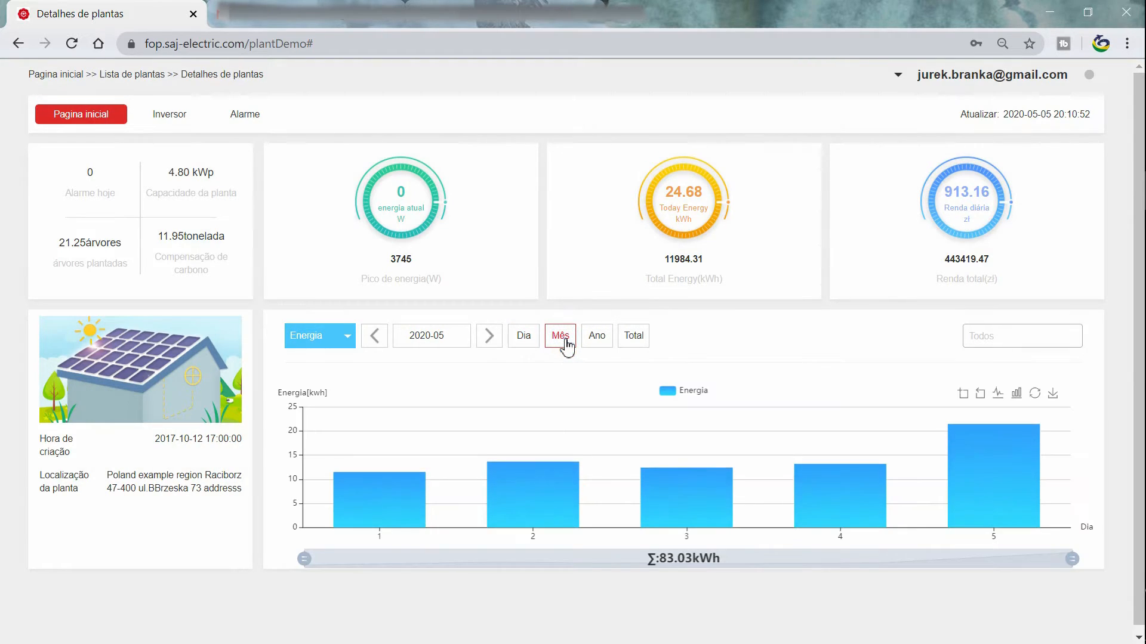
left_click(598, 337)
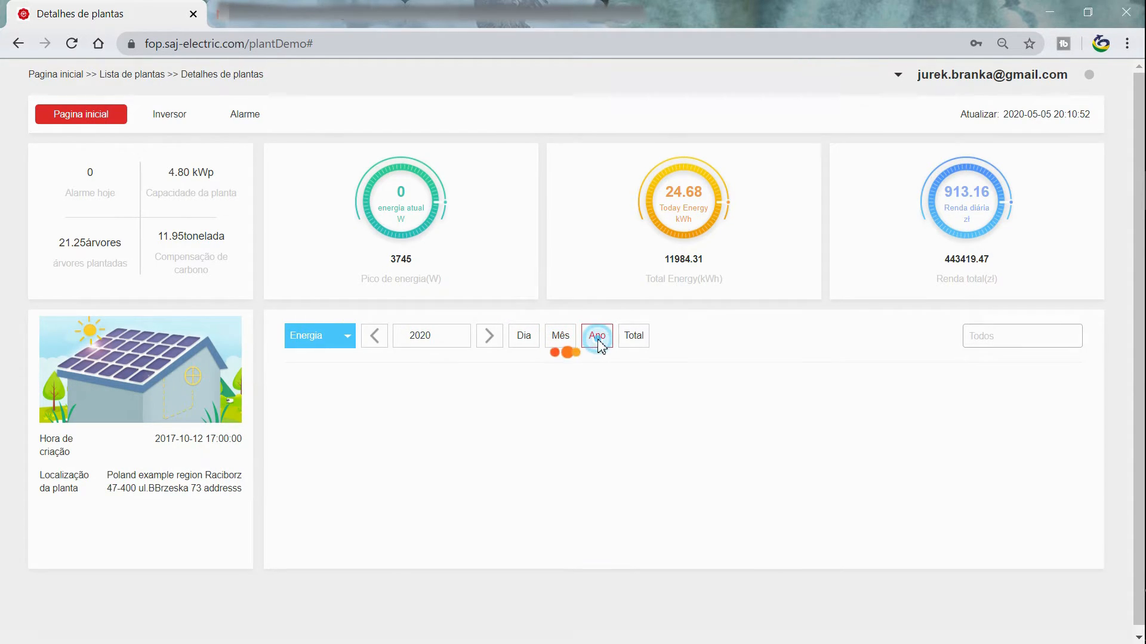
left_click(634, 339)
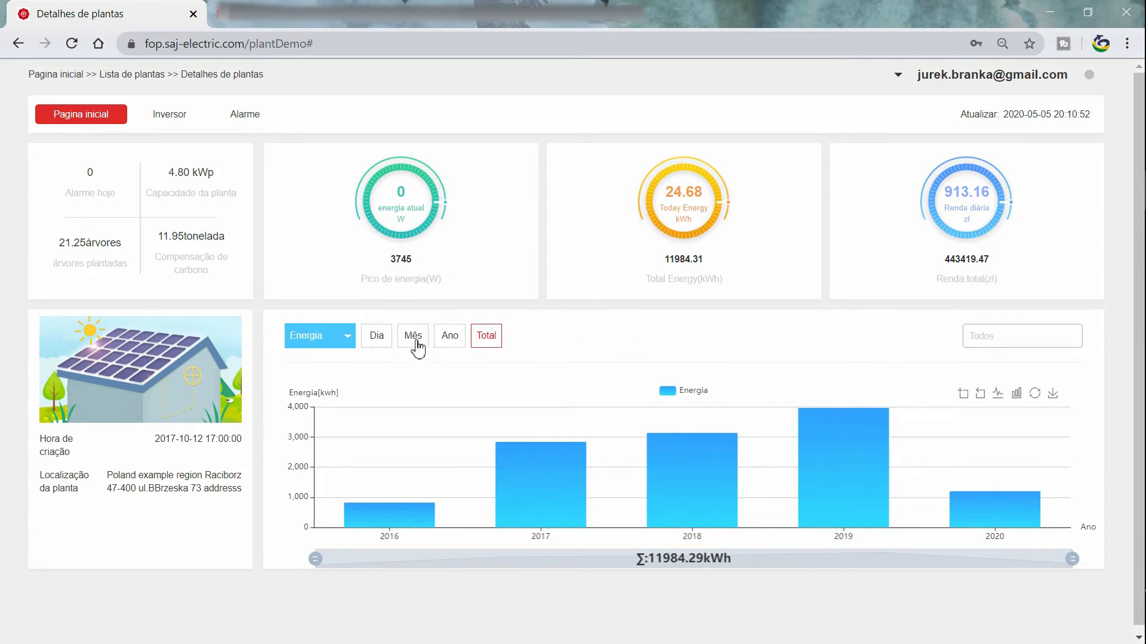
left_click(373, 337)
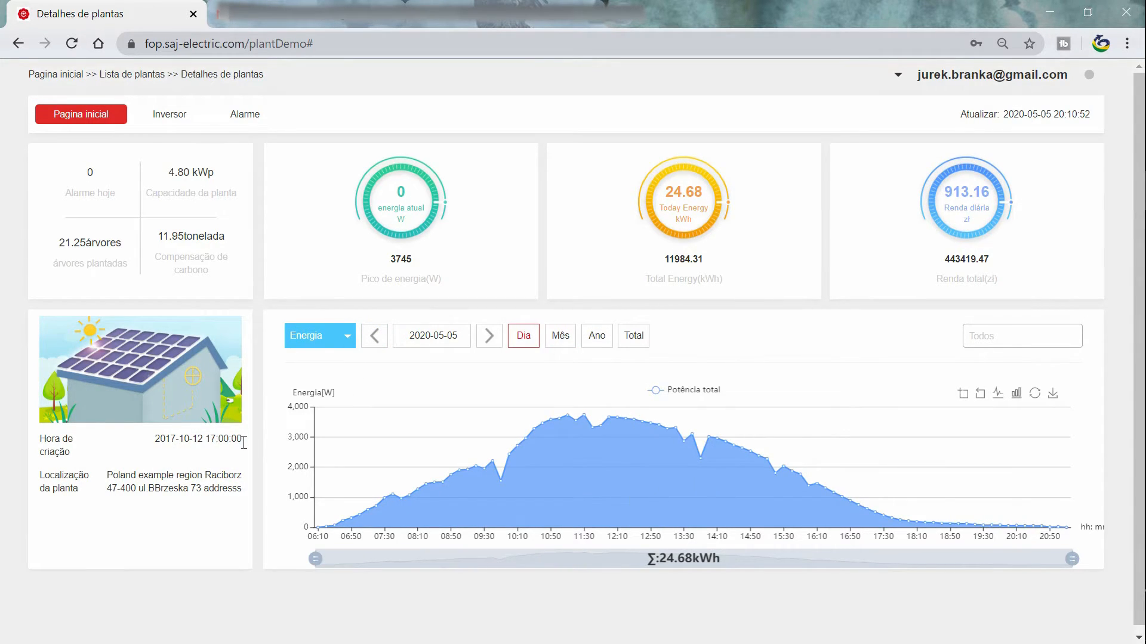
left_click(174, 123)
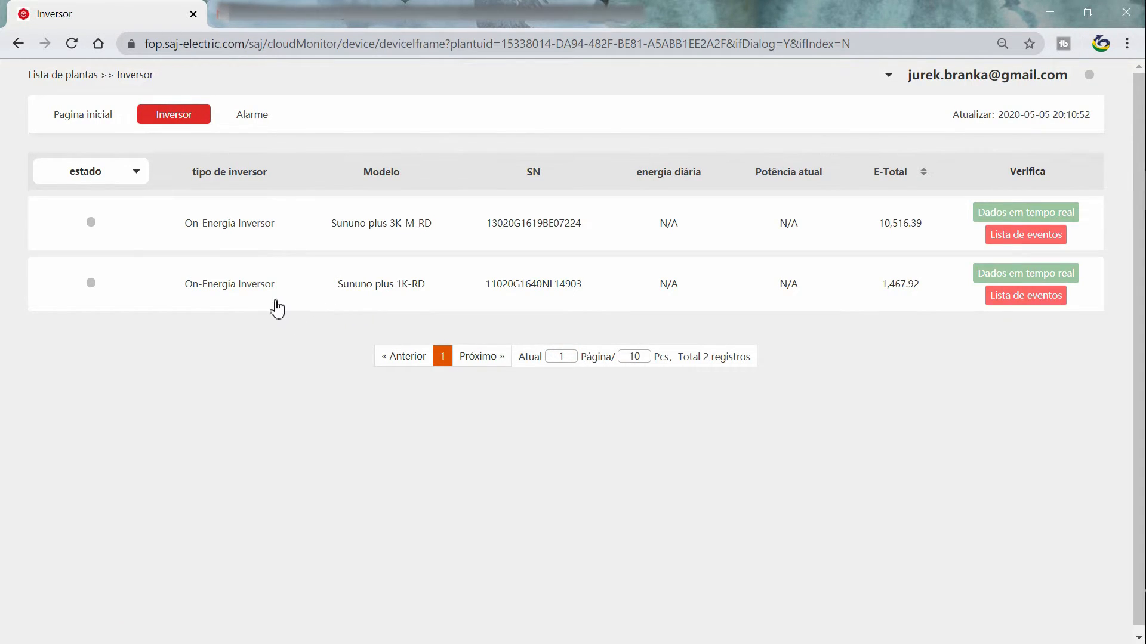
Open the first inverter's details, then highlight the 'Lembre de mim' label on the login page.
left_click(380, 230)
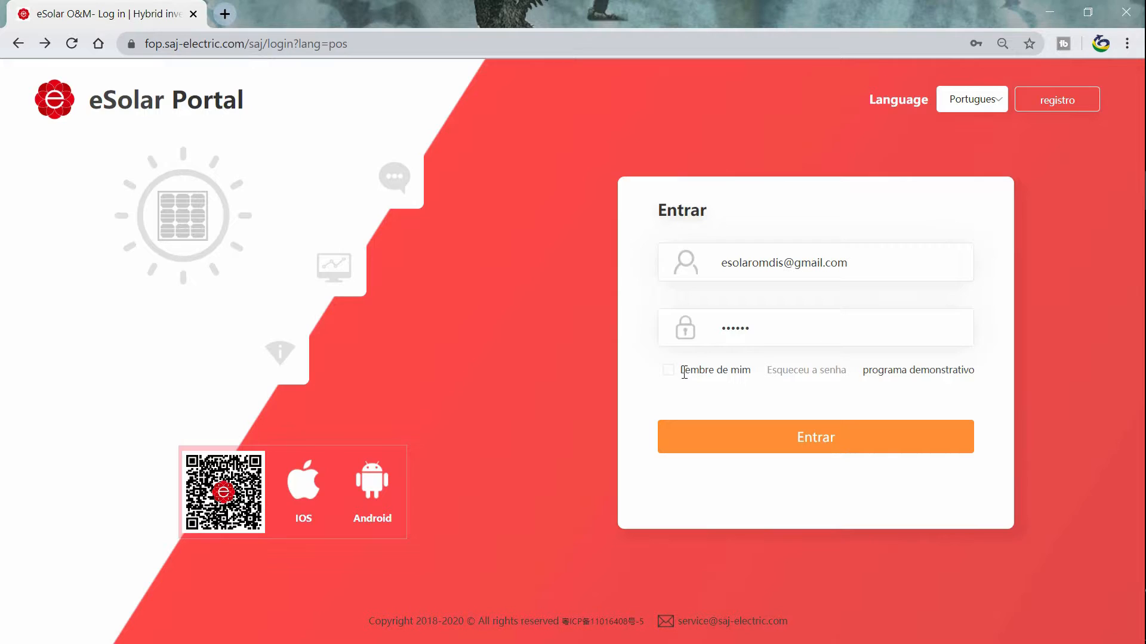
left_click_drag(679, 370, 750, 376)
Tick 'Lembre de mim' and go to the 'Esqueceu a senha' password recovery page.
left_click(723, 384)
left_click(669, 371)
left_click(832, 376)
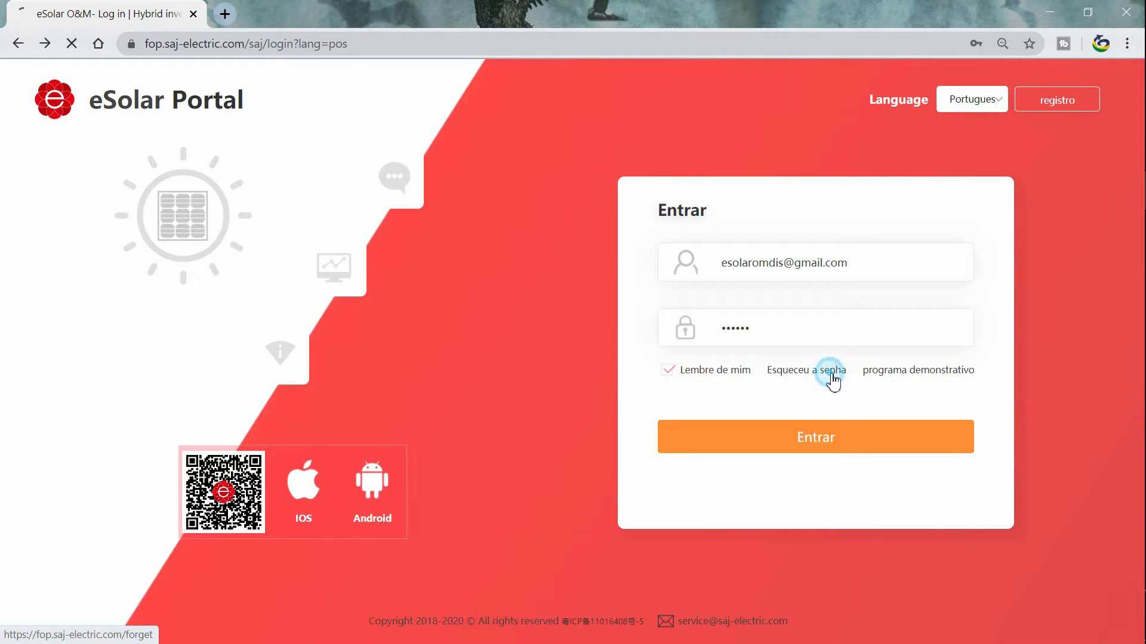
Enter CAPTCHA 'RD' and request a verification code by e-mail.
left_click(471, 253)
type("RDXF")
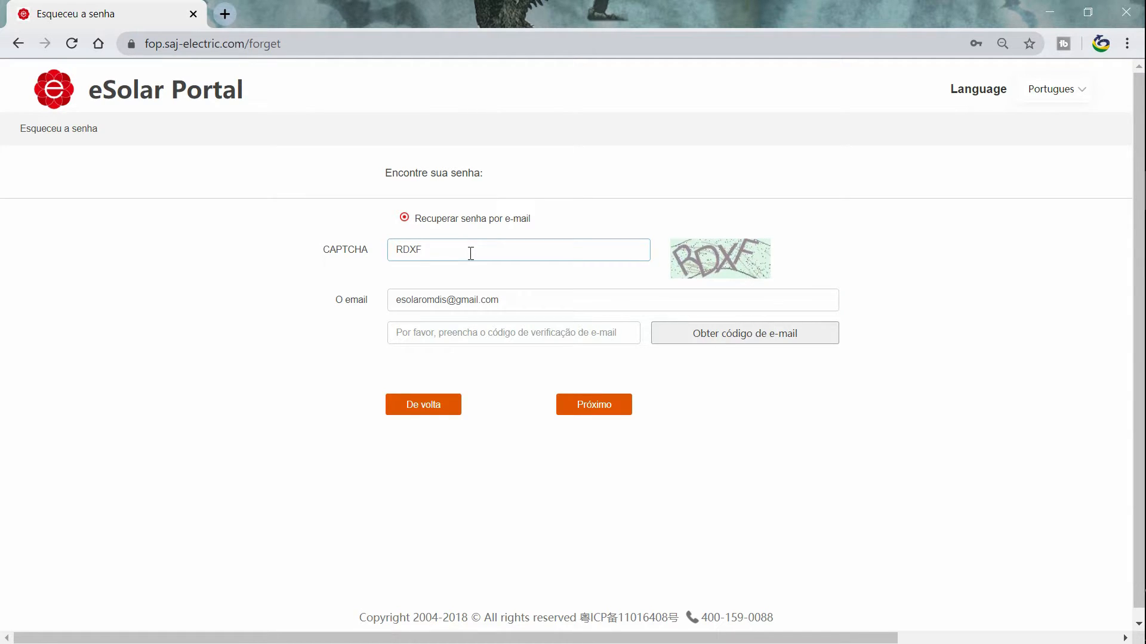
left_click(588, 300)
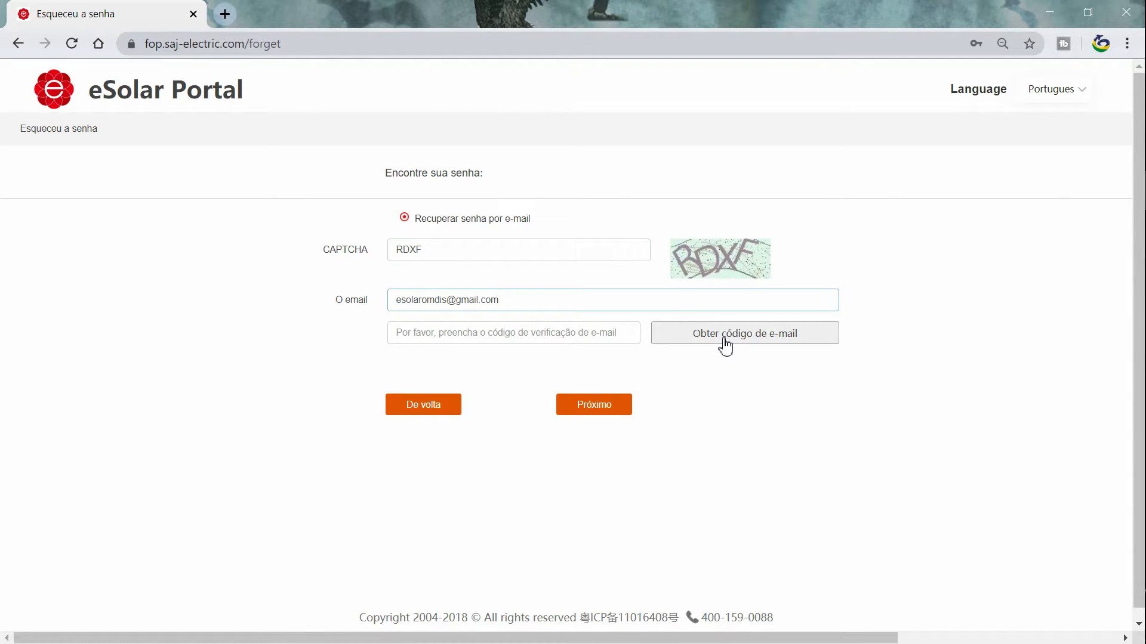
left_click(725, 344)
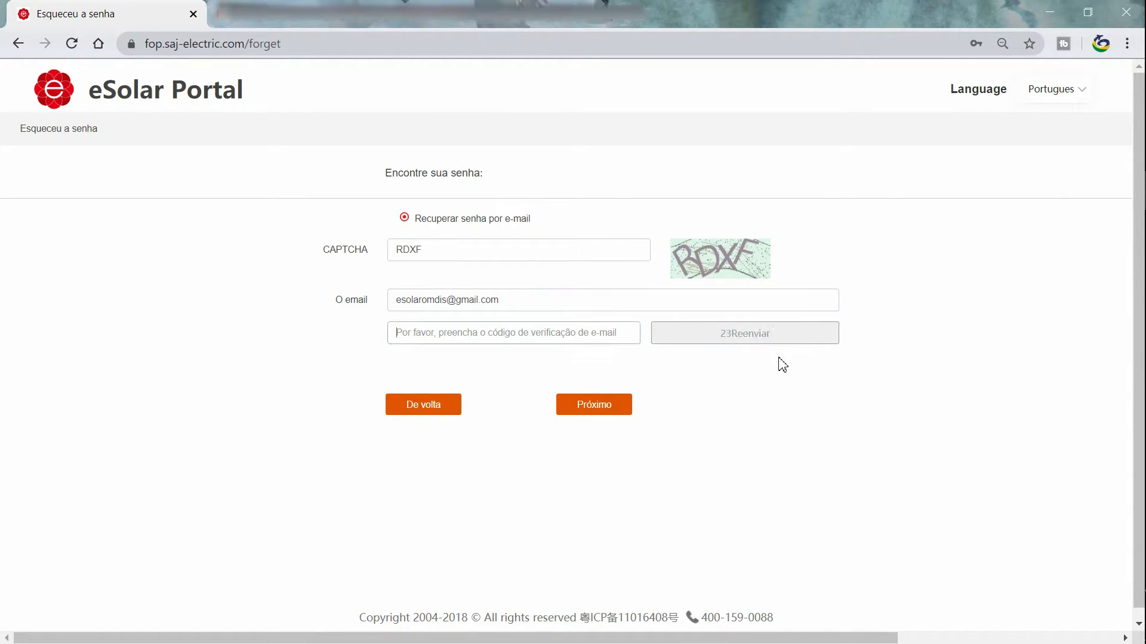
Copy the verification code from the Gmail reset message, paste it into the form and continue.
left_click(501, 15)
left_click(567, 214)
left_click_drag(456, 400, 393, 408)
right_click(394, 408)
left_click(418, 415)
left_click(374, 417)
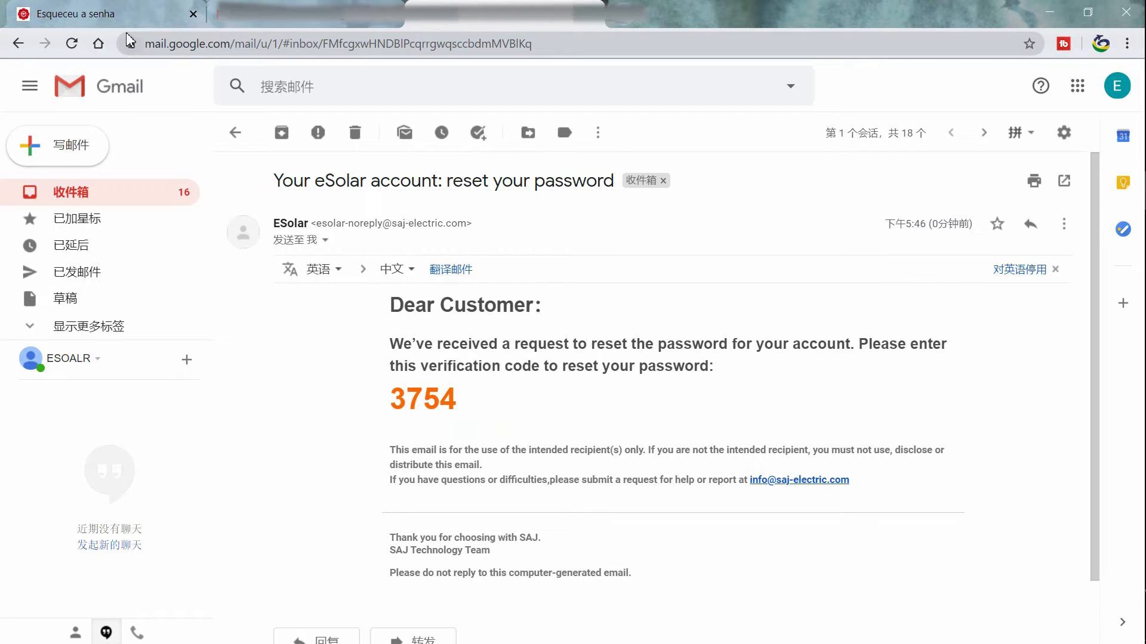
left_click(114, 15)
right_click(436, 339)
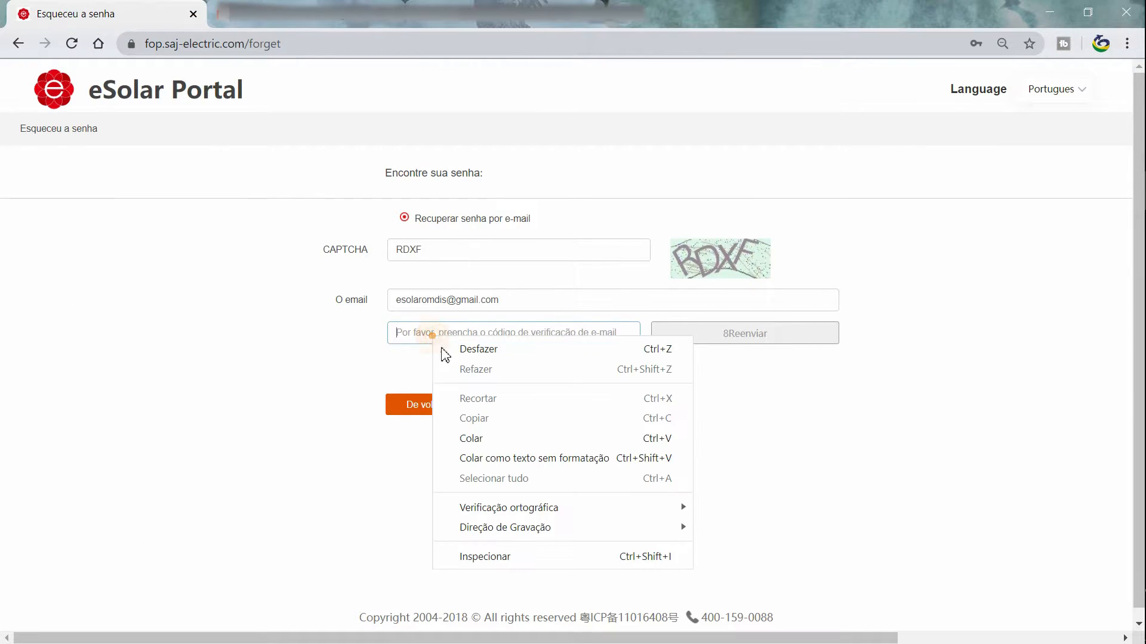
left_click(467, 435)
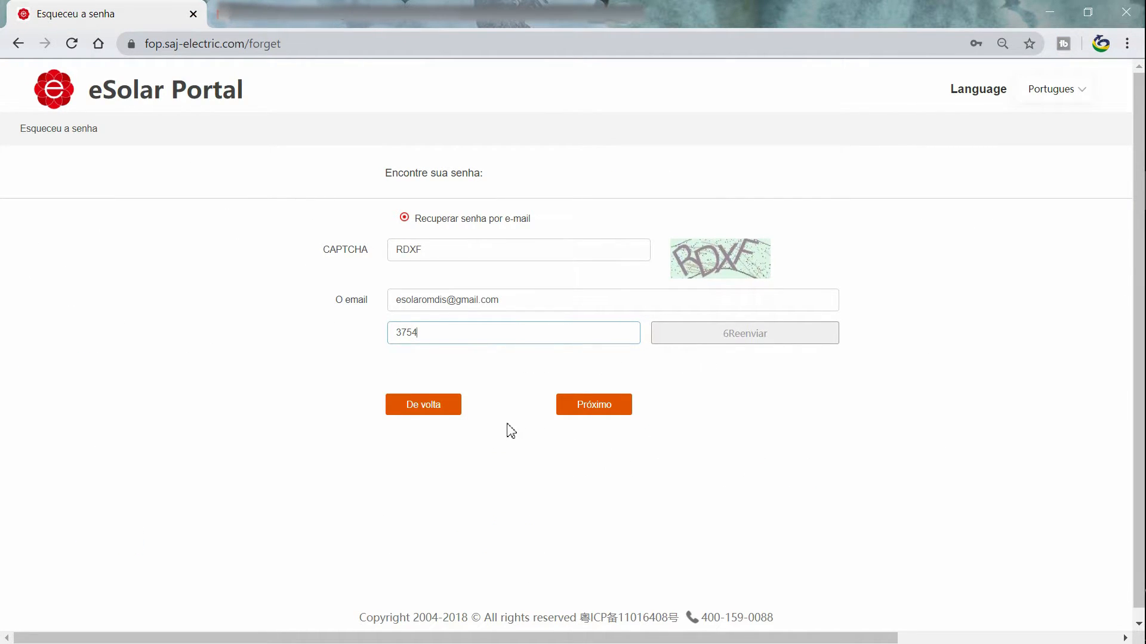
left_click(593, 408)
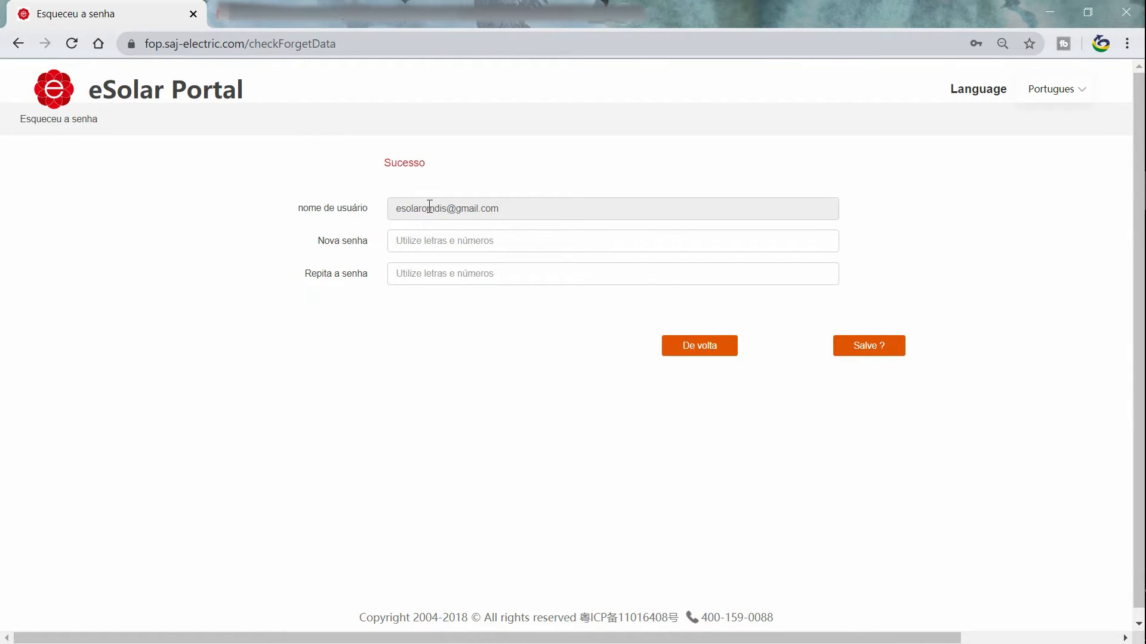
Enter and repeat the new password, save it, then type it into the login password field.
type("•")
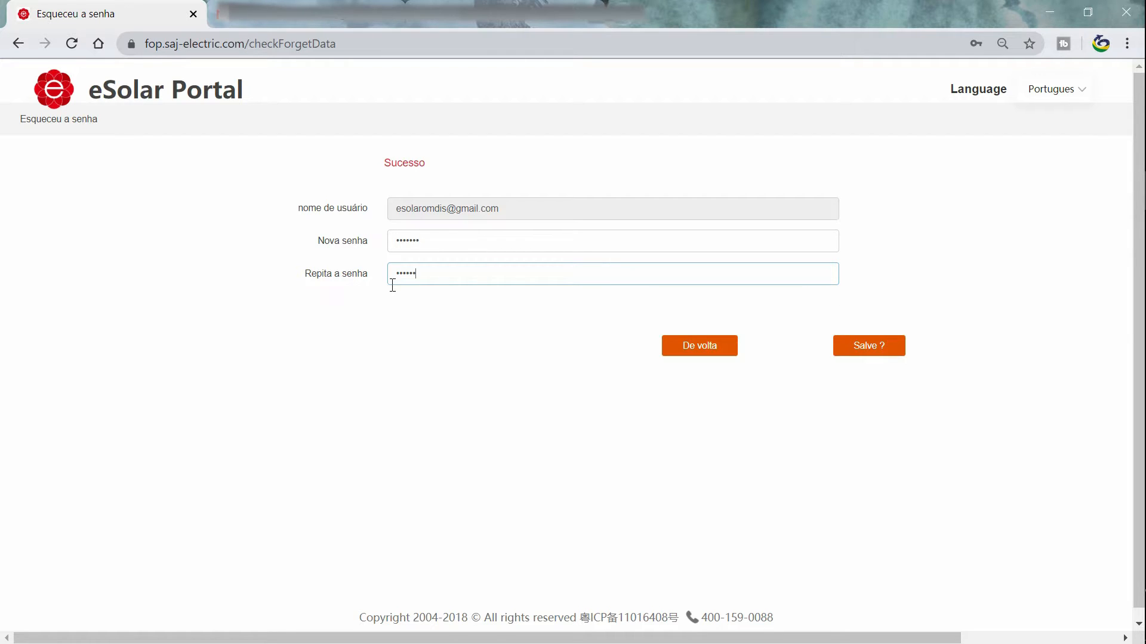
type("*")
left_click(870, 348)
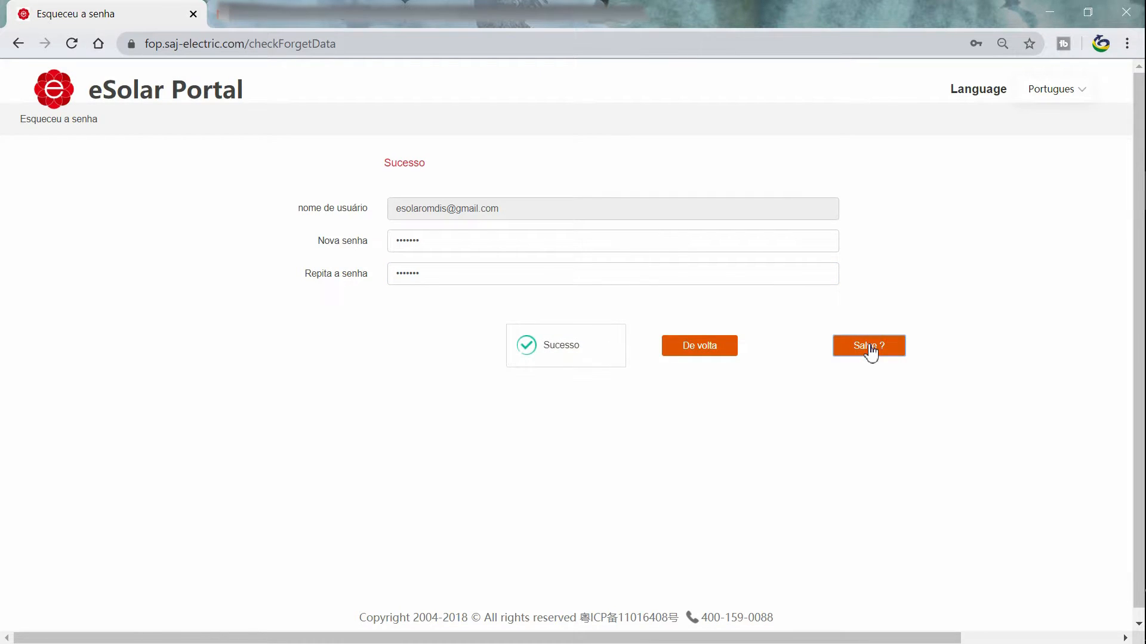
left_click(667, 336)
type("***")
type("****")
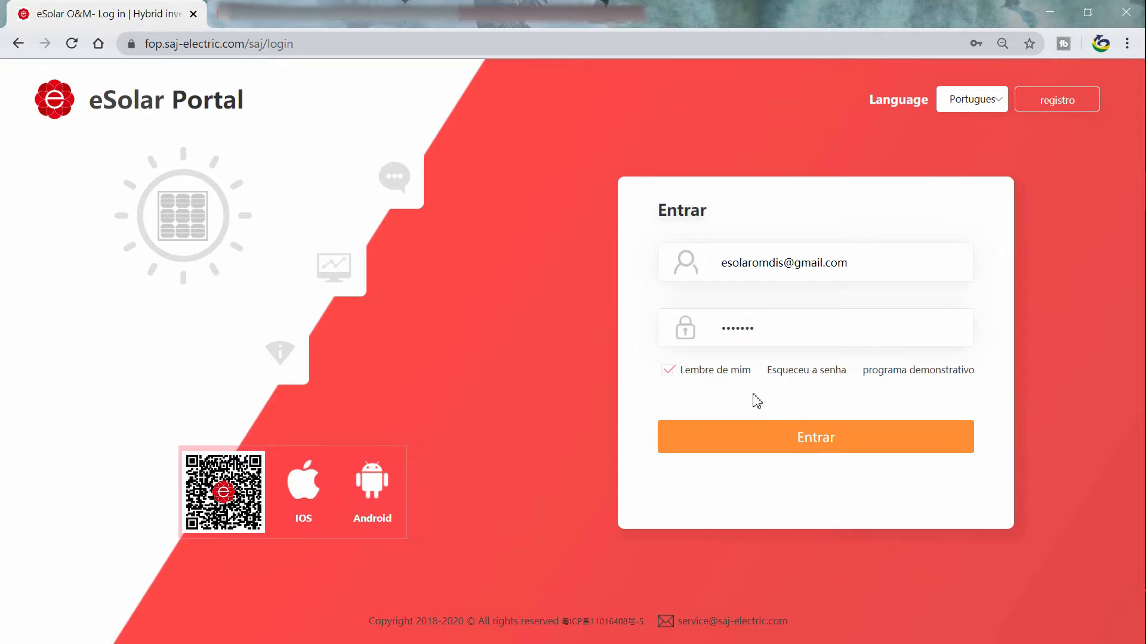
Log in with the new password to reach the dashboard listing 18 plants and 201 inverters.
left_click(800, 441)
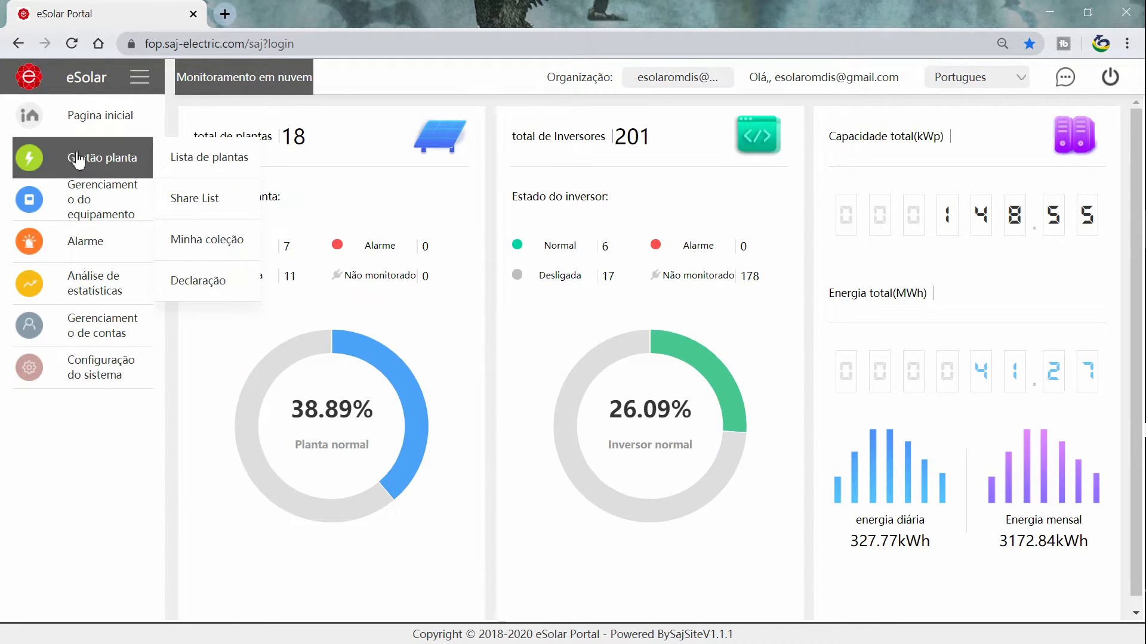
mouse_move(97, 302)
mouse_move(99, 325)
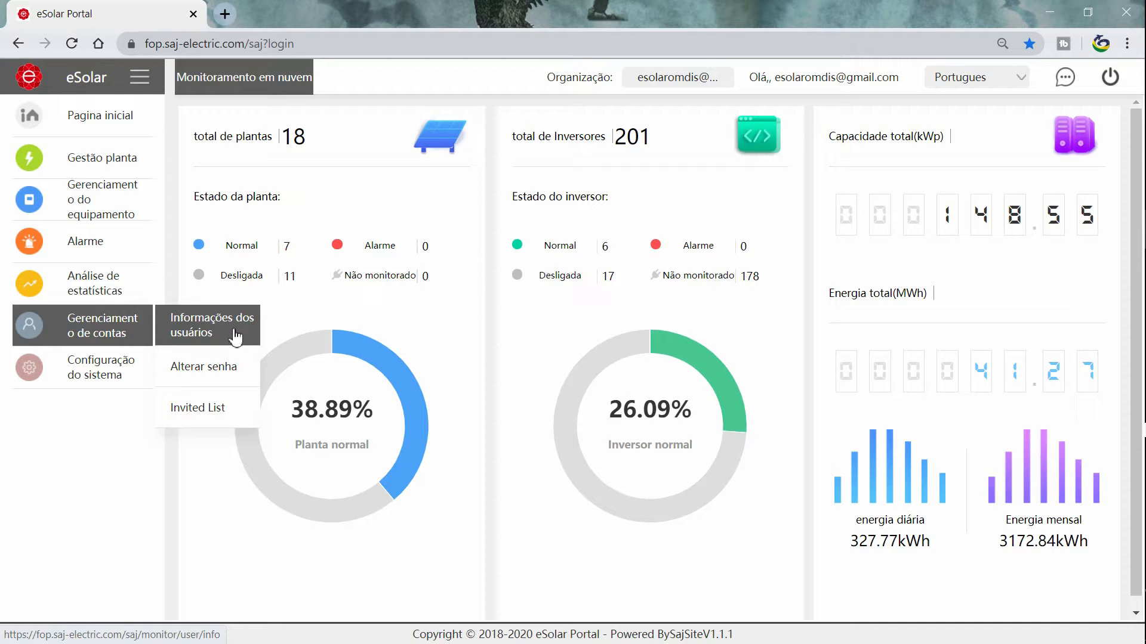
Open the user information page and highlight its heading, username, company name and mailbox values.
left_click(236, 337)
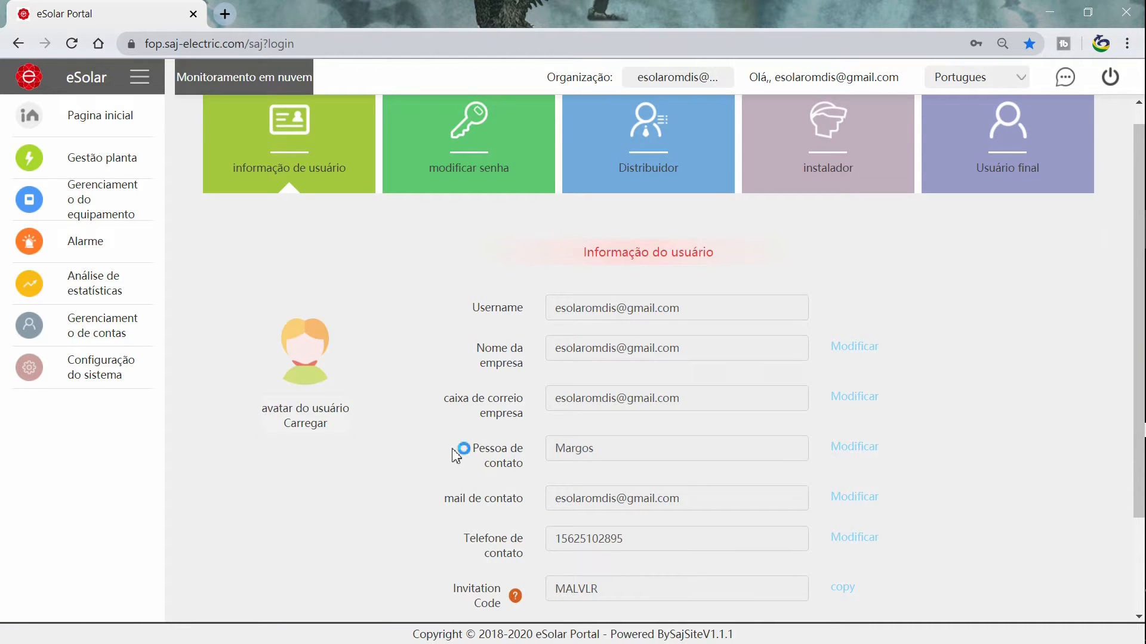
left_click_drag(716, 255, 579, 258)
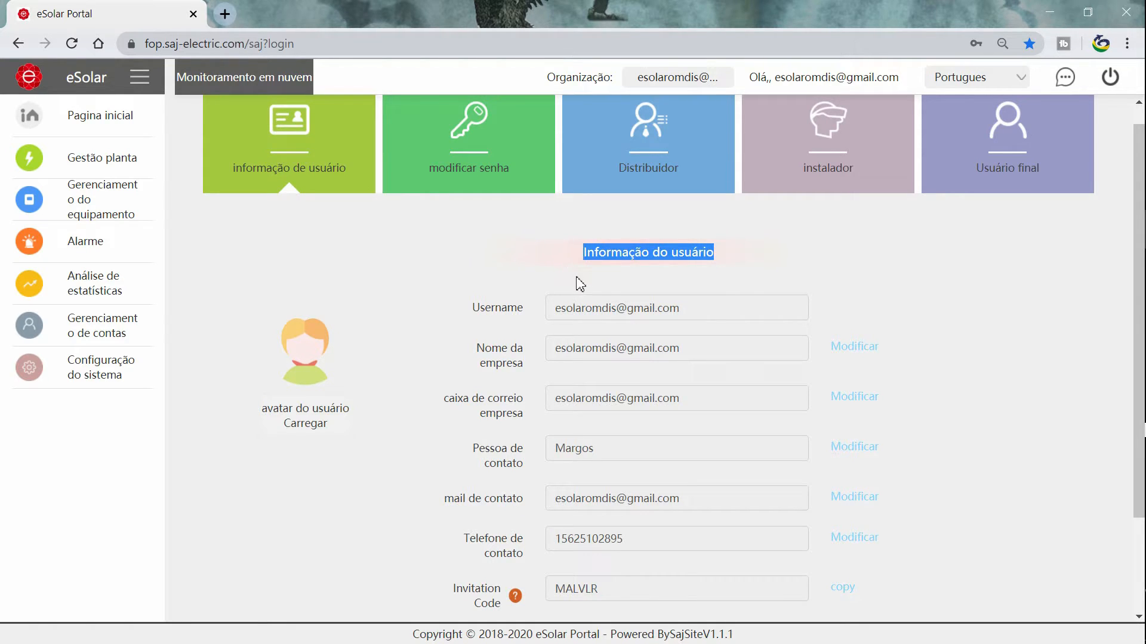
left_click_drag(691, 312, 551, 322)
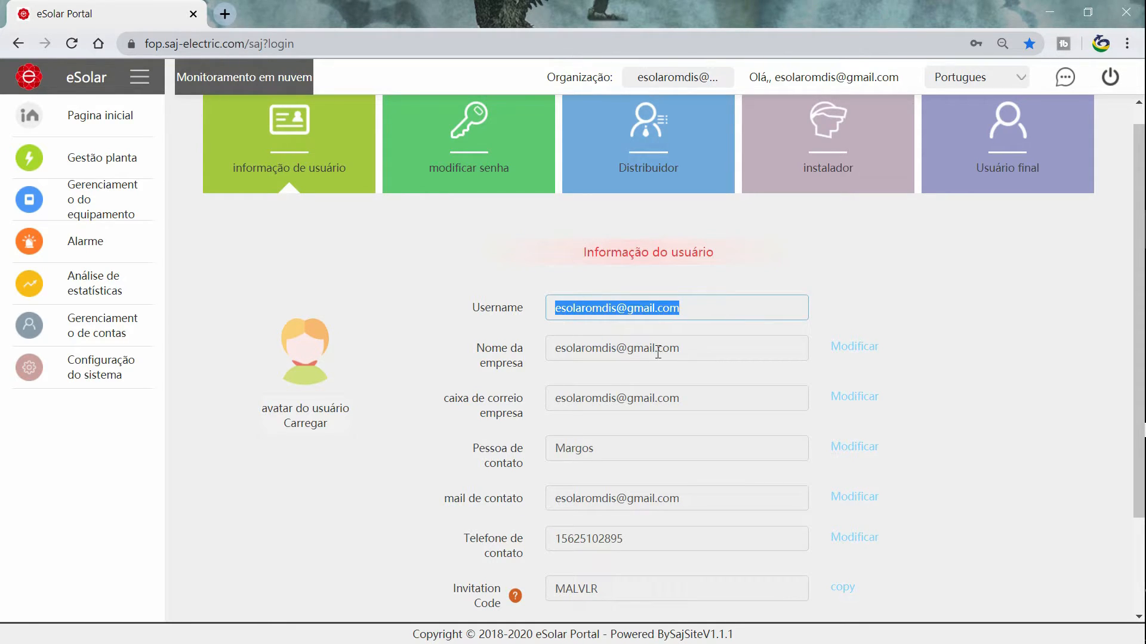
left_click_drag(692, 353, 558, 353)
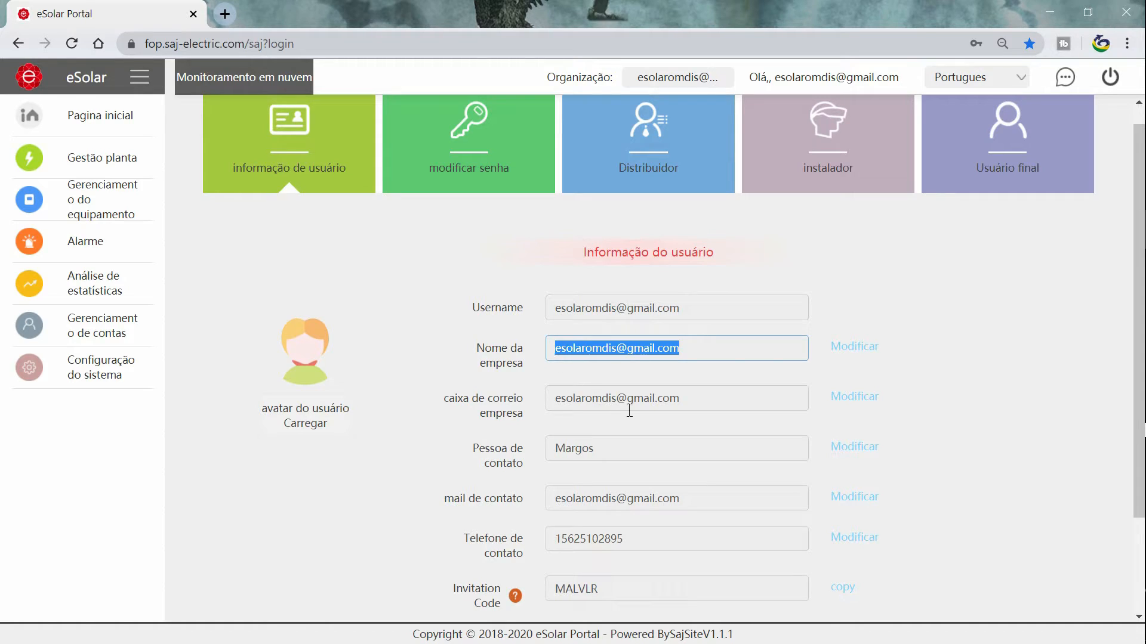
left_click_drag(686, 406, 555, 401)
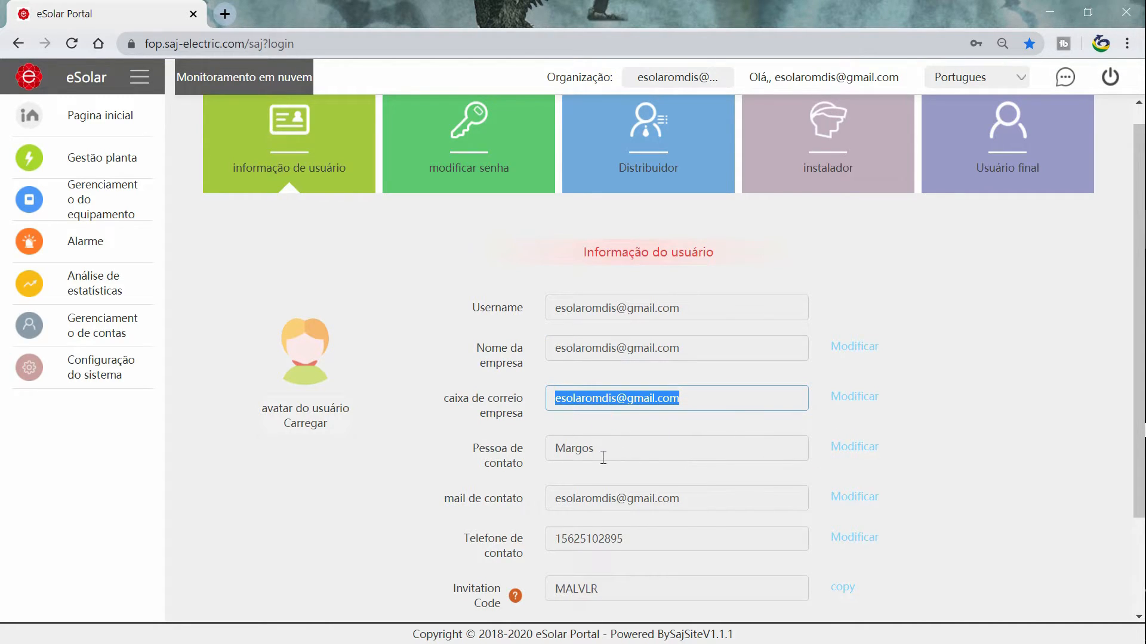
Highlight the contact person, contact e-mail and phone values, then the company name to change.
left_click_drag(613, 457, 553, 458)
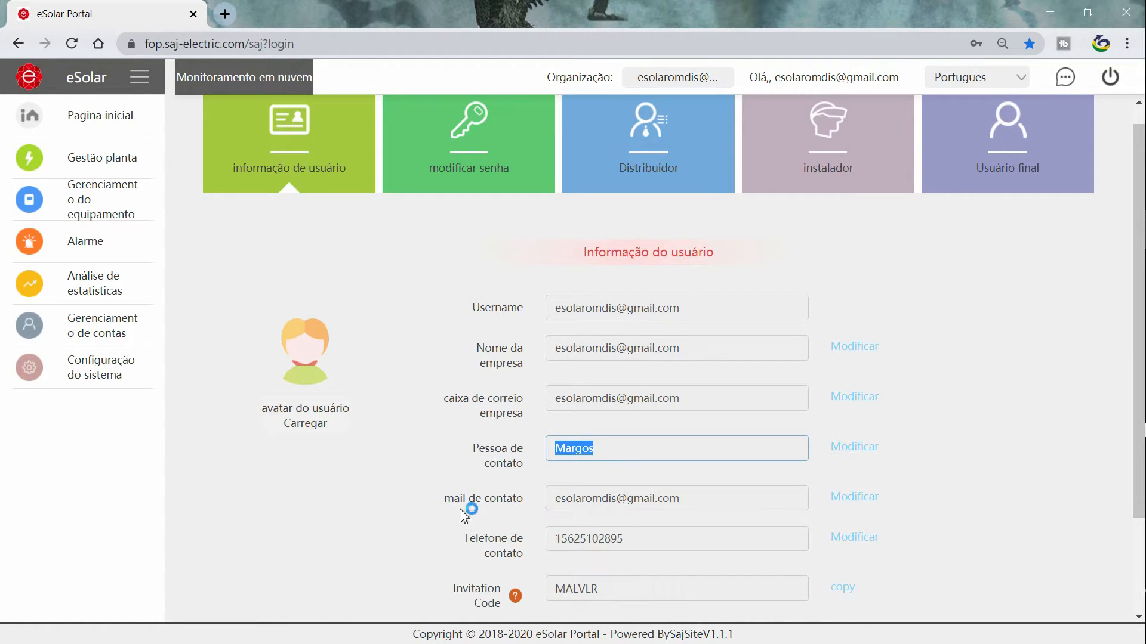
left_click_drag(694, 502, 544, 508)
left_click_drag(630, 545, 506, 554)
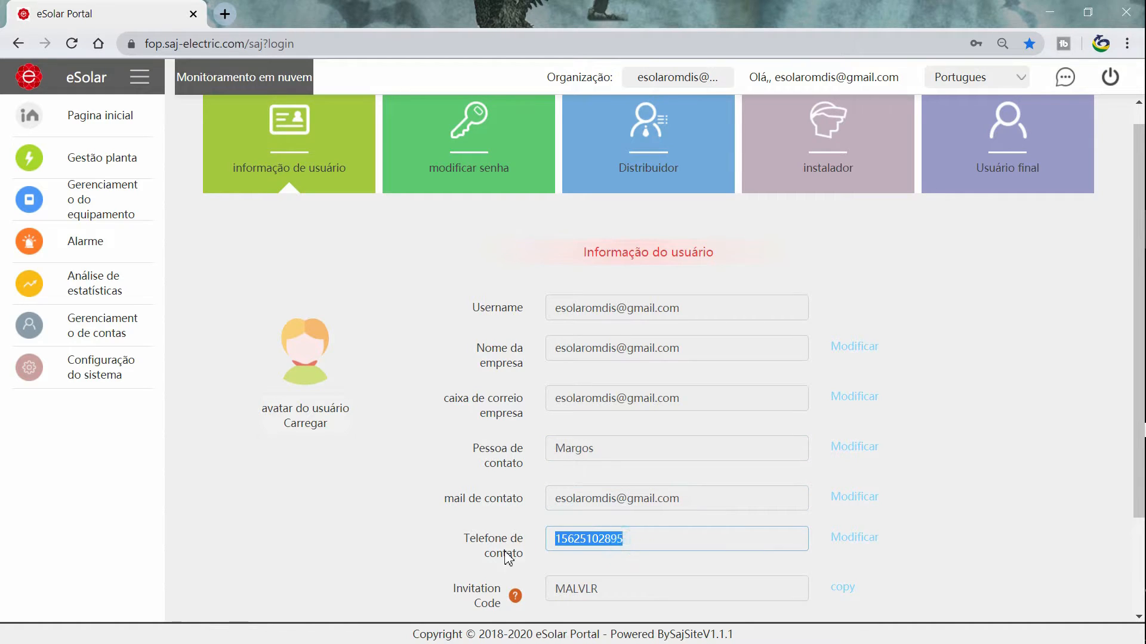
left_click(942, 507)
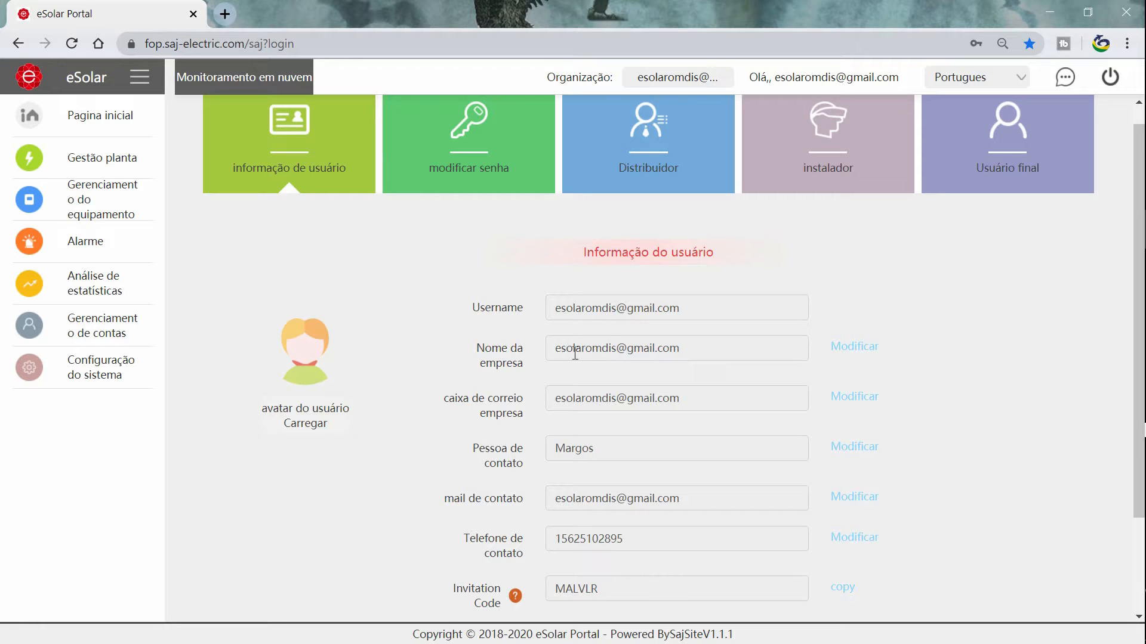
left_click_drag(559, 353, 723, 366)
Change the company name to SOLARDIS, authorizing with the account password.
left_click(851, 348)
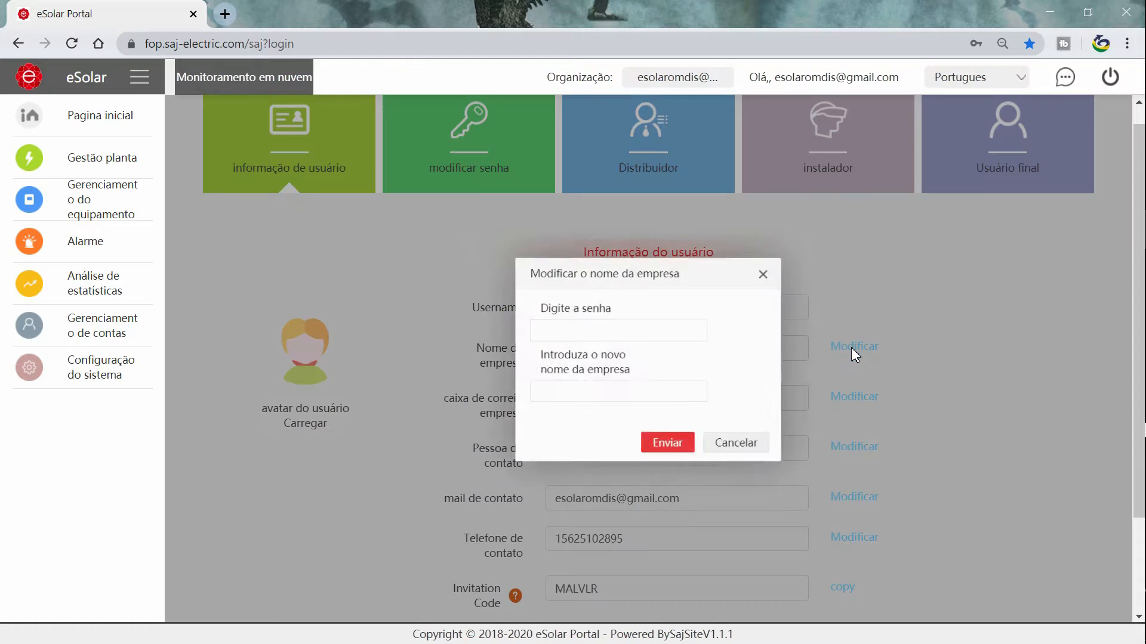
left_click(628, 330)
type("•••")
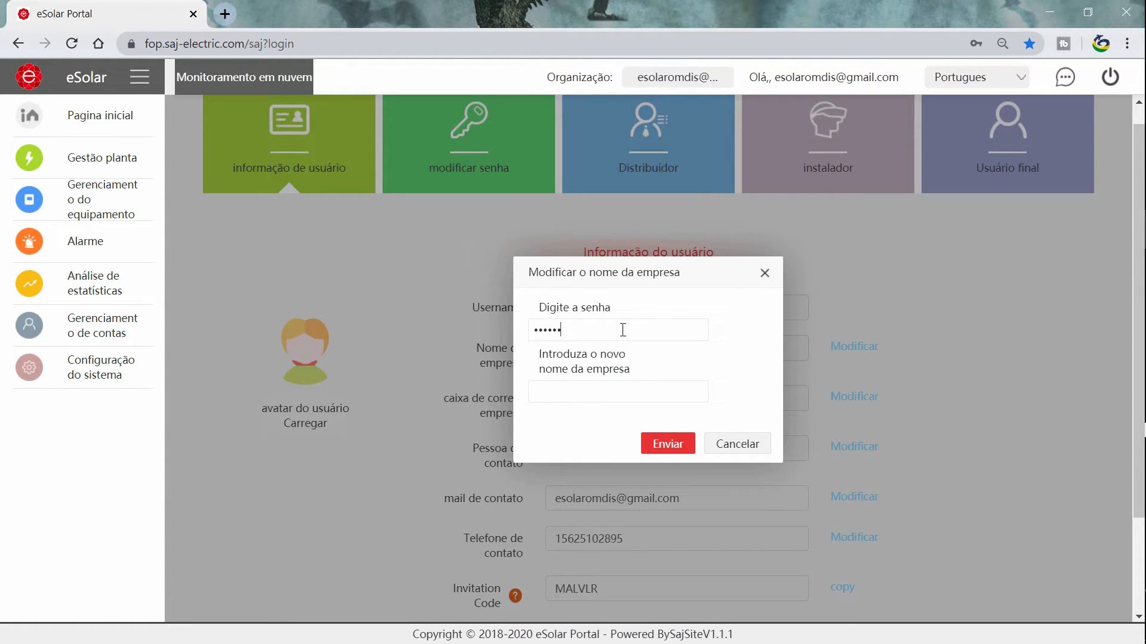
left_click(610, 390)
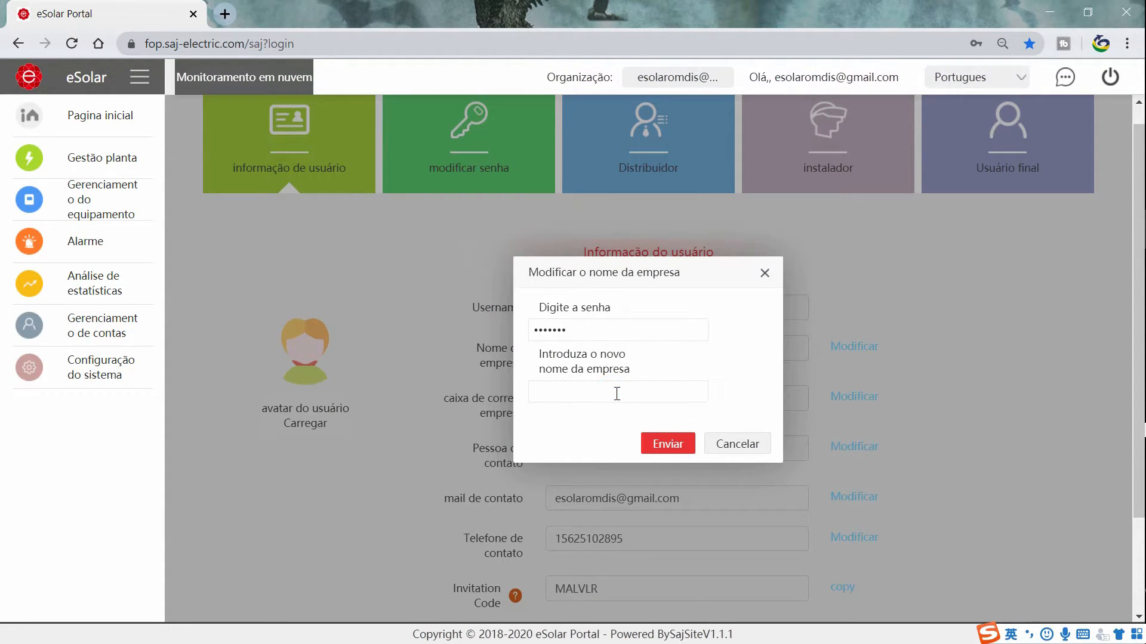
type("SOLARDIS")
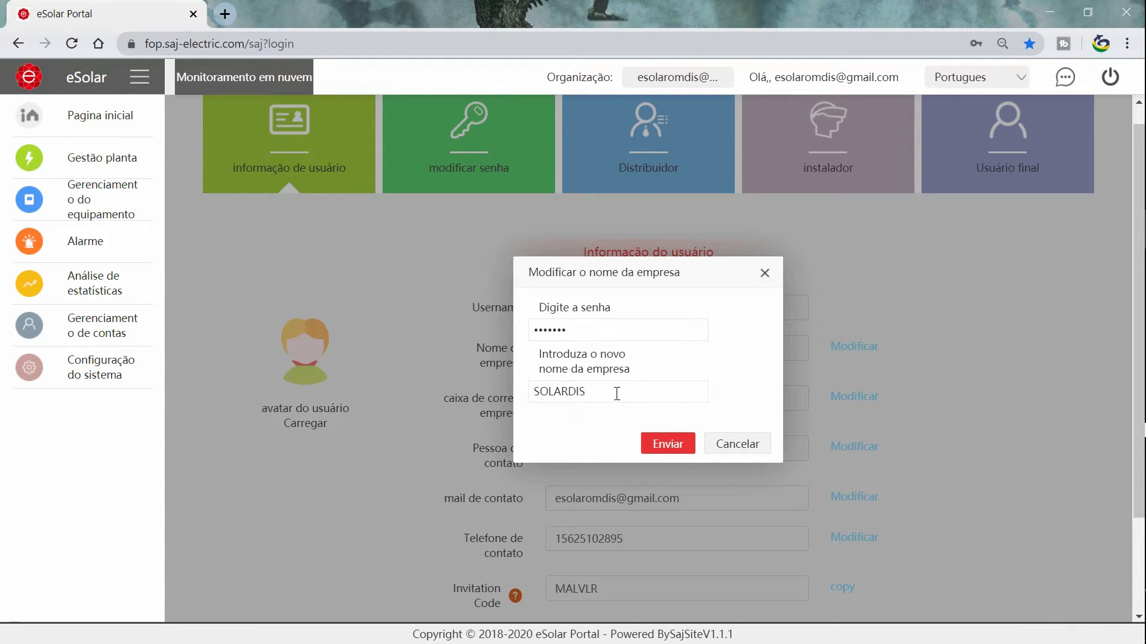
left_click(683, 450)
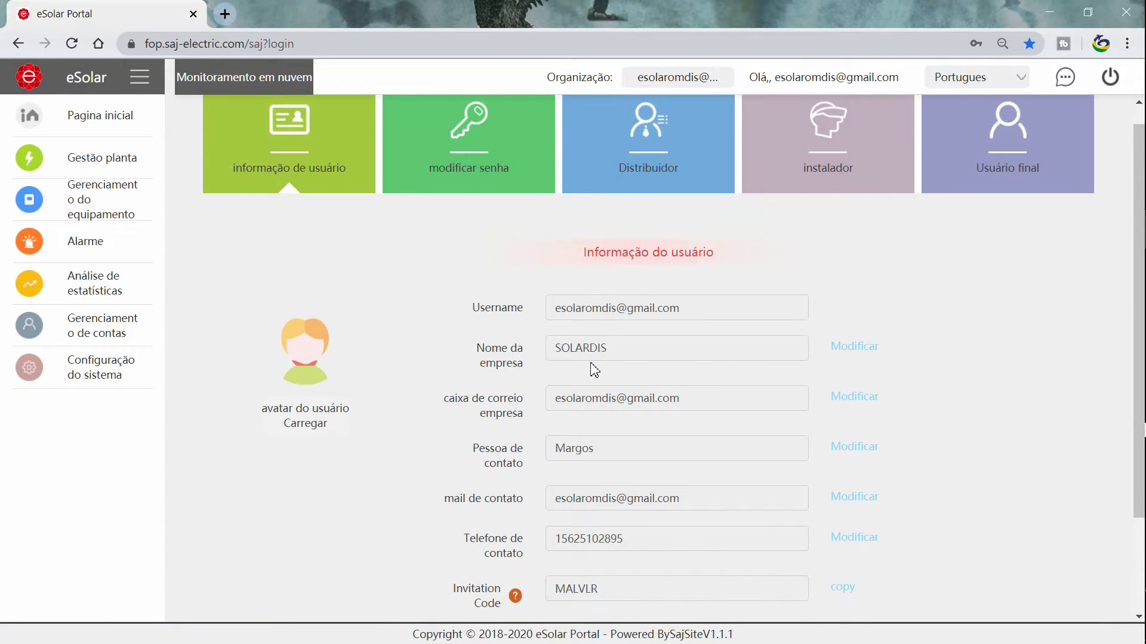
Highlight the updated SOLARDIS company name, then begin uploading a new user avatar.
left_click_drag(616, 354, 553, 356)
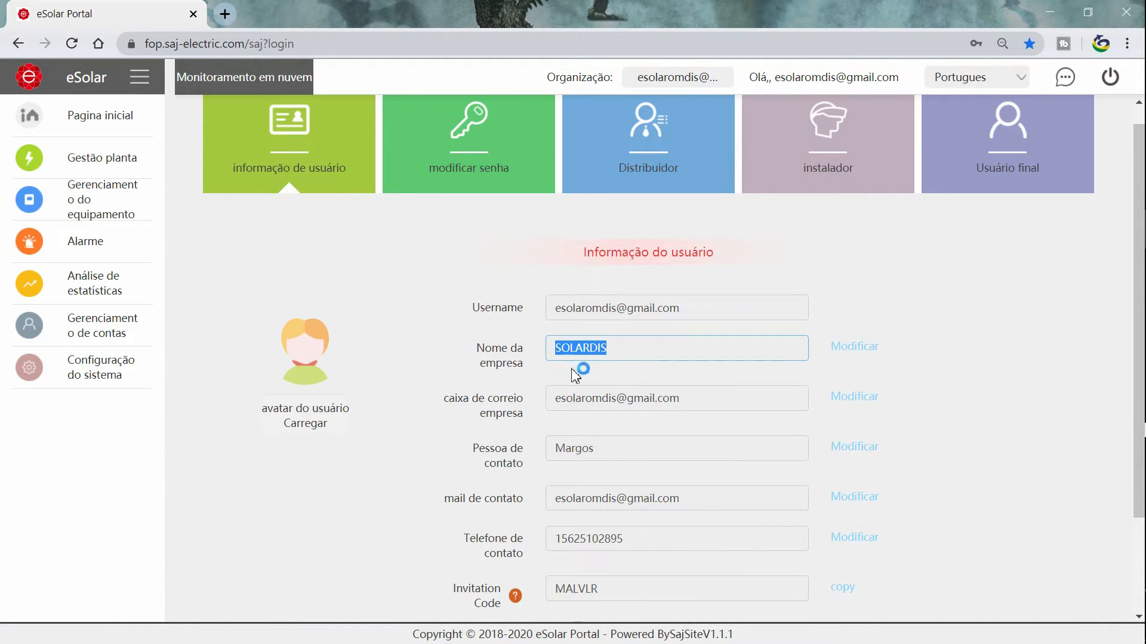
left_click(574, 373)
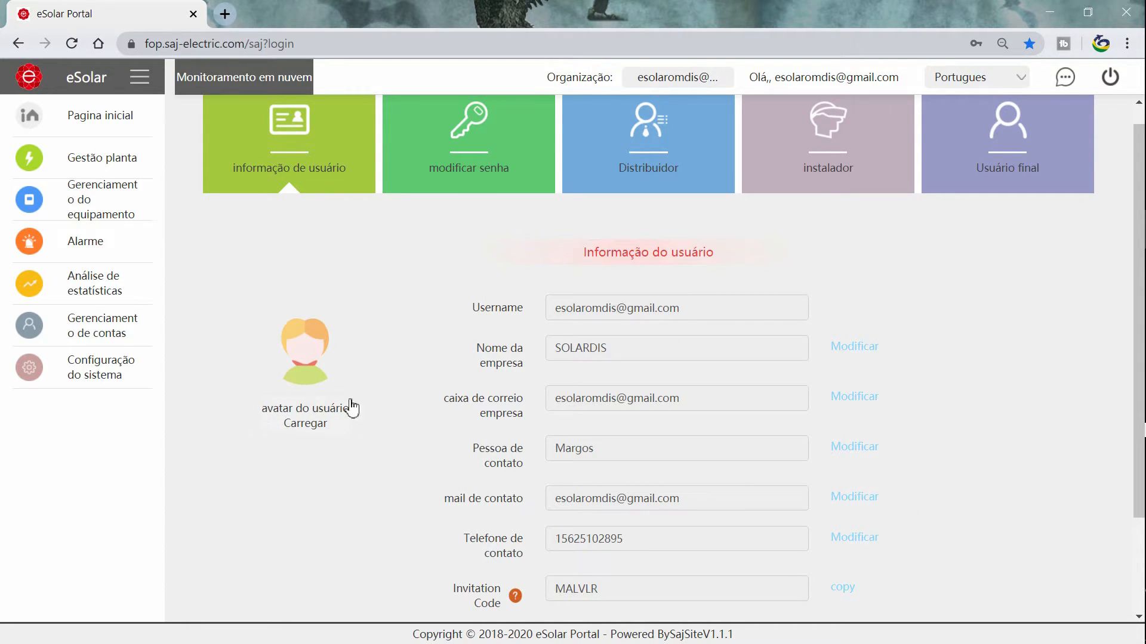
left_click(318, 422)
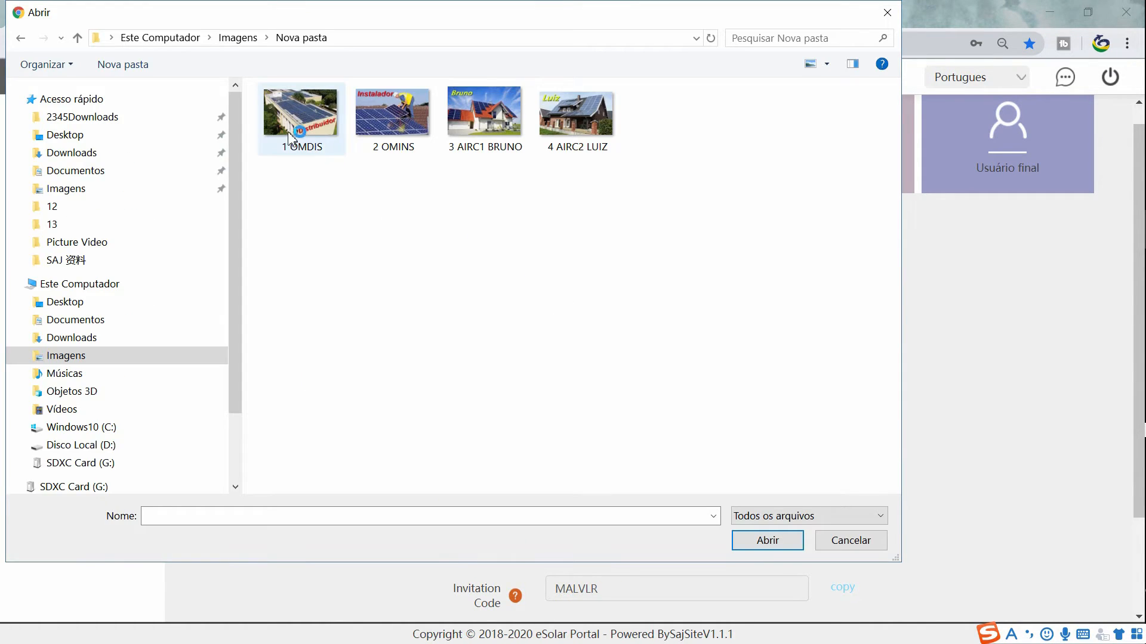
Set the 1 OMDIS image as the avatar and highlight the invitation code.
left_click(289, 128)
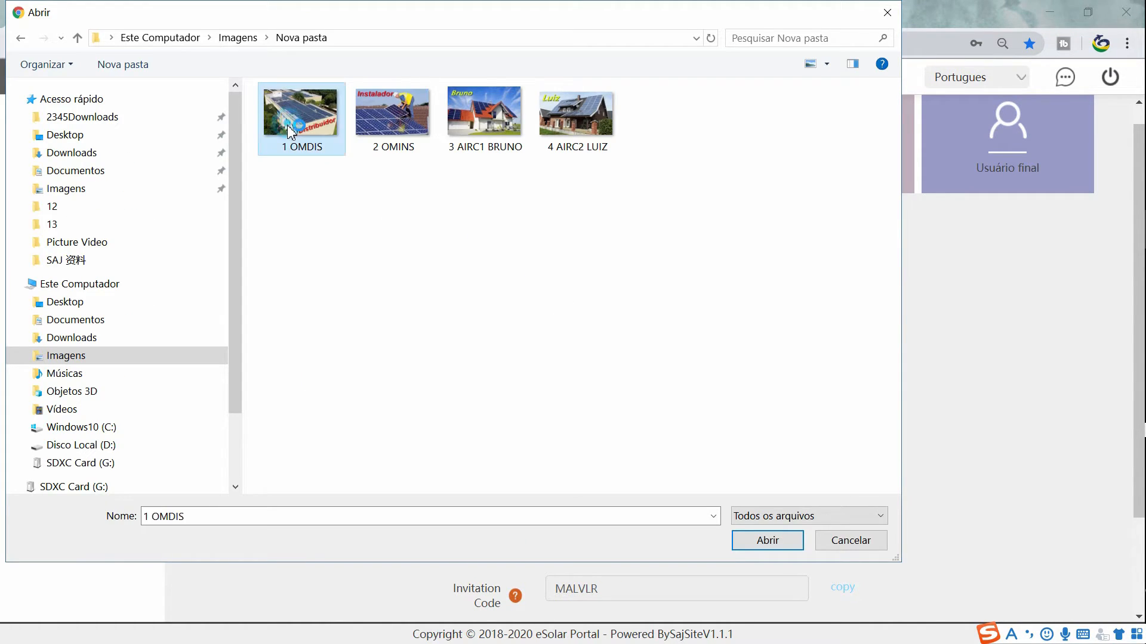
left_click(768, 540)
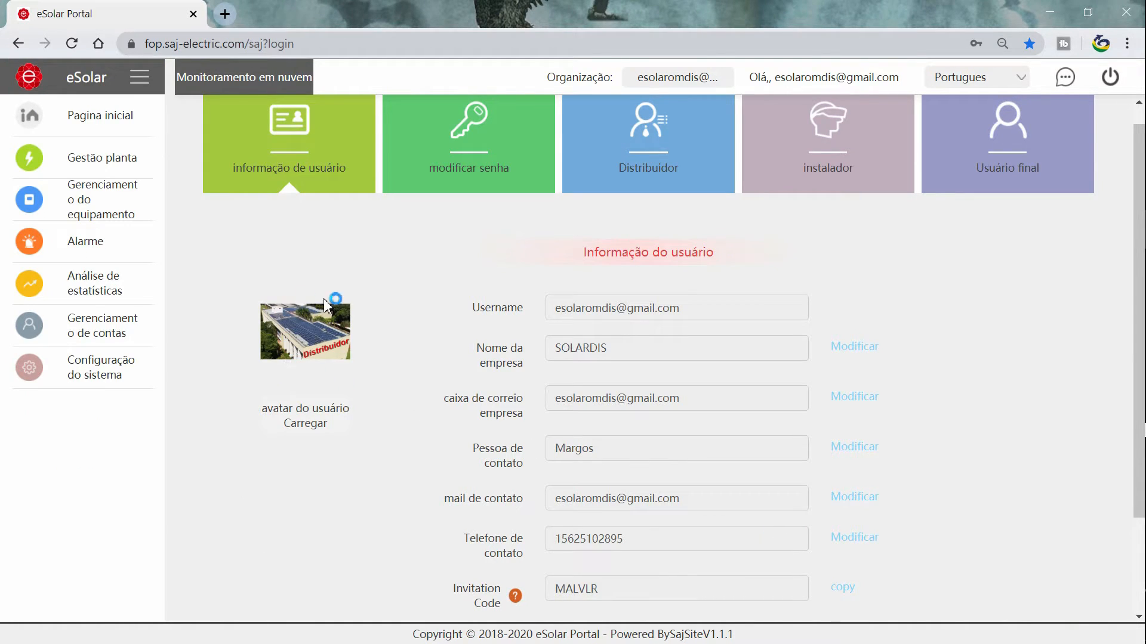
left_click_drag(598, 589, 547, 591)
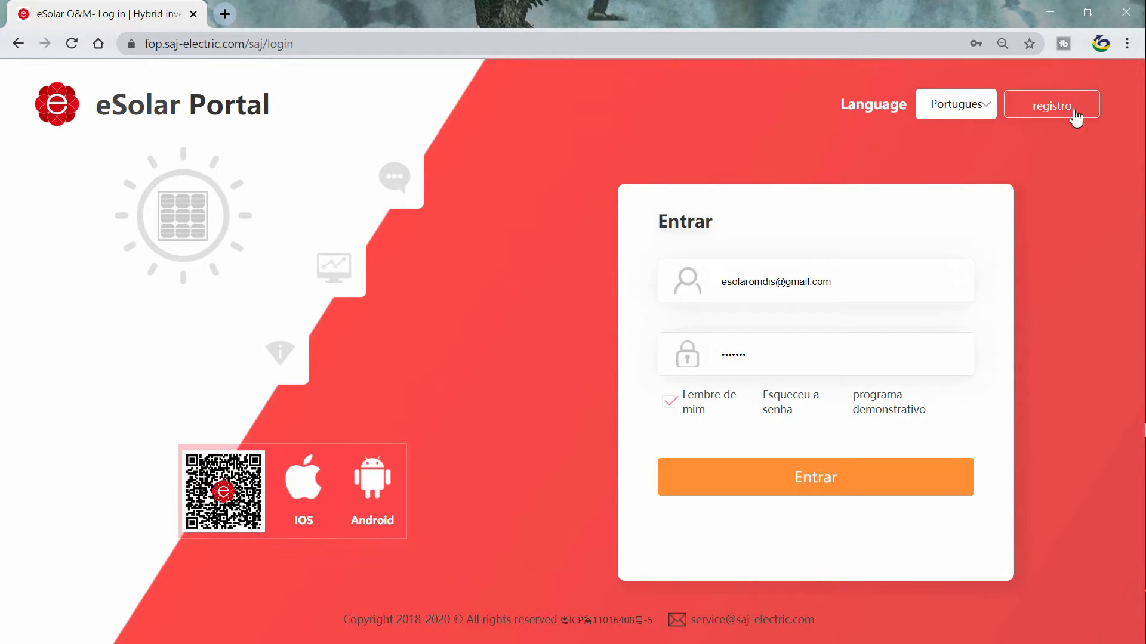
Check the Invitation Code label on the registration page, then bring up the password change form.
left_click(1070, 113)
left_click_drag(230, 537, 153, 539)
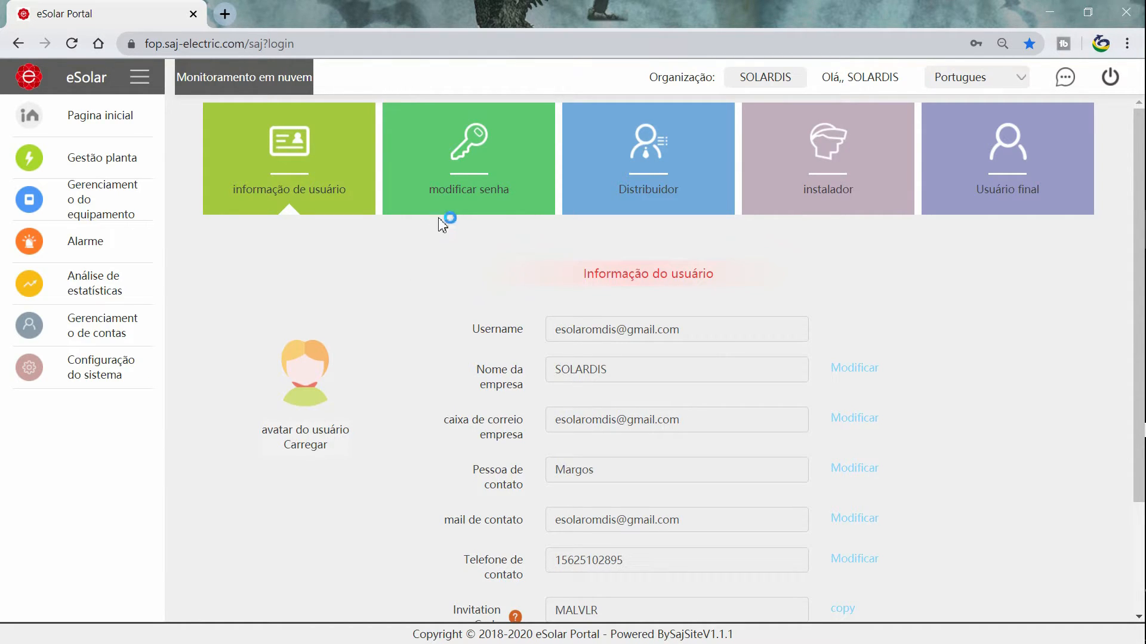
left_click(466, 208)
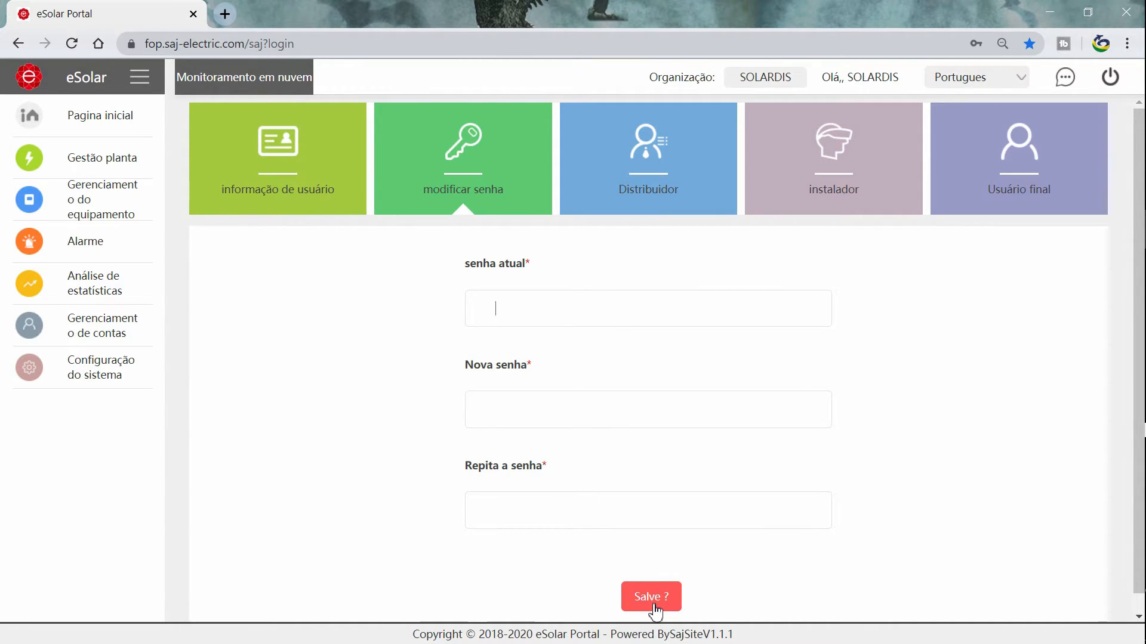
Open the Distribuidor list of sub-accounts under SOLARDIS.
left_click(652, 196)
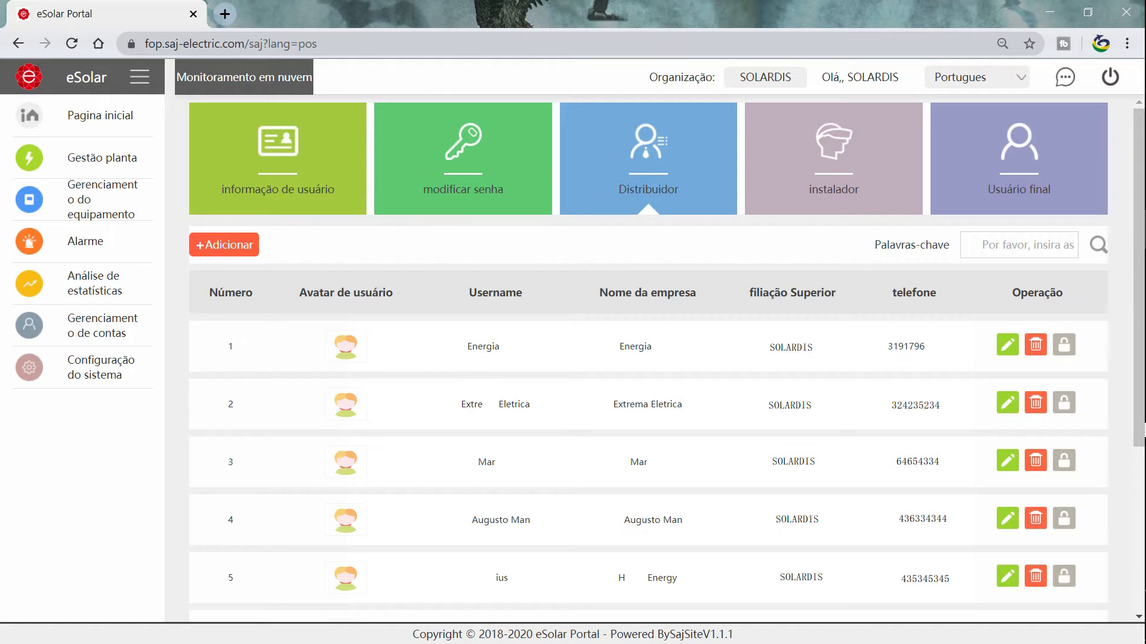
left_click_drag(302, 293, 721, 293)
left_click_drag(861, 292, 936, 293)
left_click_drag(1012, 293, 1068, 293)
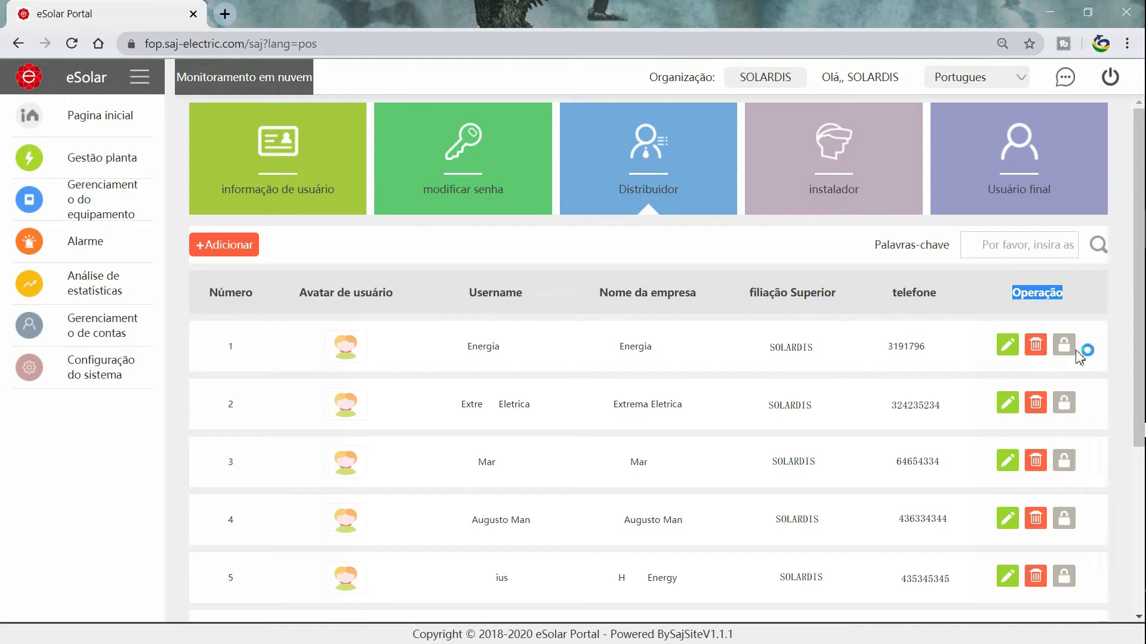
left_click(1010, 352)
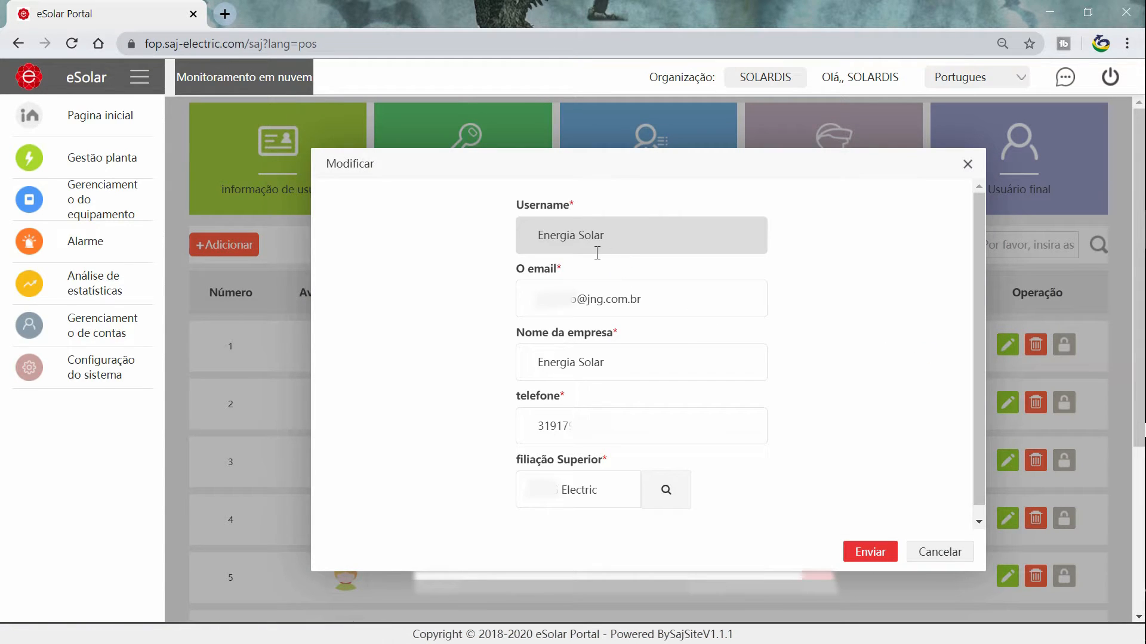
left_click_drag(660, 297, 534, 300)
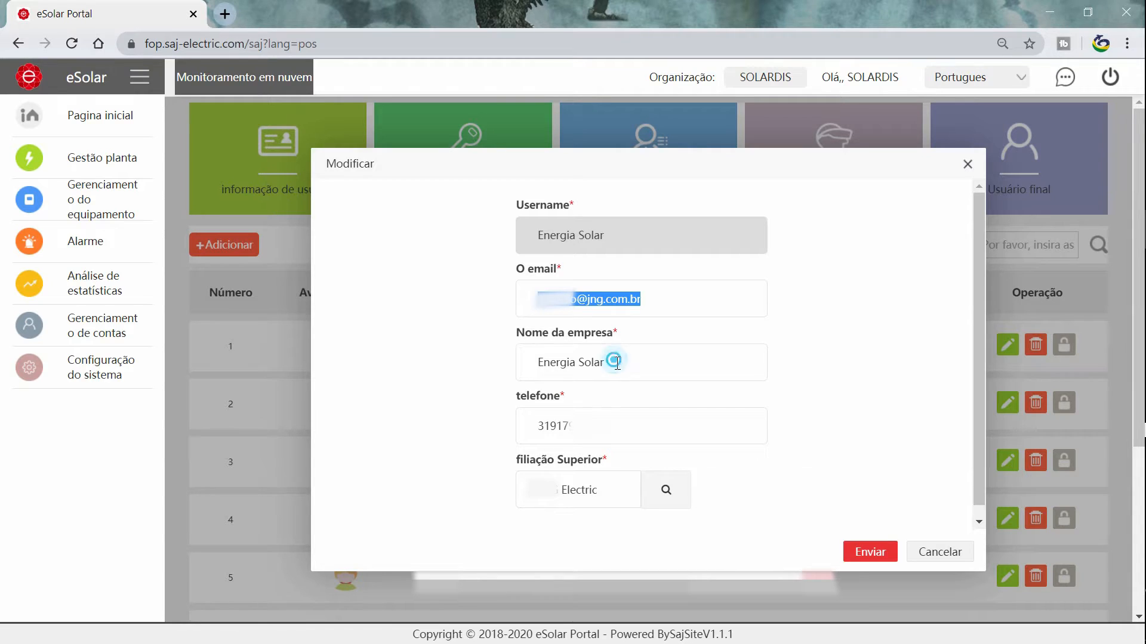
left_click_drag(614, 361, 536, 363)
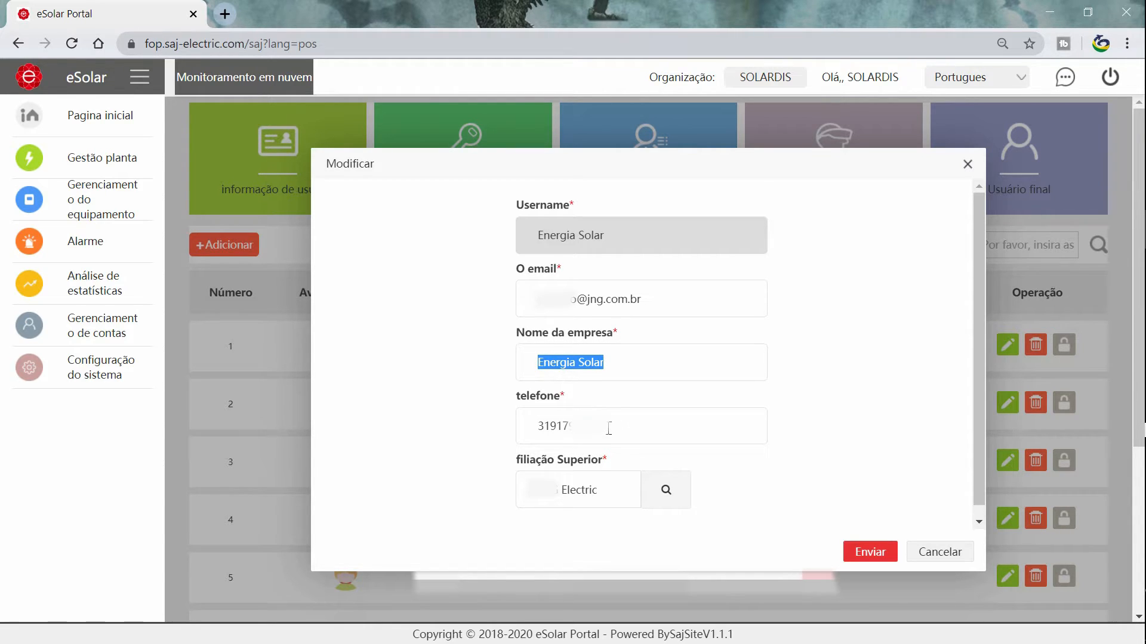
left_click_drag(608, 428, 526, 431)
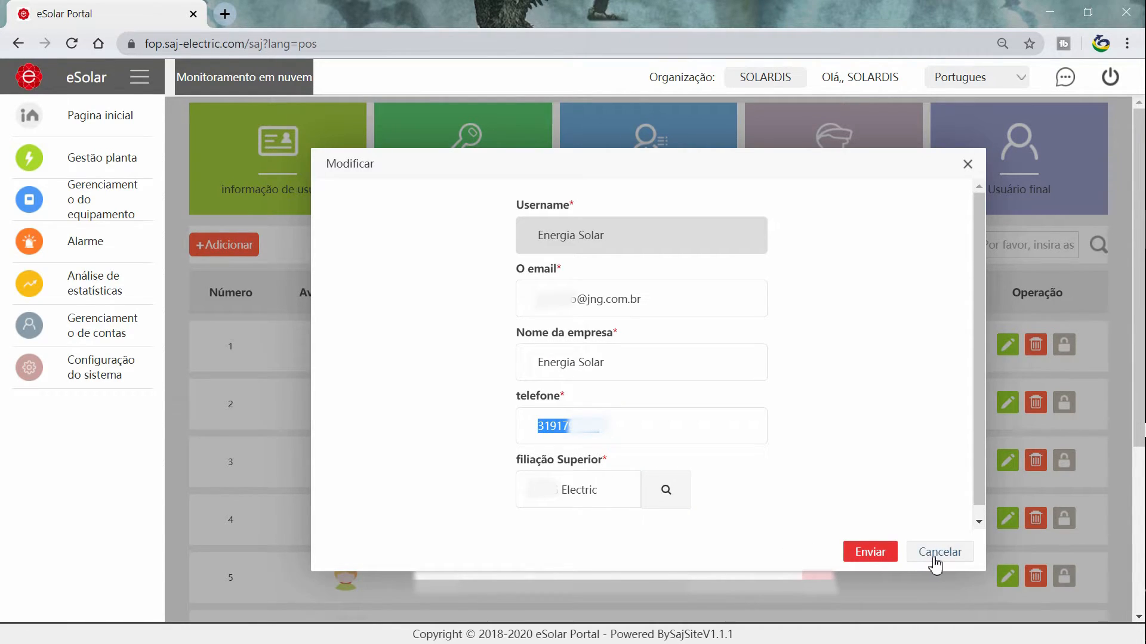
left_click(935, 561)
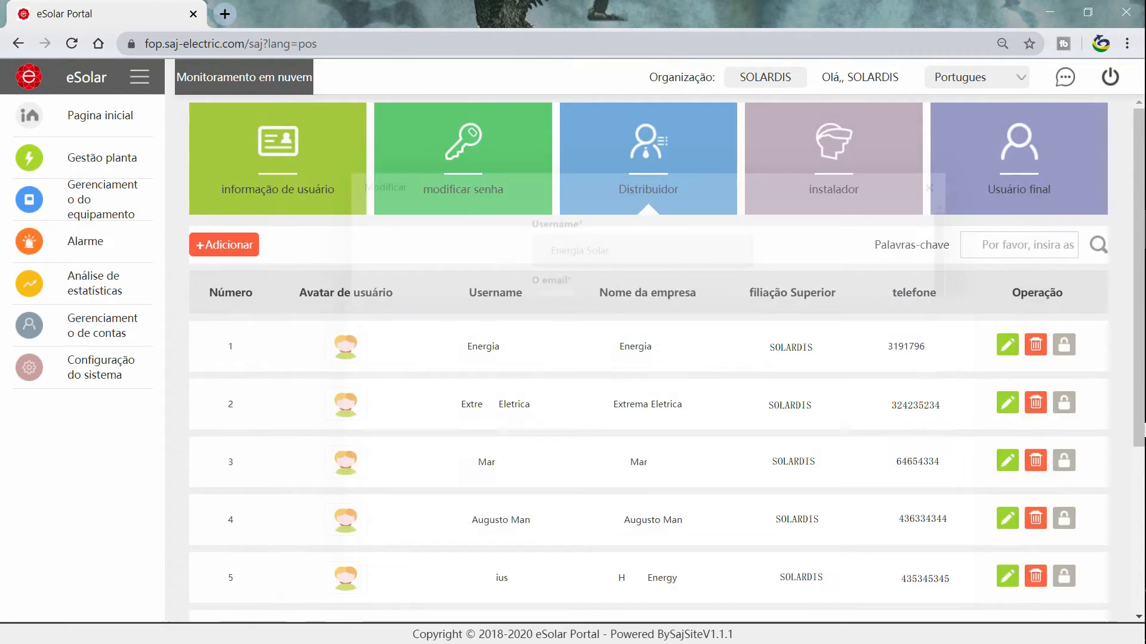
left_click(1035, 345)
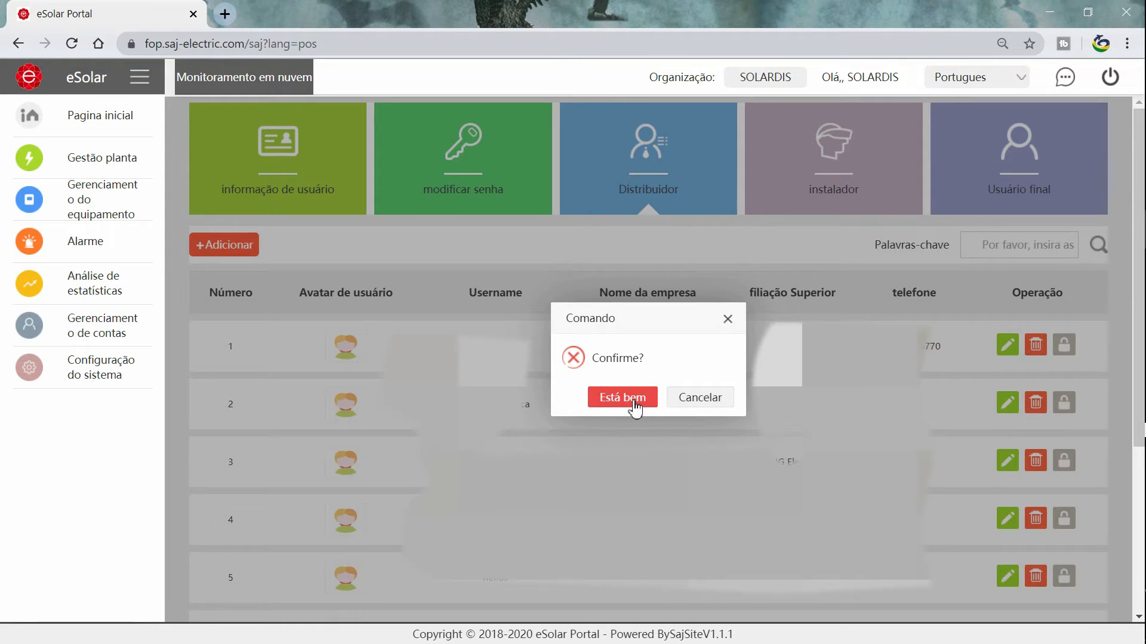
left_click(727, 319)
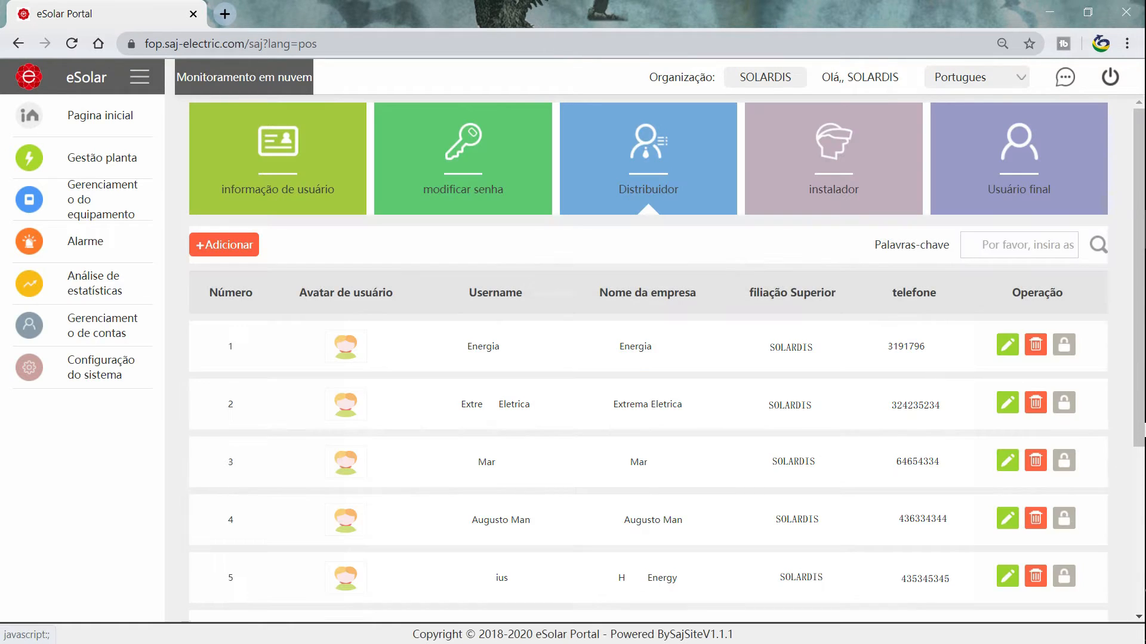
left_click(1068, 355)
left_click(1068, 353)
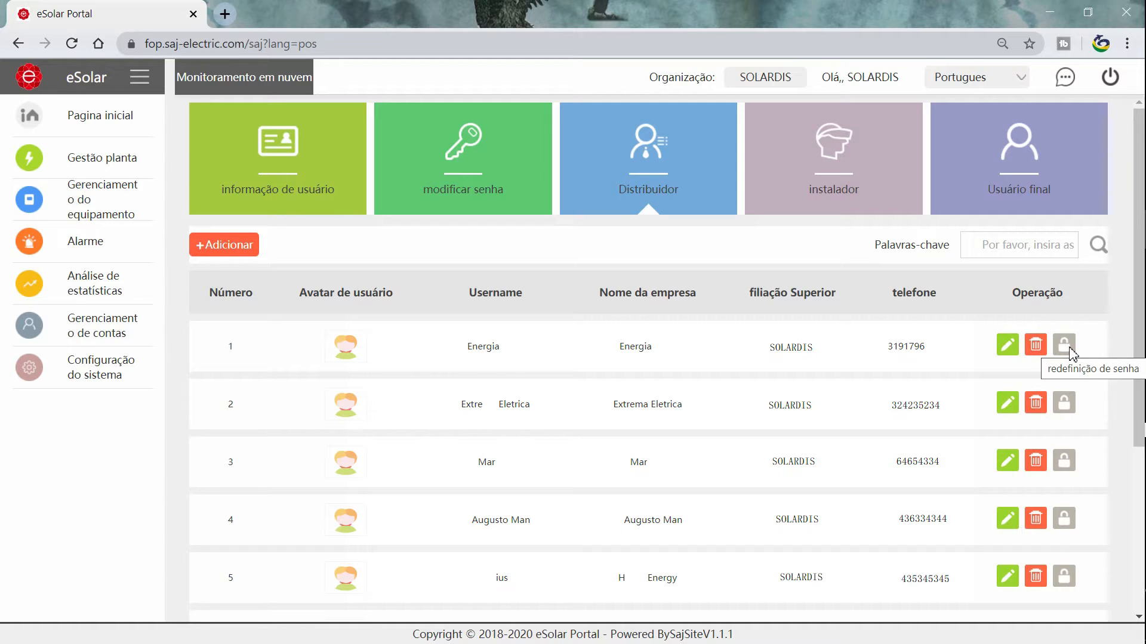
left_click(1070, 353)
left_click(1070, 352)
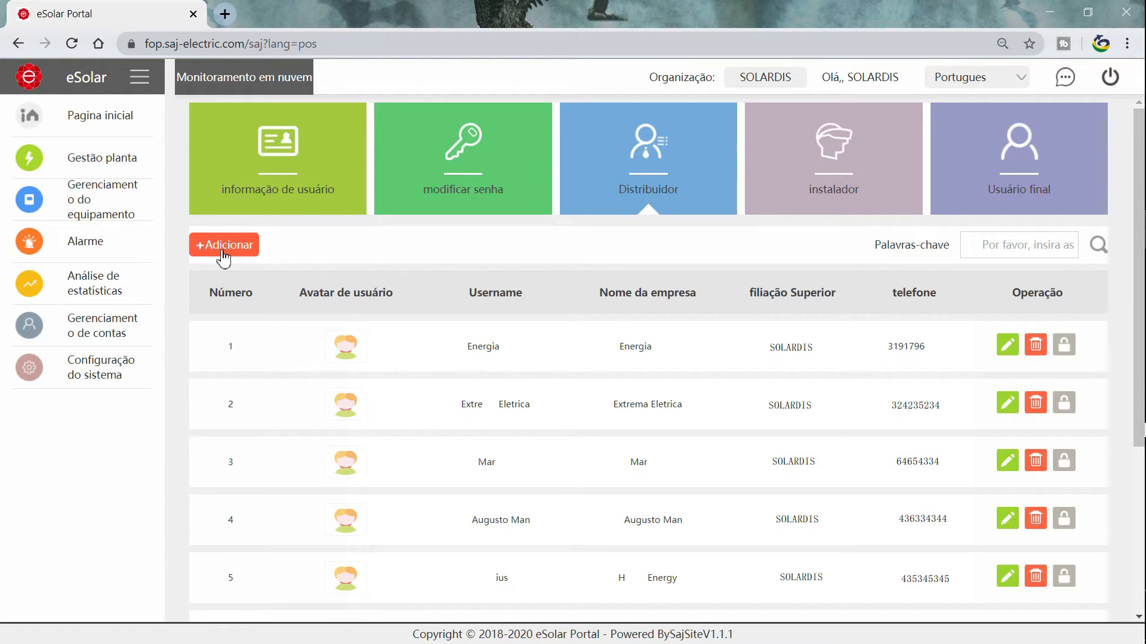
Open the Adicionar distribuidor form and visit its Username, e-mail, company name and telefone fields.
left_click(223, 257)
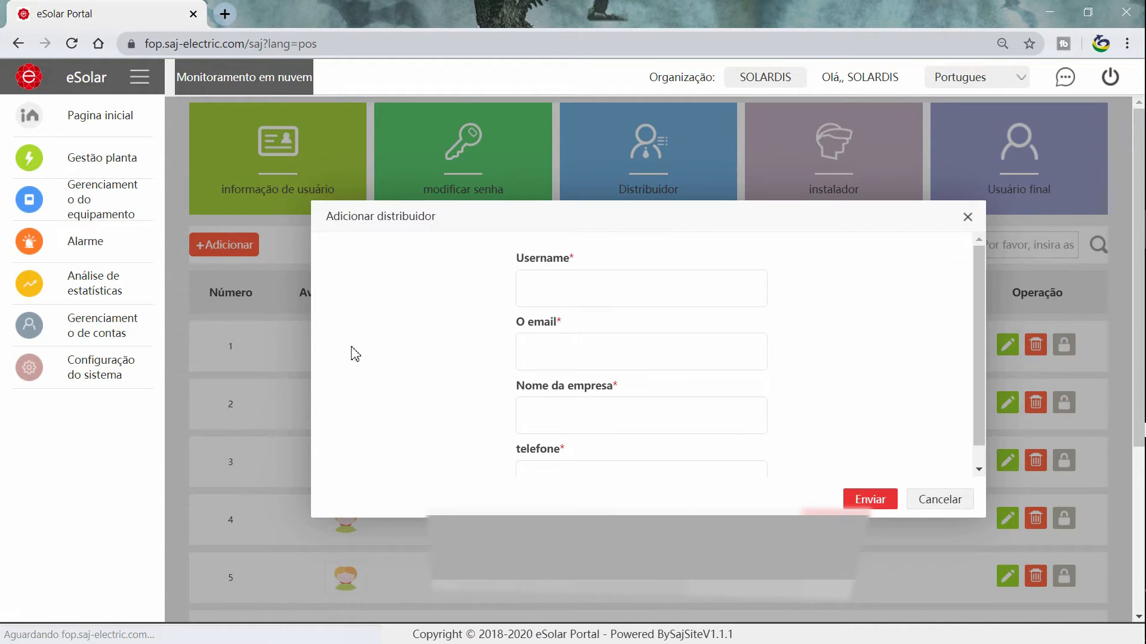
left_click(617, 281)
left_click(600, 355)
left_click(582, 413)
scroll(584, 415, "down", 1)
left_click(558, 456)
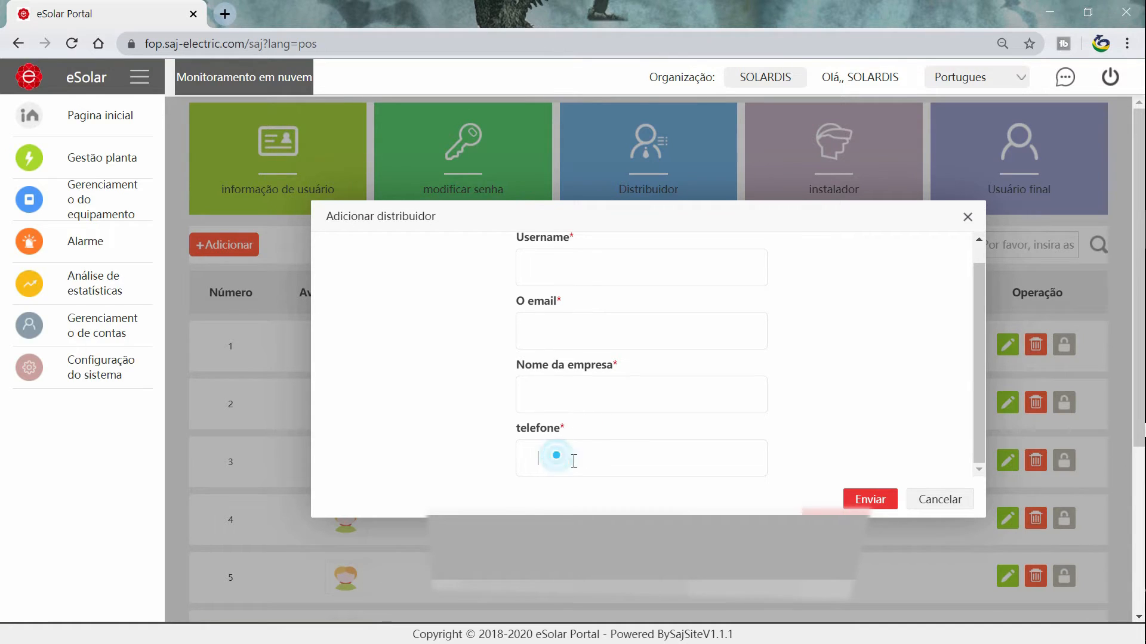
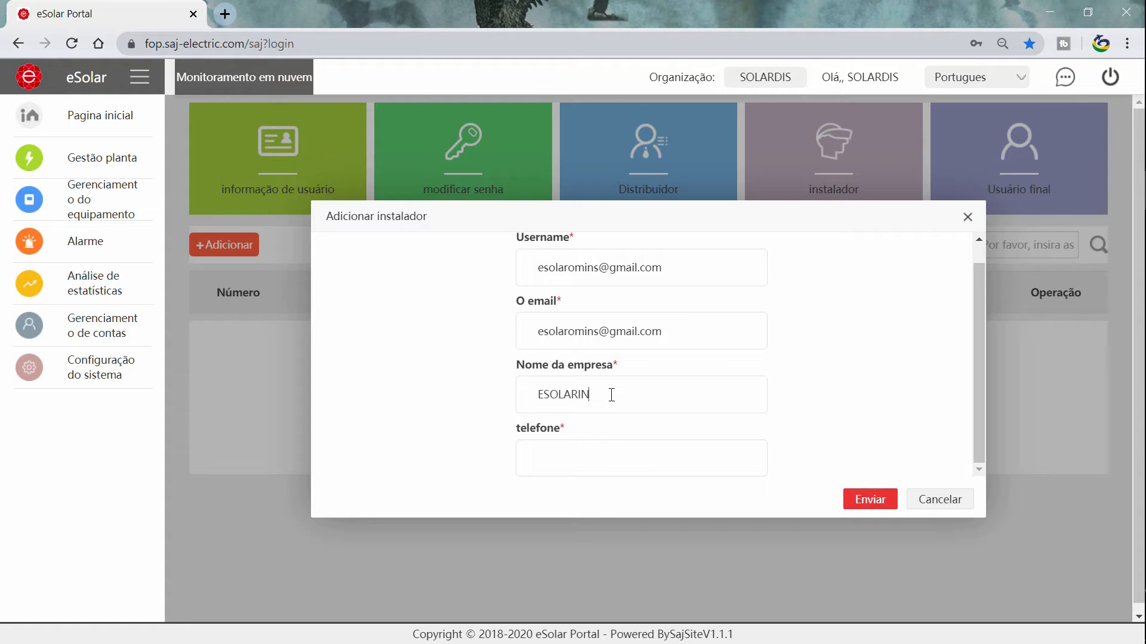
Fill in the installer's phone number and submit the new installer account.
left_click(593, 462)
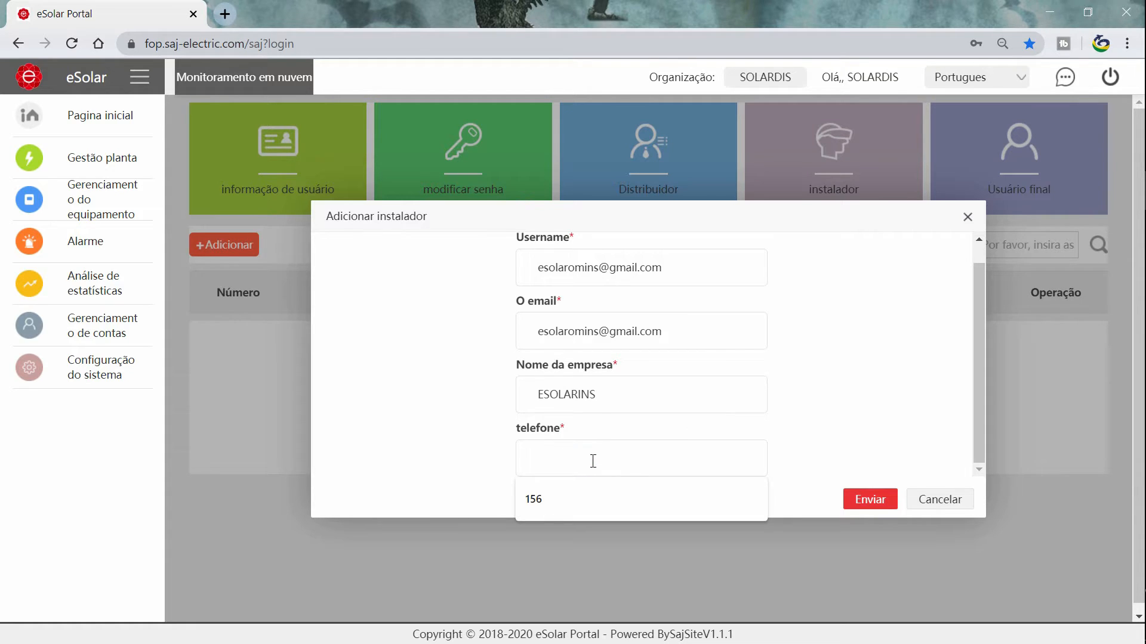
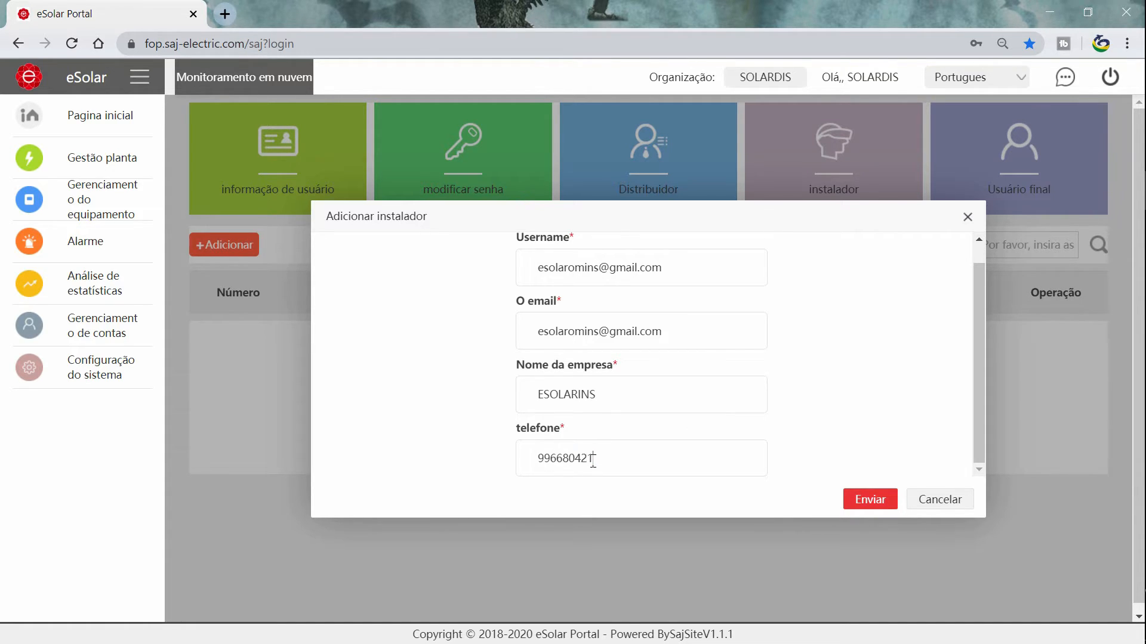
left_click(869, 507)
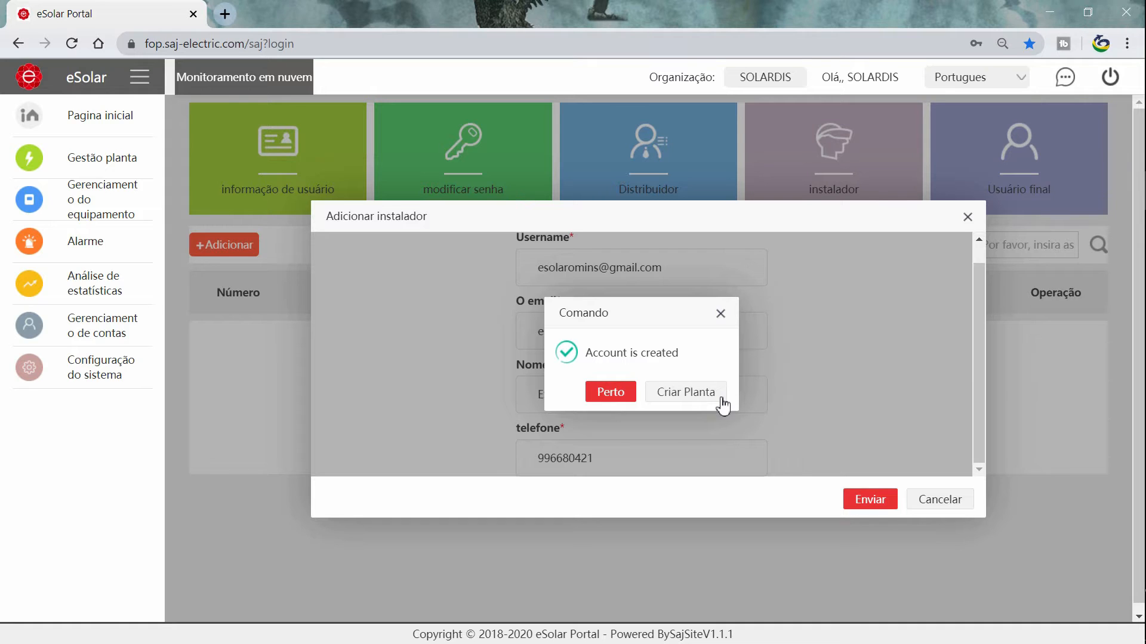
left_click(682, 401)
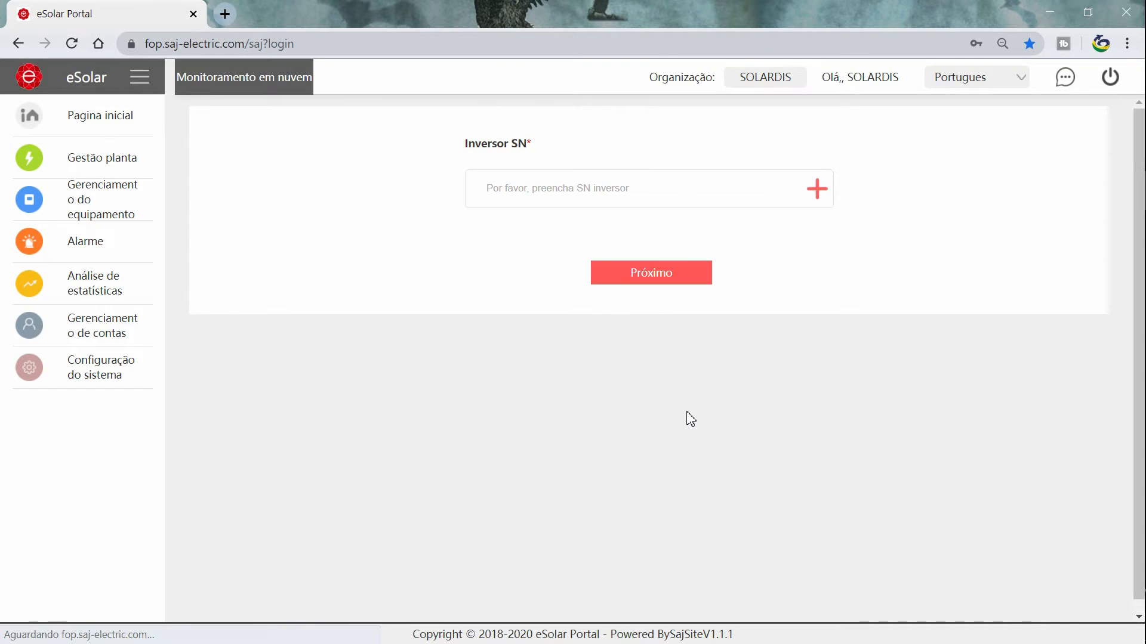
left_click(723, 191)
type("R5S2302G1939E")
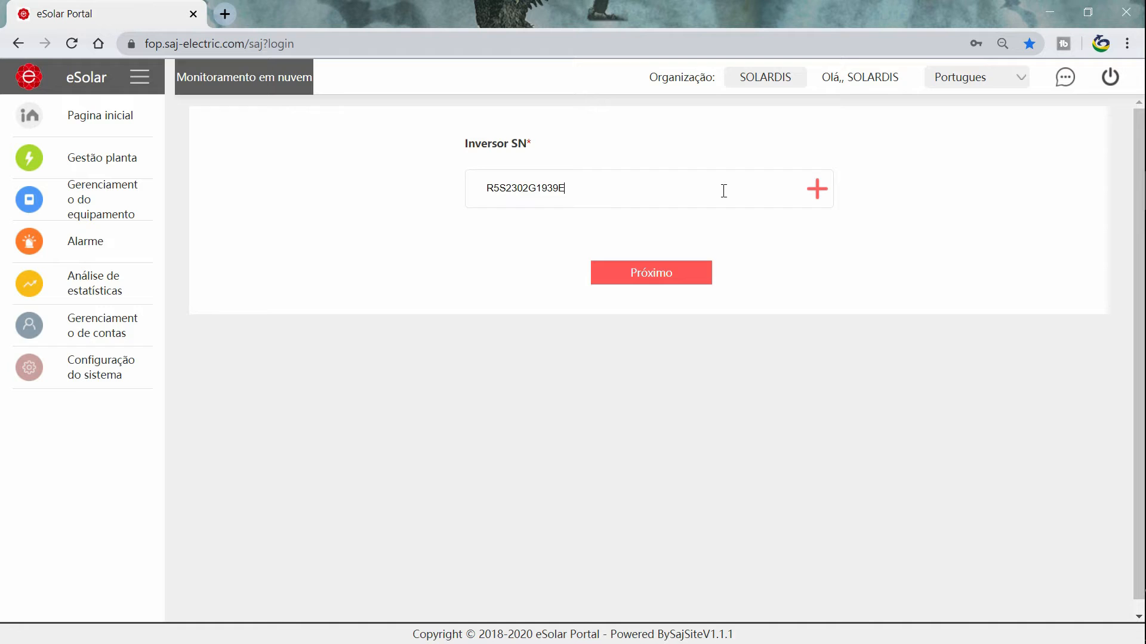
type("996")
left_click(820, 189)
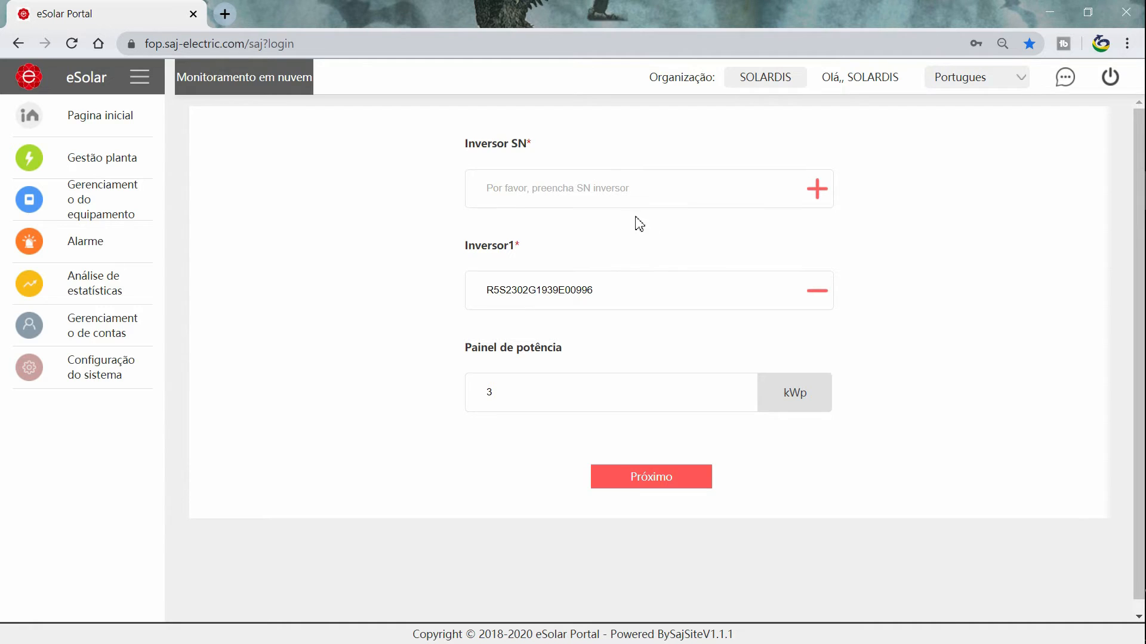
left_click(552, 197)
Check the added inverter's serial number and its panel power value.
left_click_drag(606, 288, 472, 293)
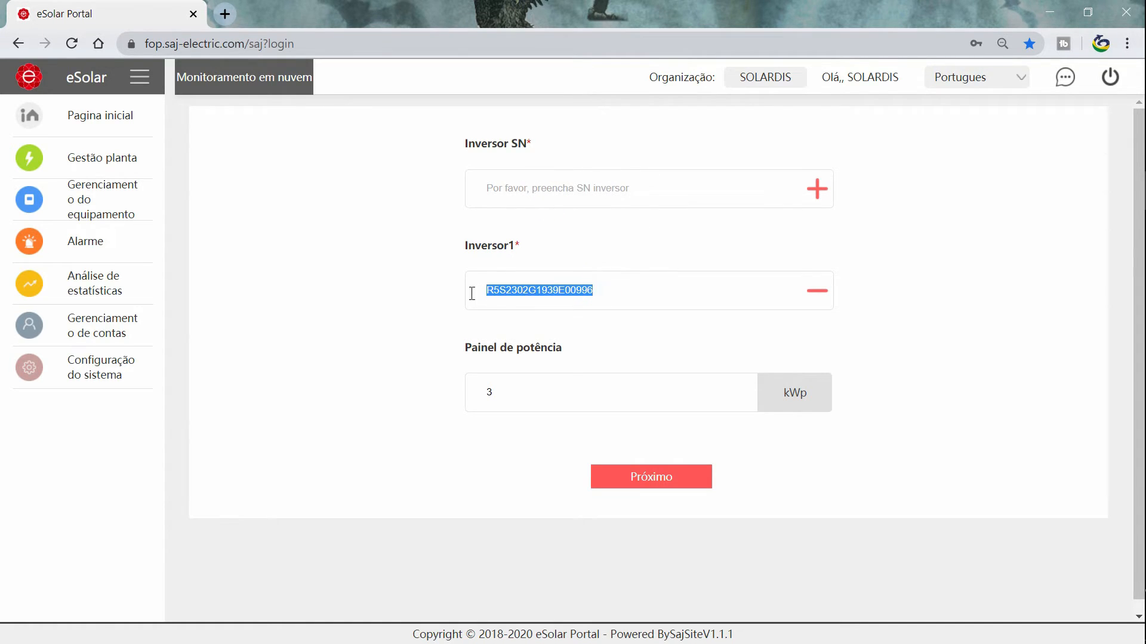
left_click(603, 290)
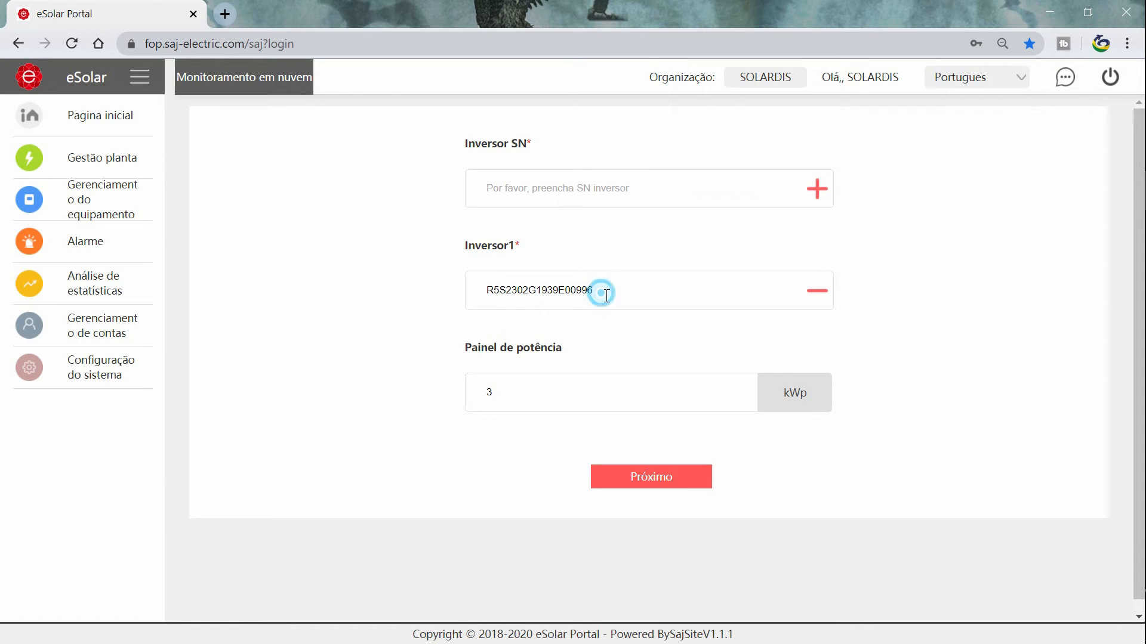
left_click_drag(569, 353, 468, 345)
left_click(572, 354)
left_click(541, 388)
On the plant details step, begin entering the plant name 'planta instalador'.
left_click(673, 484)
left_click(544, 198)
type("planta instalador")
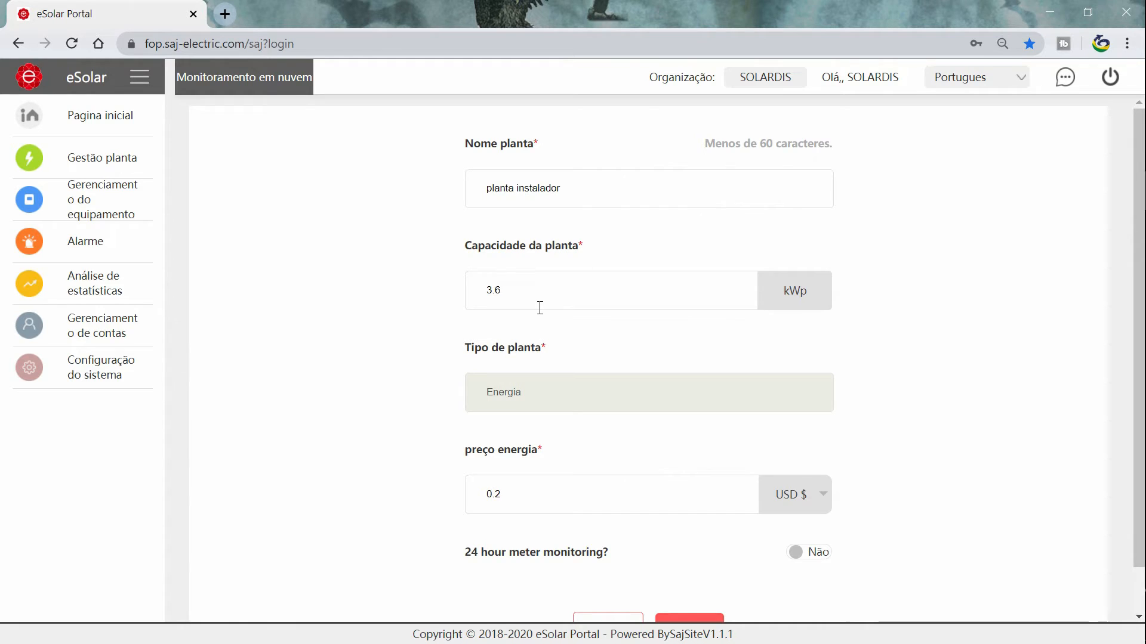
Set the energy price currency to BRL R$ and the price to 0.5.
left_click_drag(511, 296, 471, 297)
left_click(540, 294)
scroll(552, 331, "down", 1)
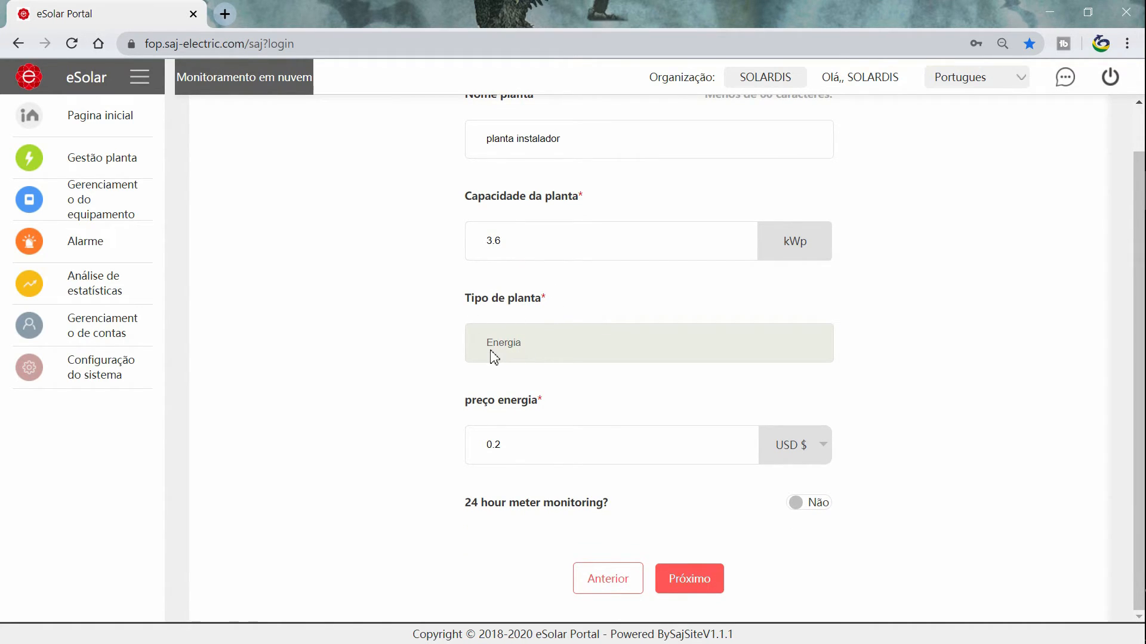
left_click_drag(460, 400, 545, 404)
left_click(561, 404)
left_click(797, 454)
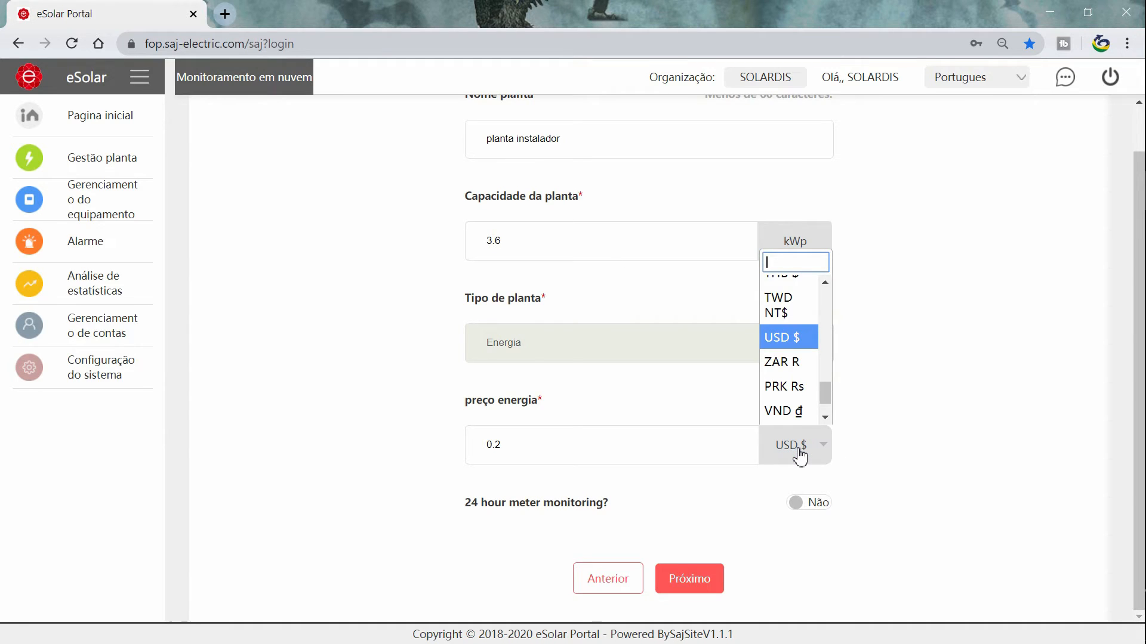
type("b")
left_click(796, 337)
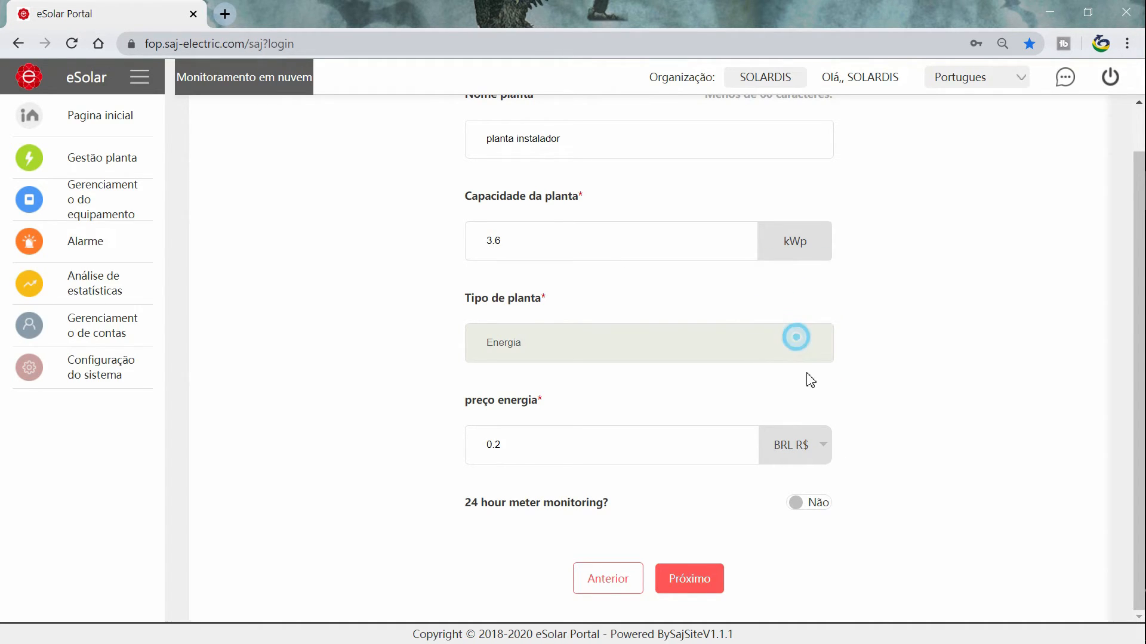
left_click(588, 453)
key("BackSpace")
key("BackSpace")
type(".5")
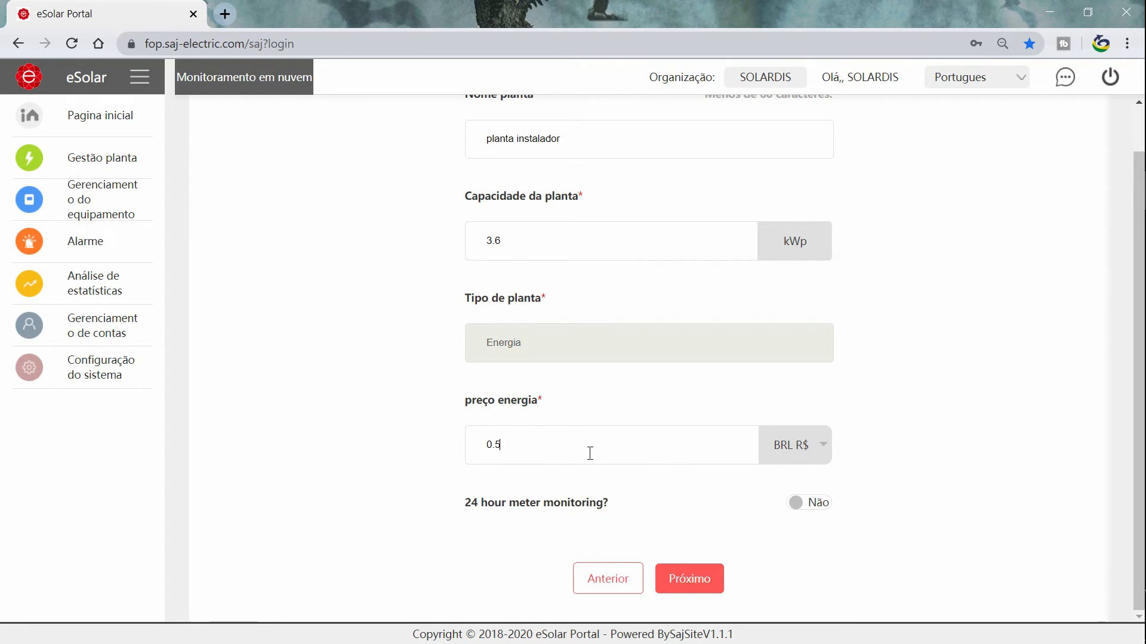
Turn on 24-hour meter monitoring and proceed to the next step.
left_click_drag(464, 504, 608, 507)
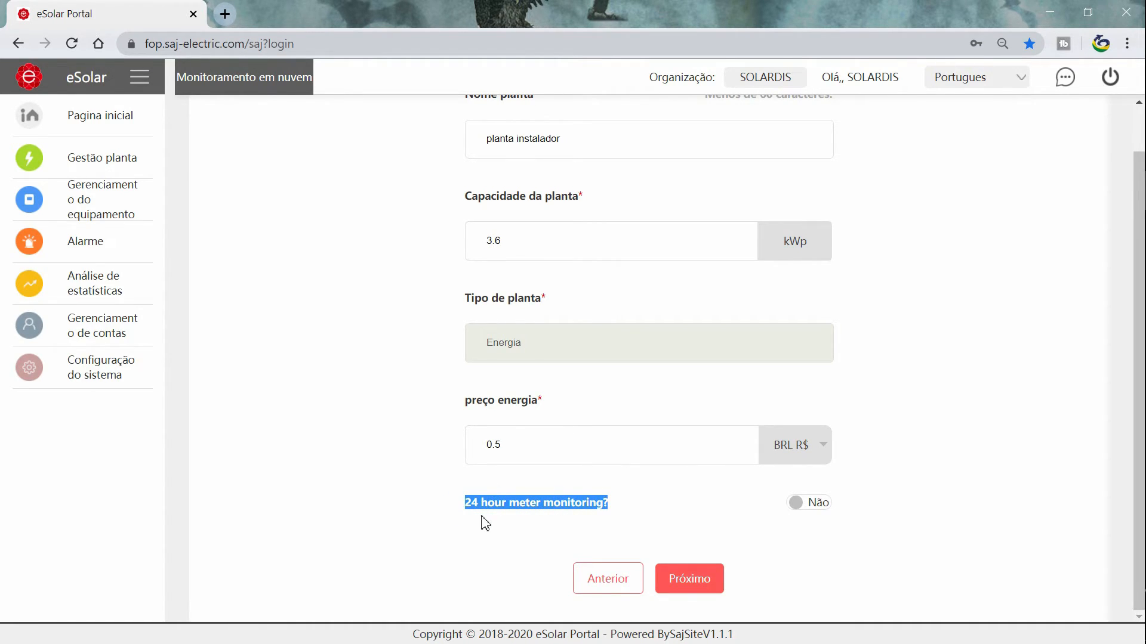
left_click(595, 520)
left_click(802, 507)
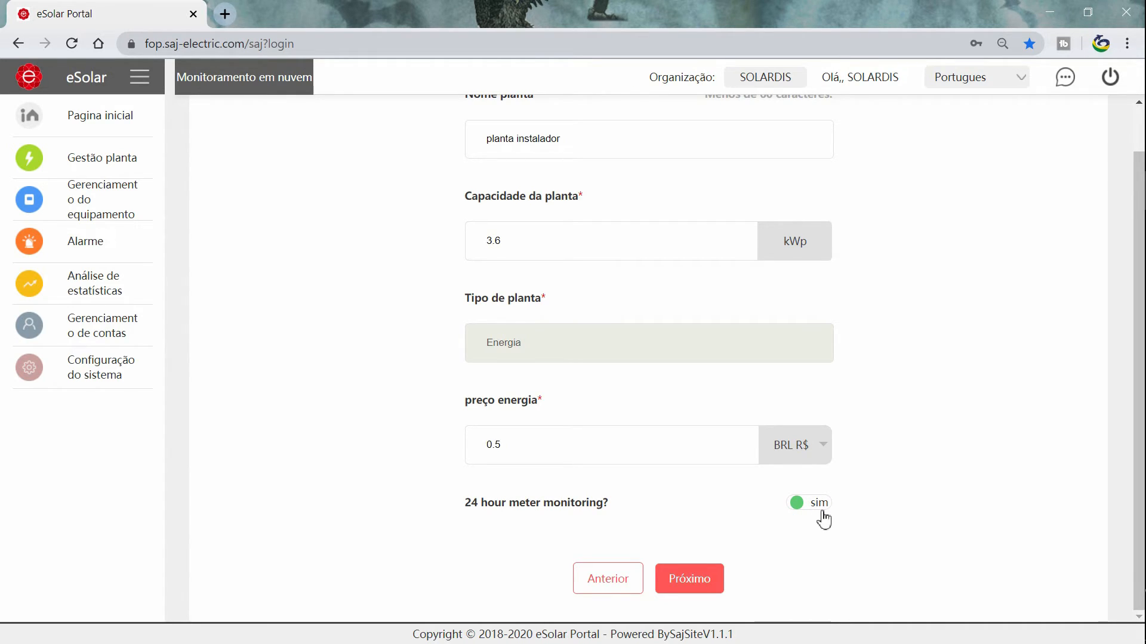
left_click(703, 588)
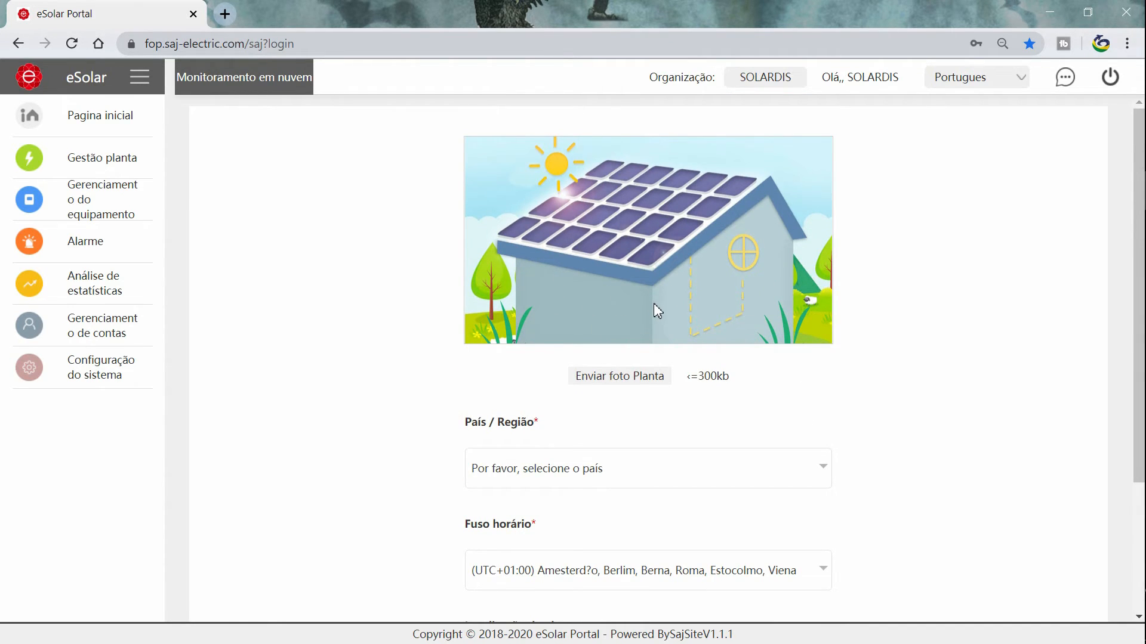
Upload the installer image as the plant photo, cropped with an enlarged crop area.
left_click(614, 385)
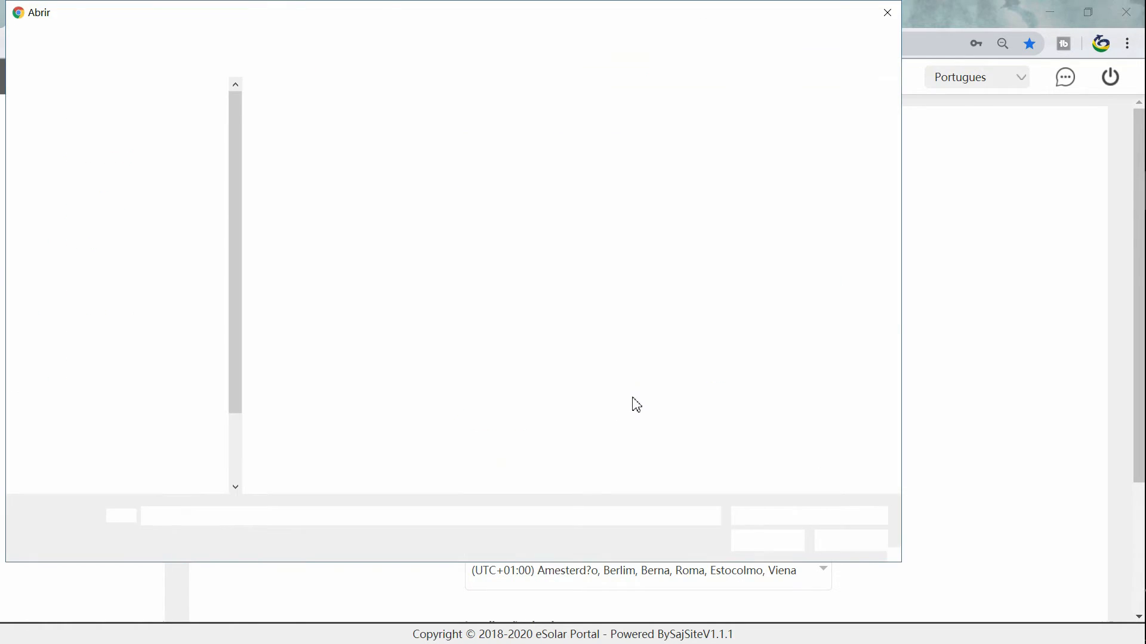
double_click(400, 148)
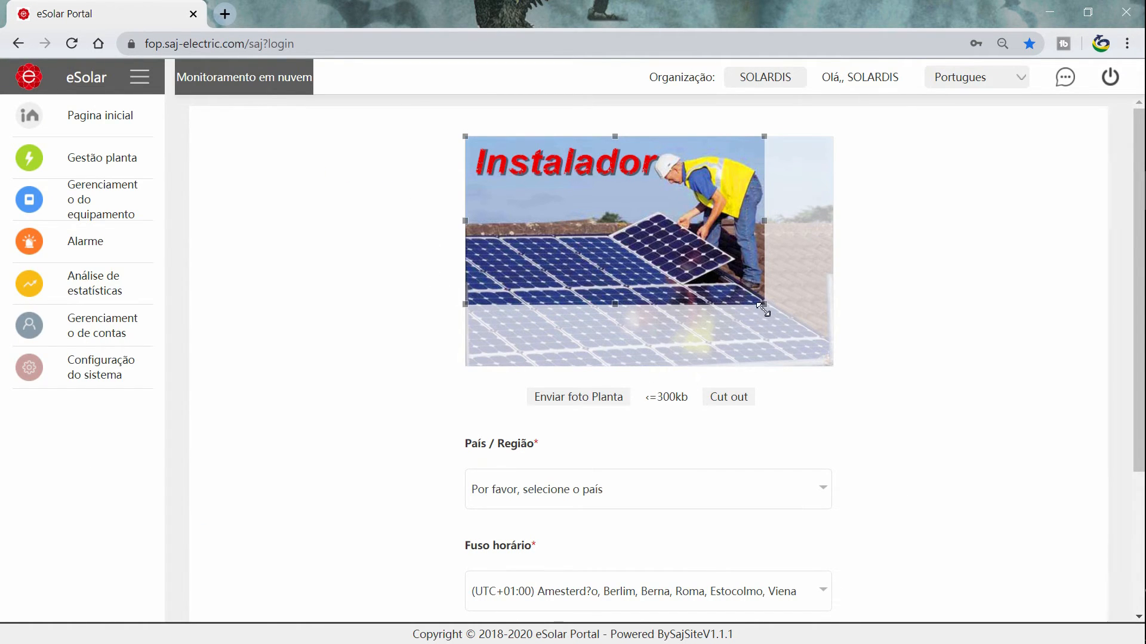
left_click_drag(765, 306, 833, 344)
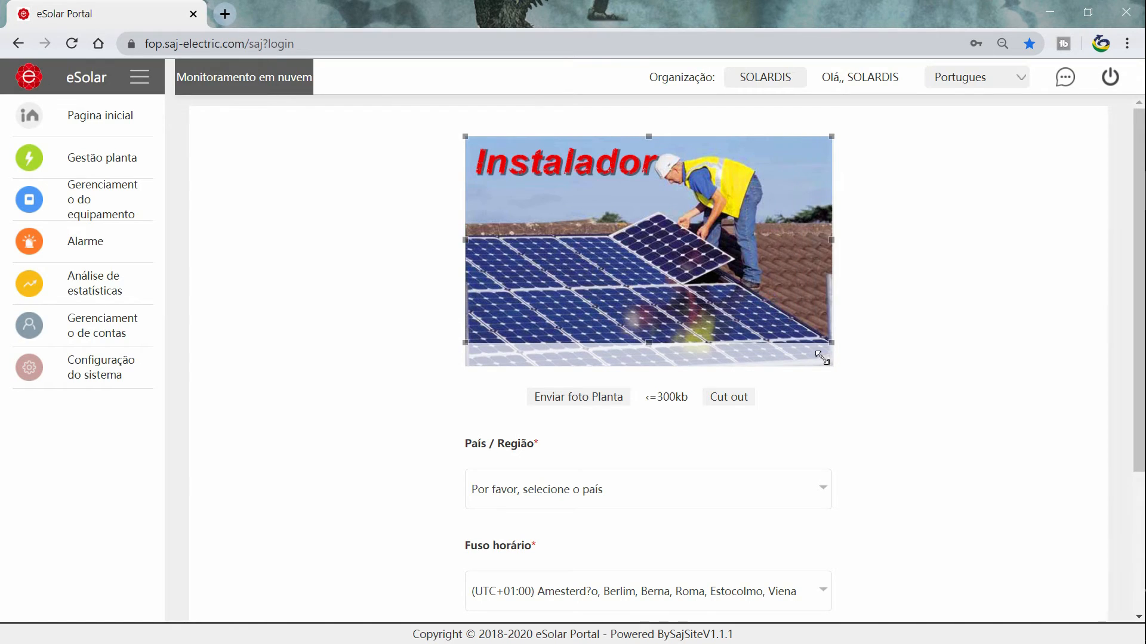
left_click(742, 410)
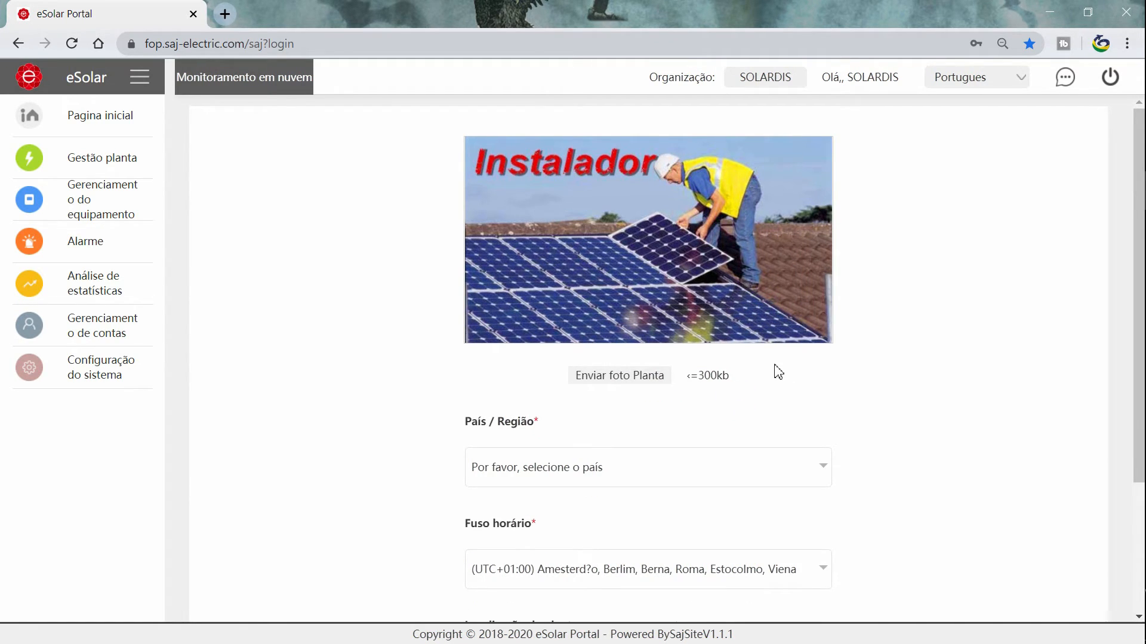
Set the plant's country to Brazil and time zone to (UTC-03:00) Brasília.
scroll(545, 302, "down", 3)
left_click(622, 312)
type("br")
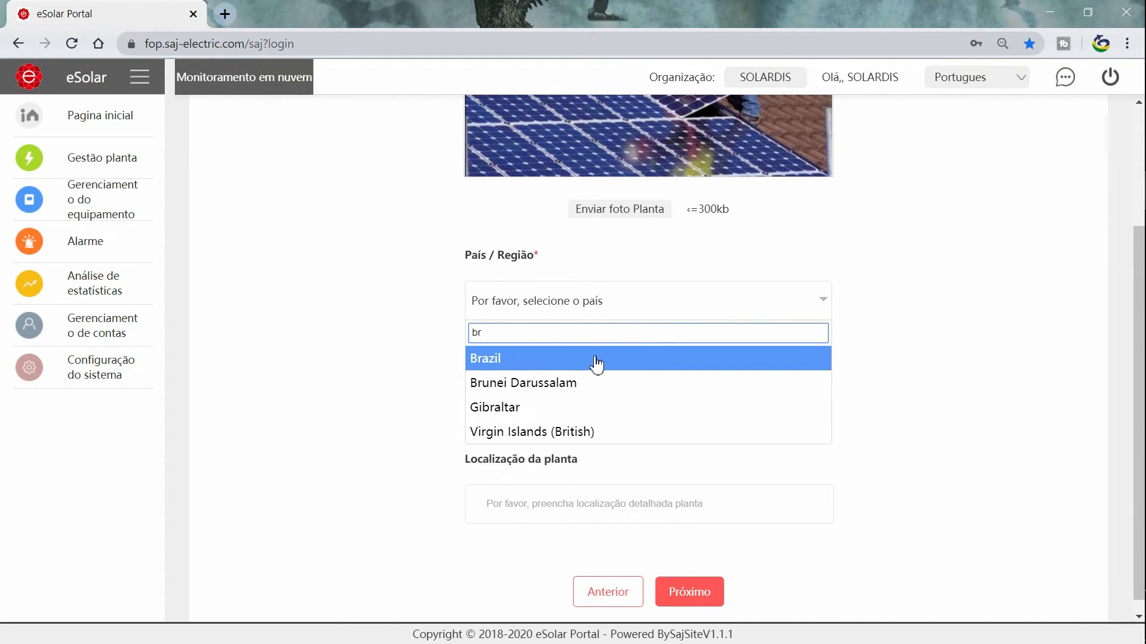
left_click(602, 363)
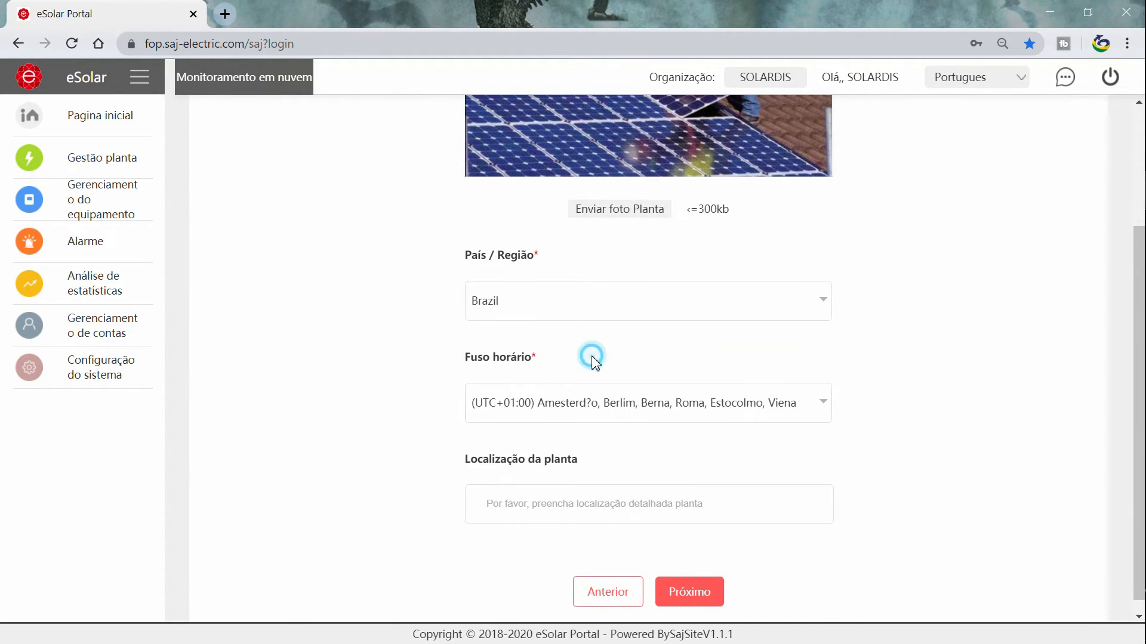
left_click(649, 408)
type("bra")
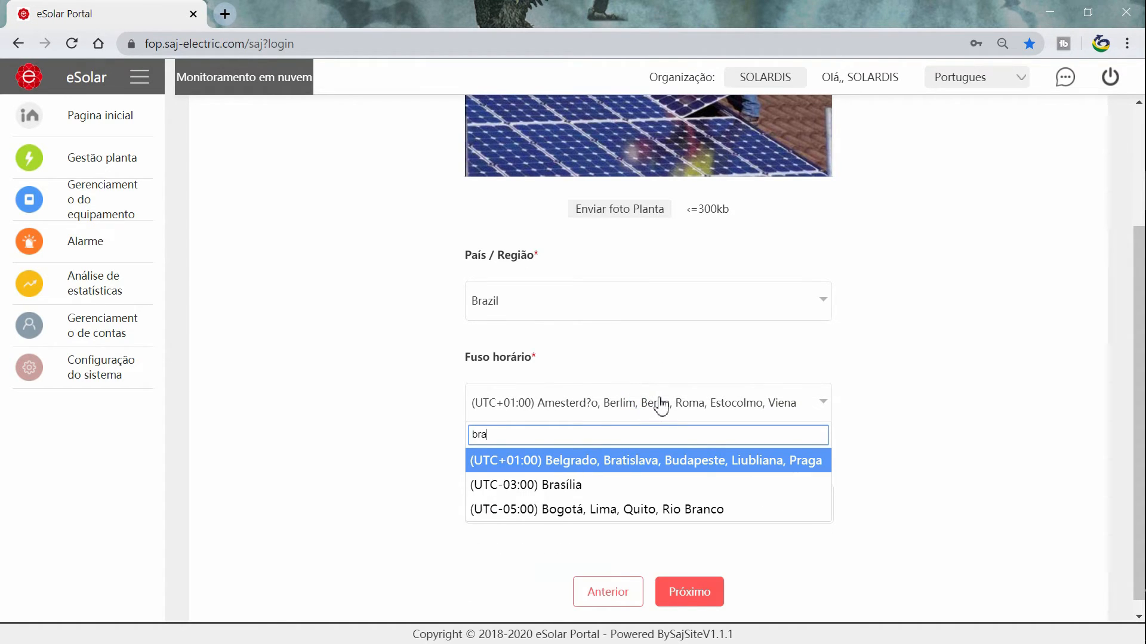
left_click(596, 485)
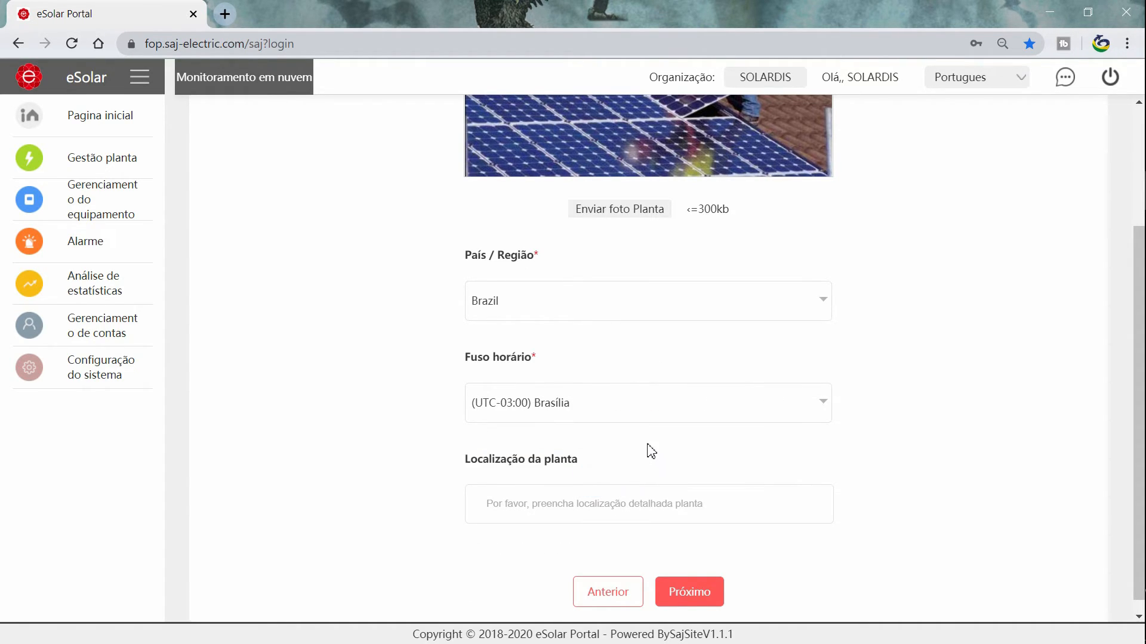
Enter the plant's street address and continue to the reporting step.
scroll(627, 471, "down", 1)
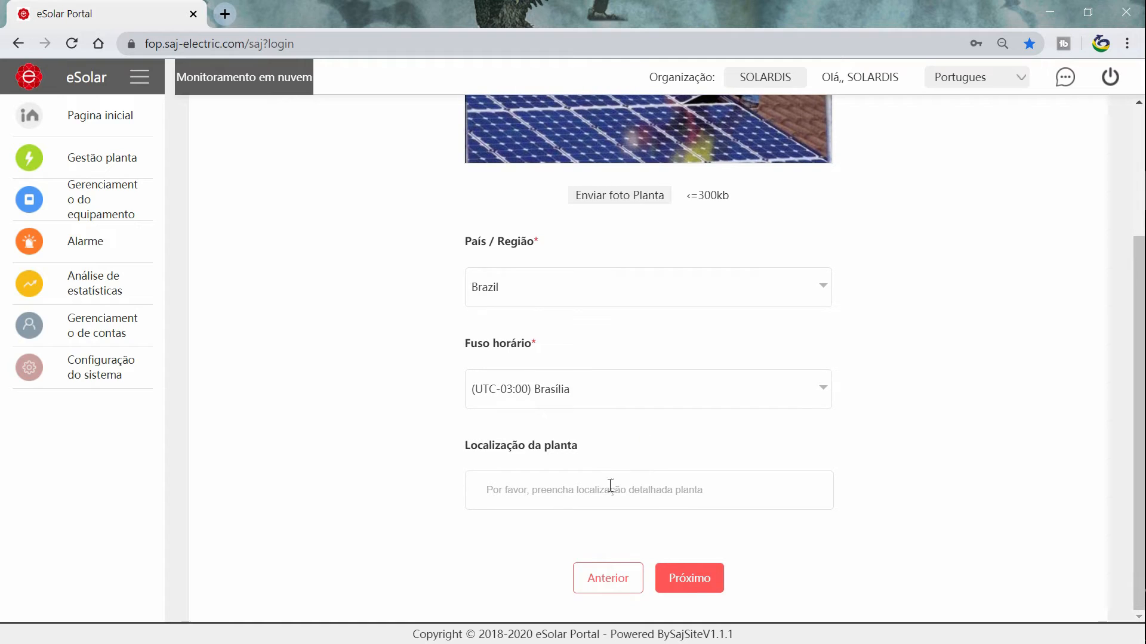
left_click(573, 497)
type("Rua")
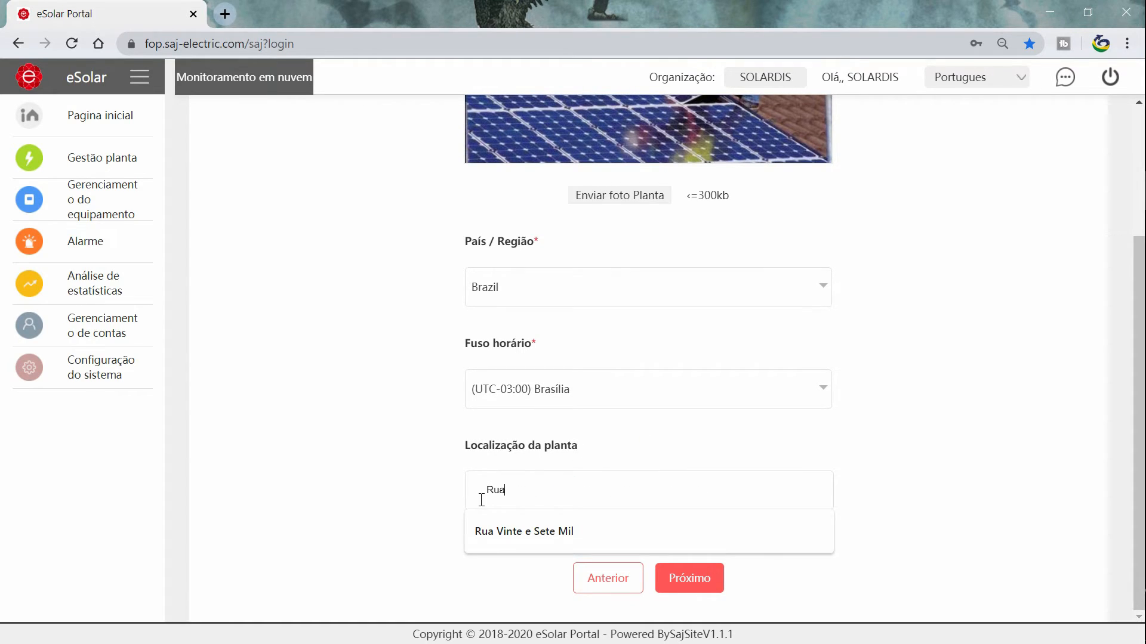
type(" do Instalador 24")
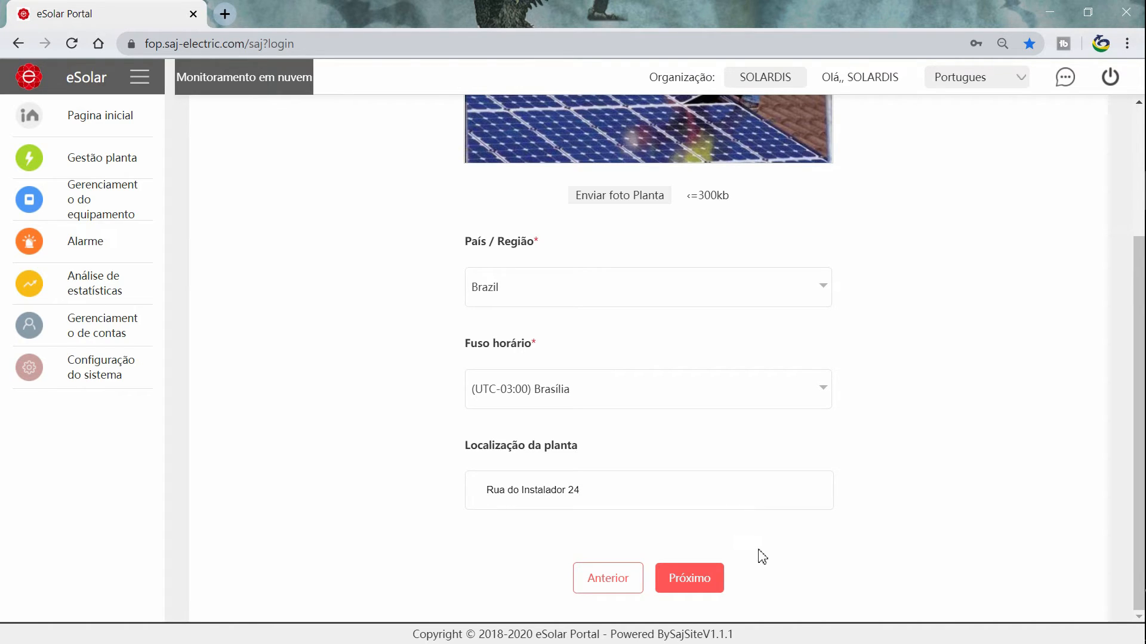
left_click(697, 580)
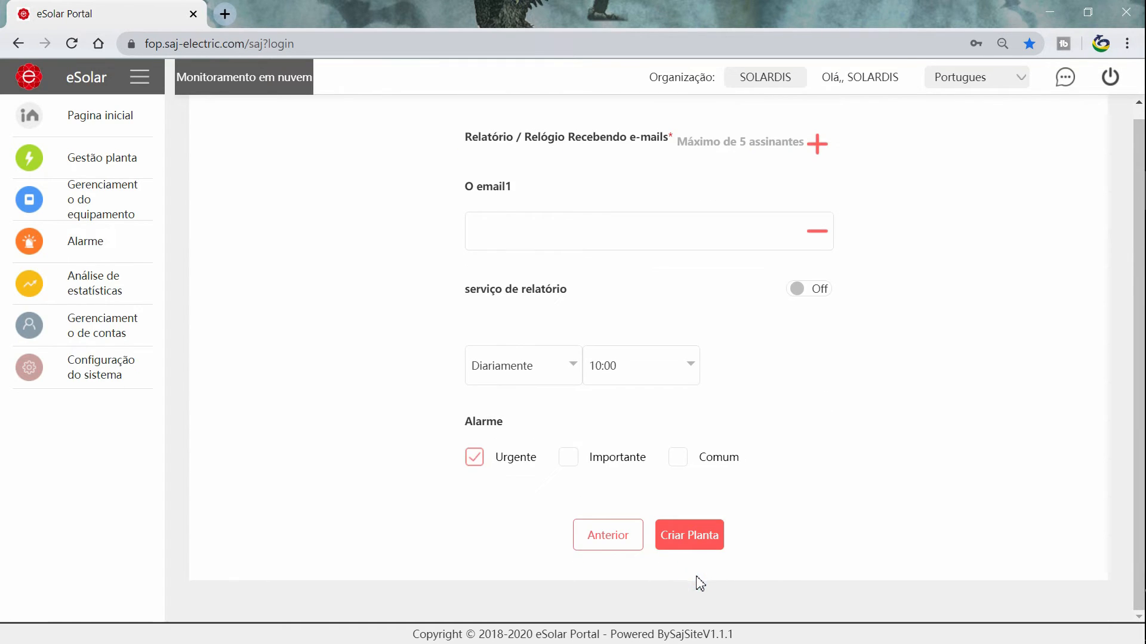
Paste the report recipient e-mail into the first field, removing an extra empty field.
left_click(510, 251)
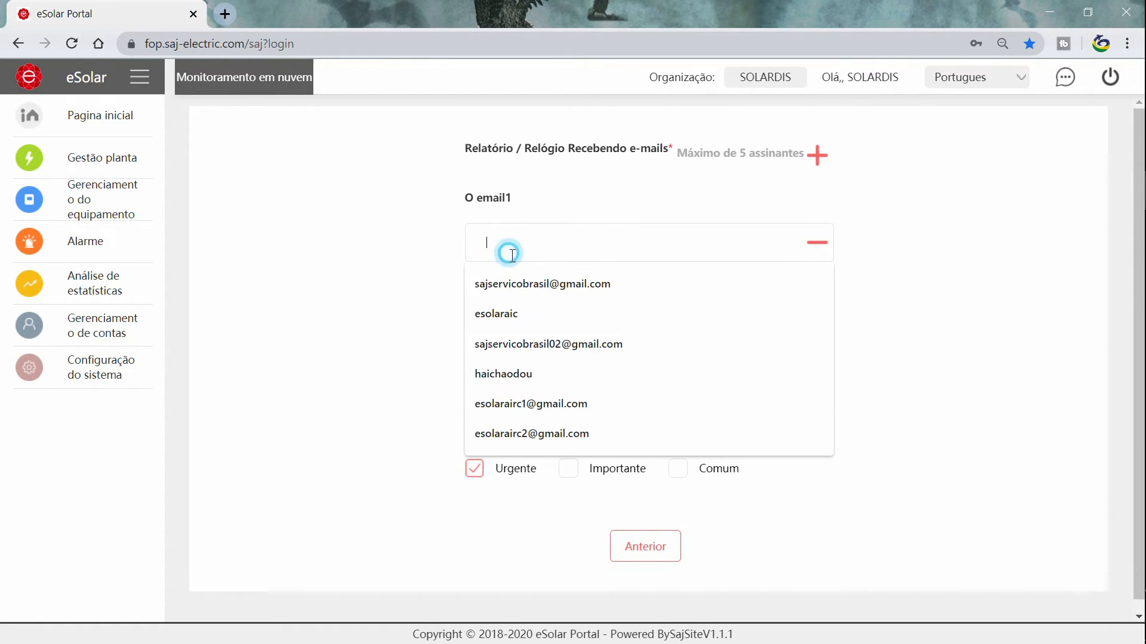
right_click(525, 242)
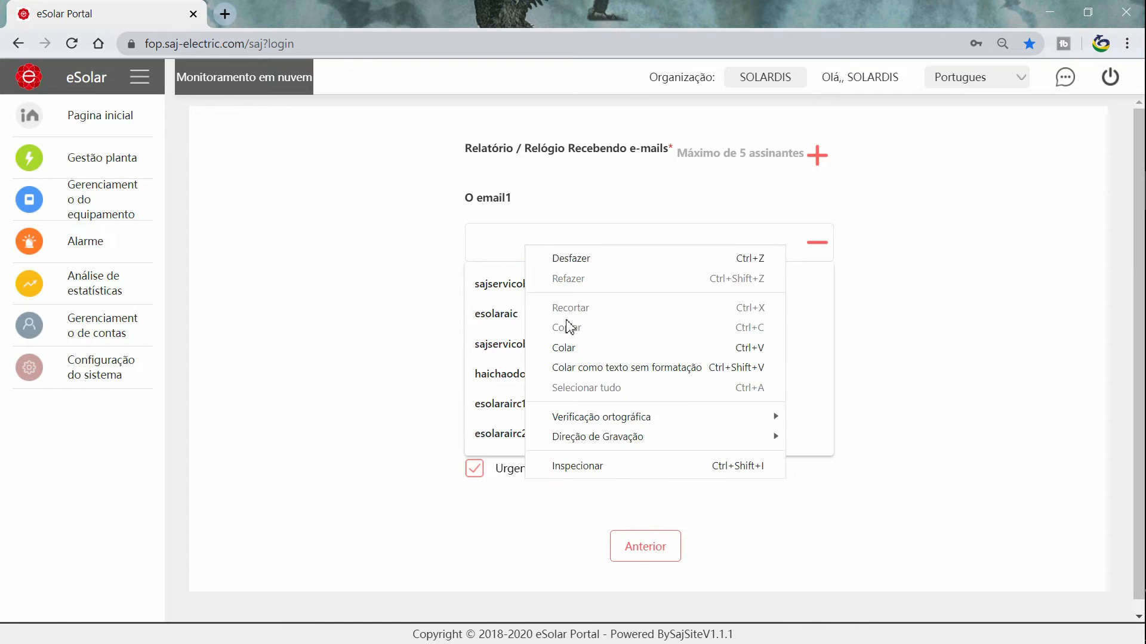
left_click(576, 348)
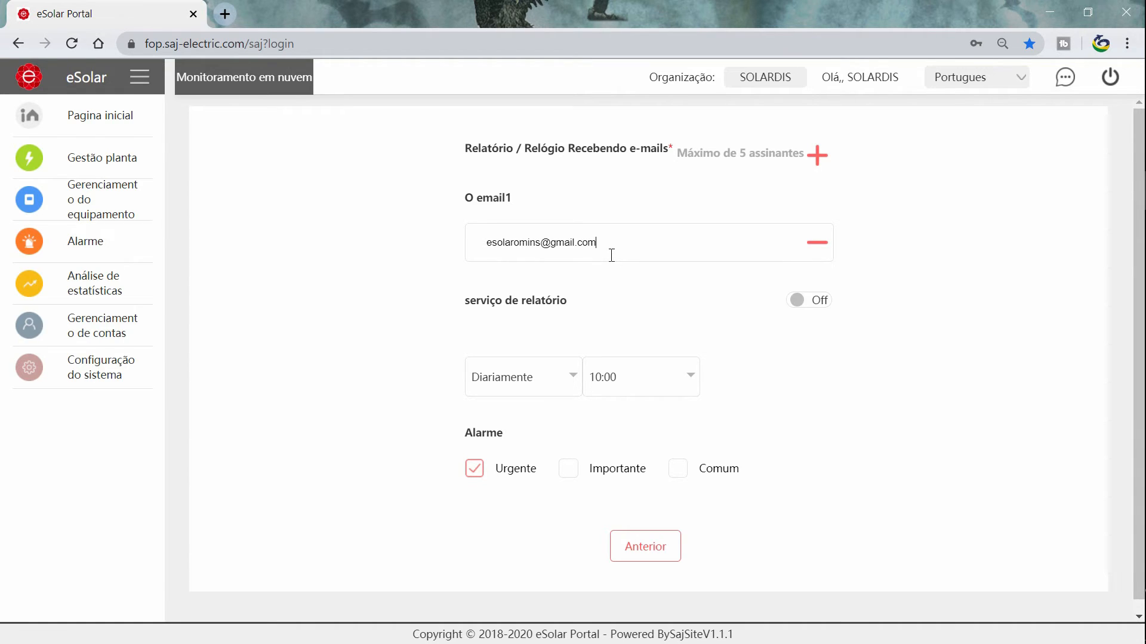
left_click_drag(678, 156, 803, 160)
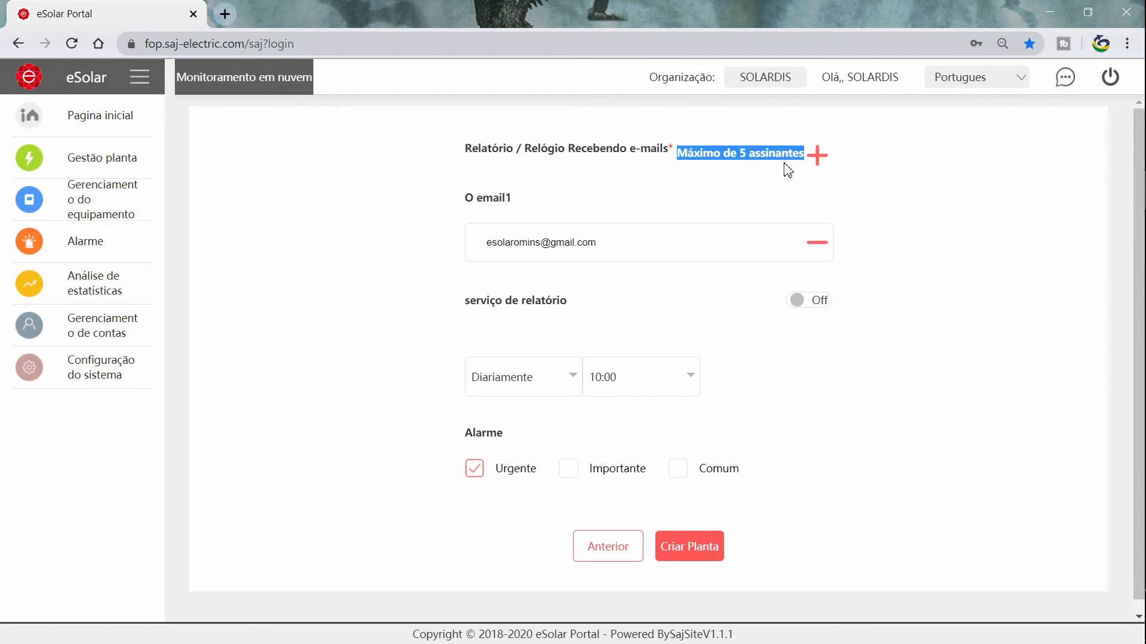
left_click(788, 170)
left_click(817, 154)
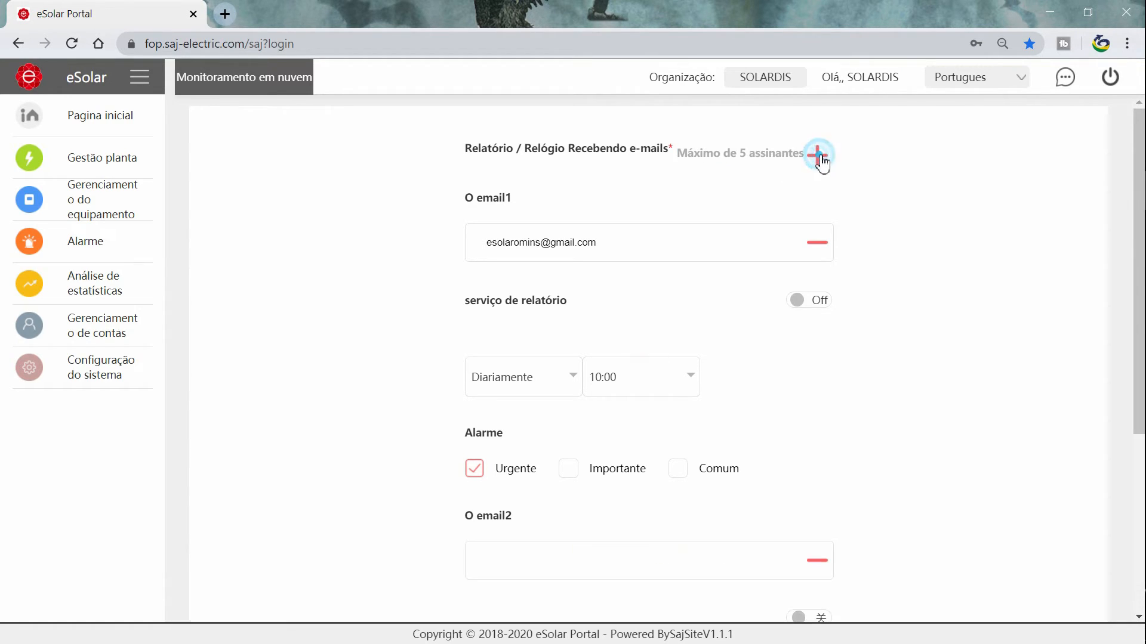
scroll(834, 191, "down", 1)
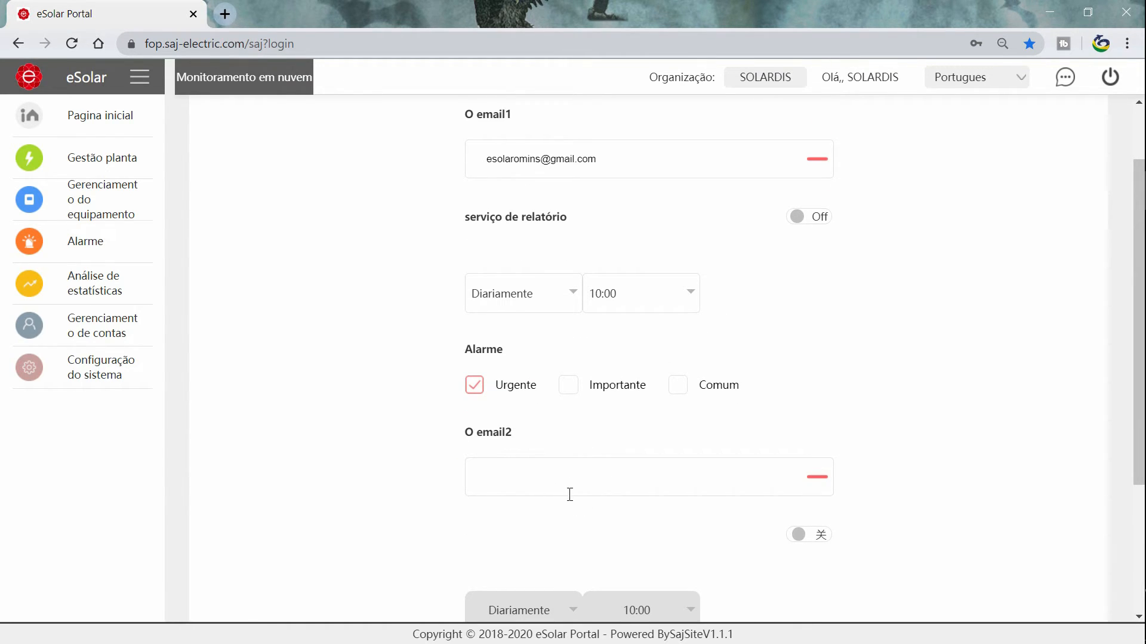
scroll(939, 396, "down", 1)
scroll(959, 368, "up", 2)
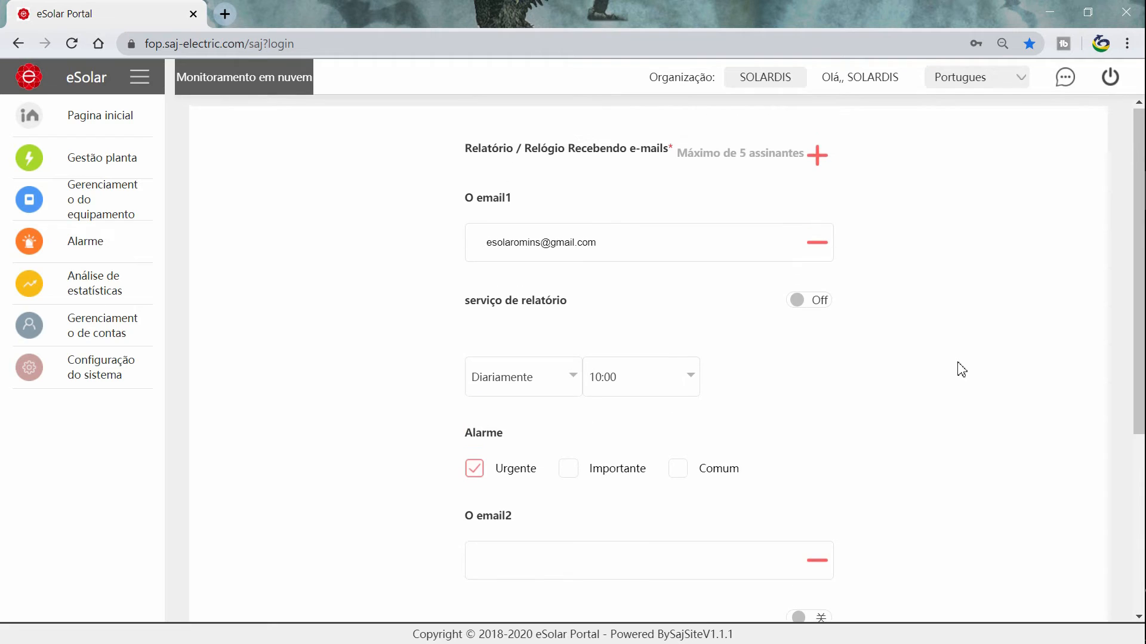
left_click(817, 560)
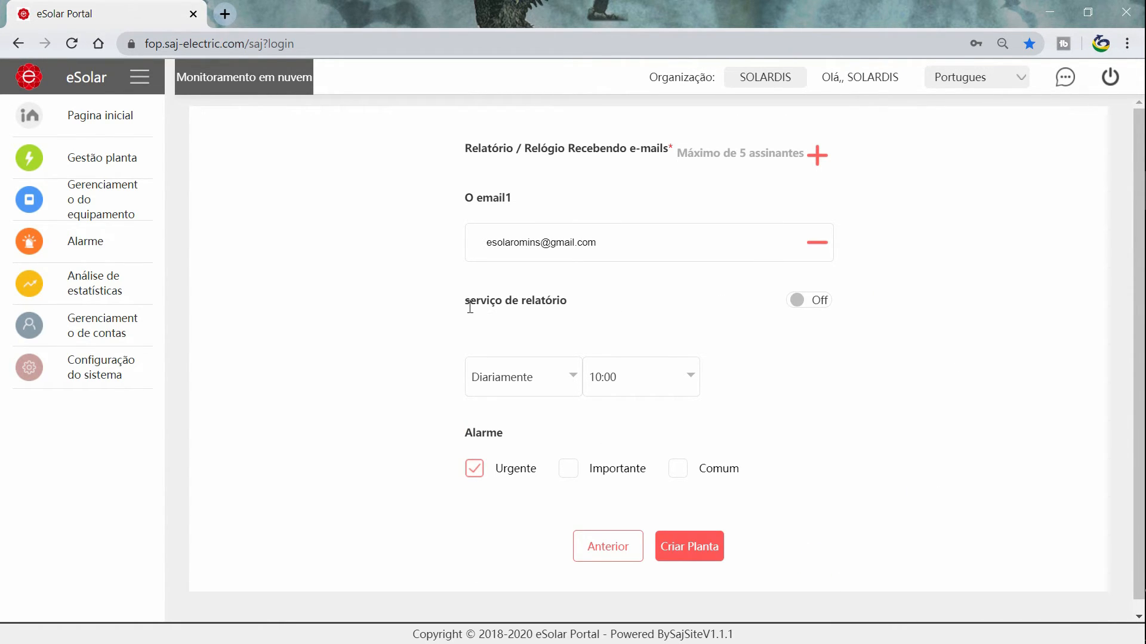
Turn the report service on and view the weekly weekday and time options.
left_click_drag(466, 307, 568, 310)
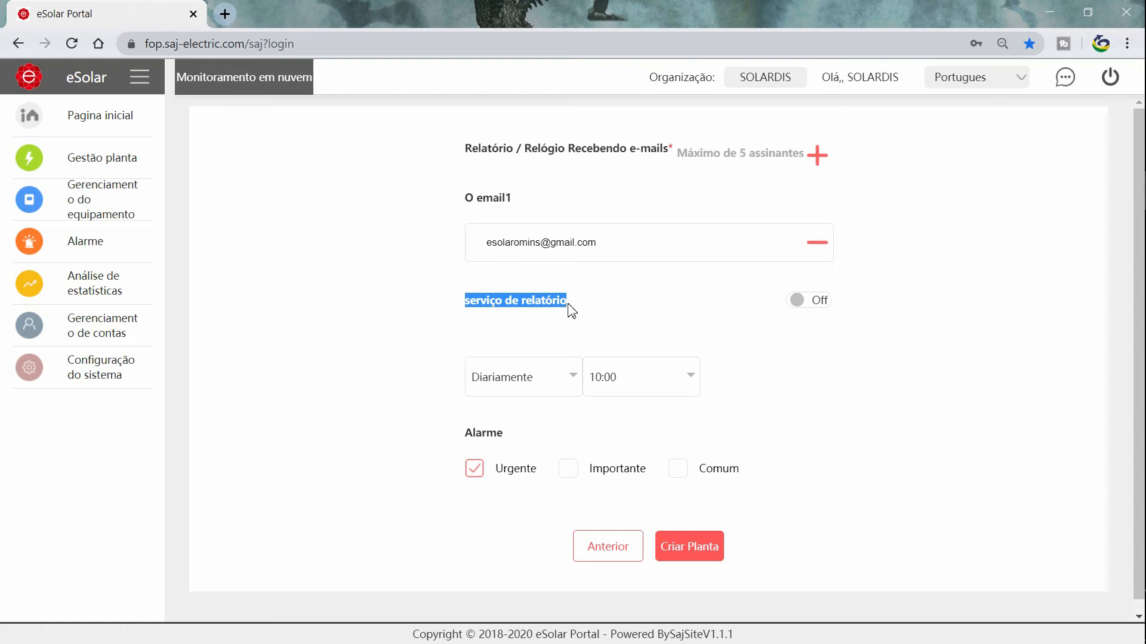
left_click(662, 316)
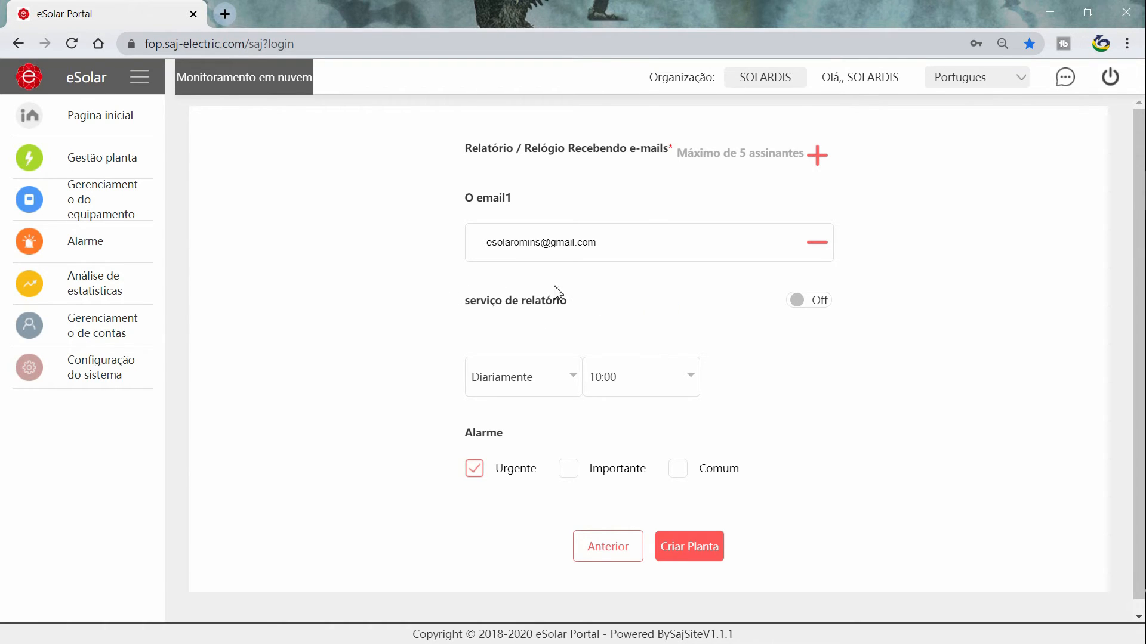
left_click(806, 306)
scroll(494, 320, "down", 1)
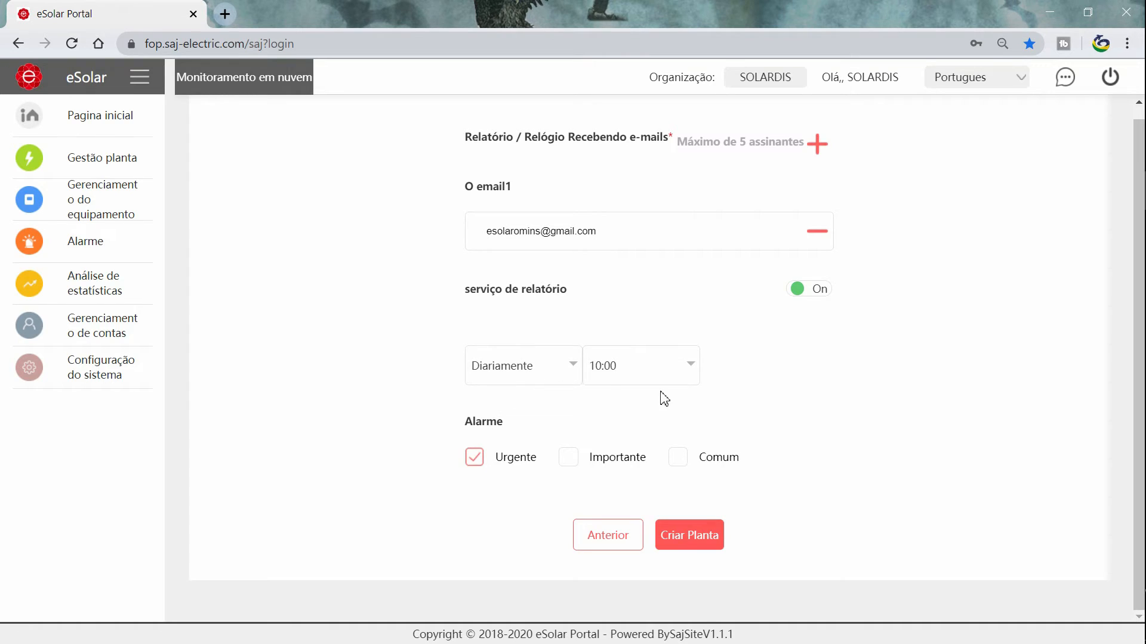
left_click(470, 385)
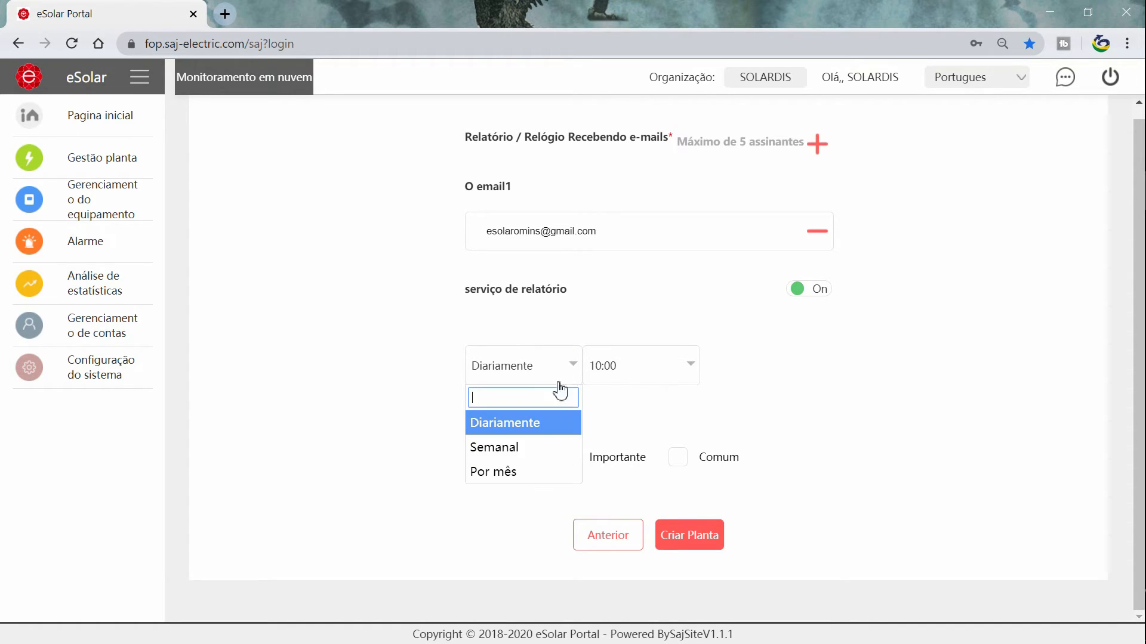
left_click(514, 457)
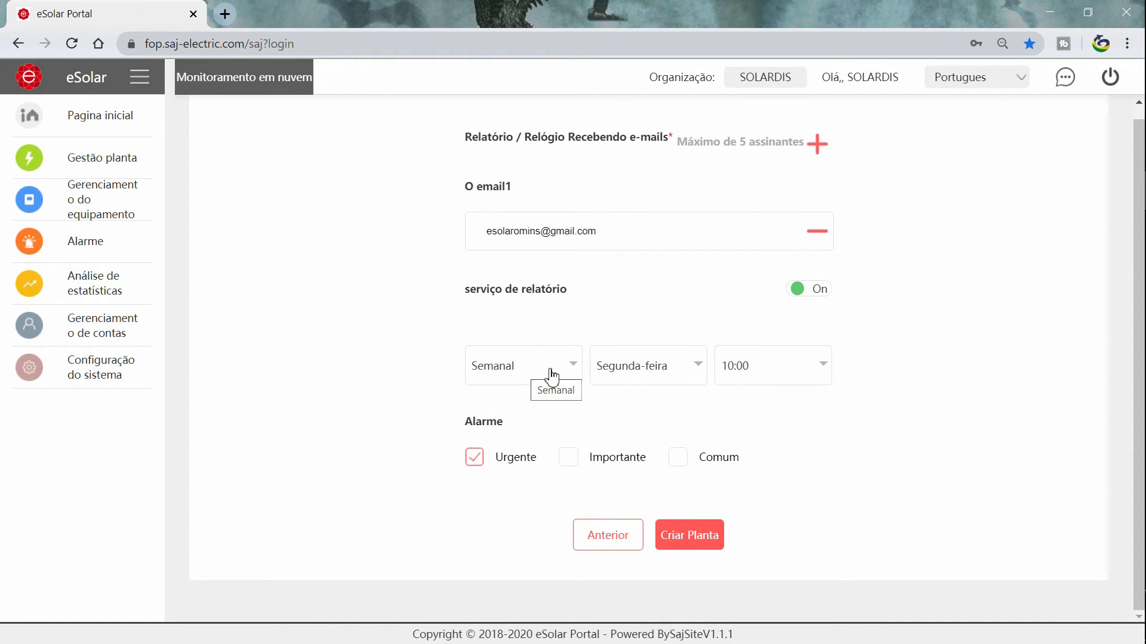
left_click(621, 379)
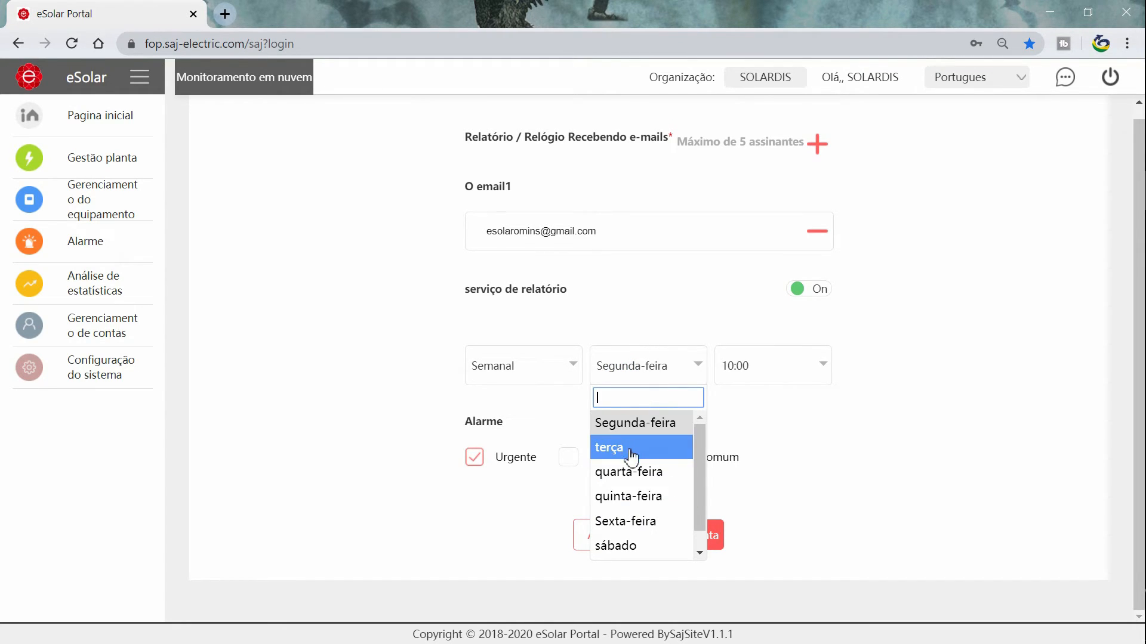
left_click(699, 369)
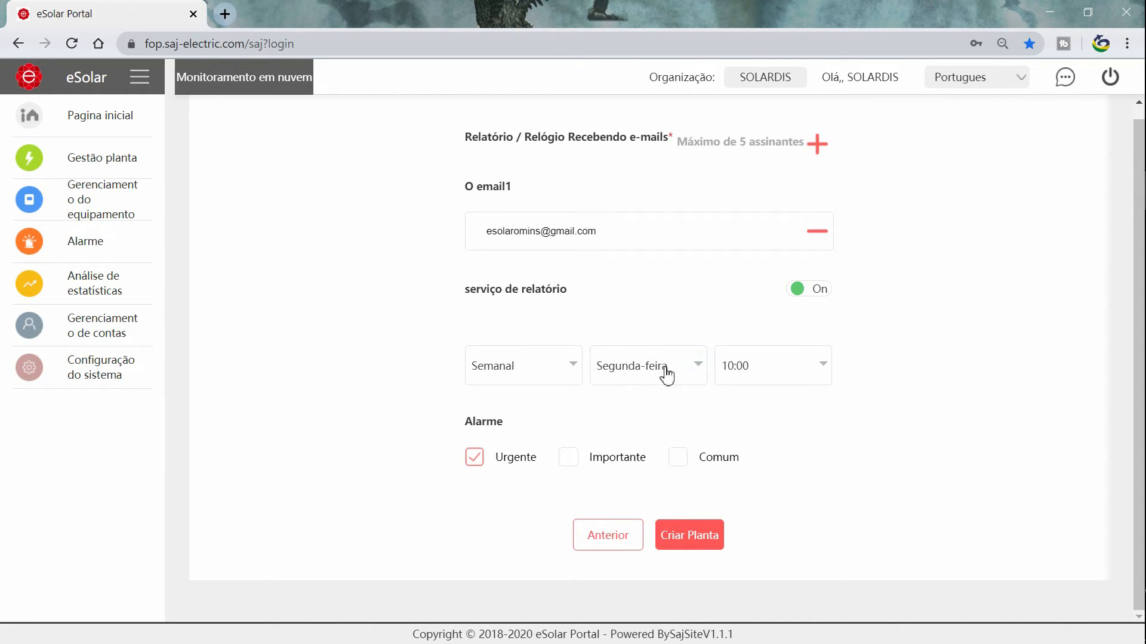
left_click(752, 373)
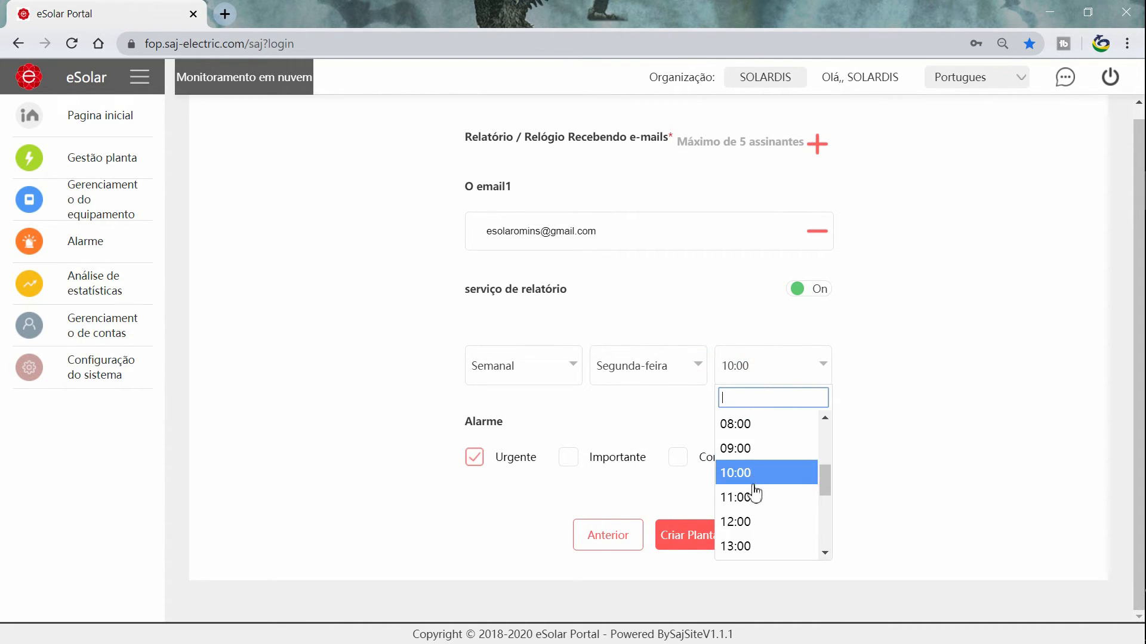
mouse_move(824, 475)
left_mouse_down()
mouse_move(826, 503)
mouse_move(826, 465)
left_mouse_up()
left_click(888, 386)
Switch the report frequency to monthly and look over the day-of-month choices.
left_click(574, 363)
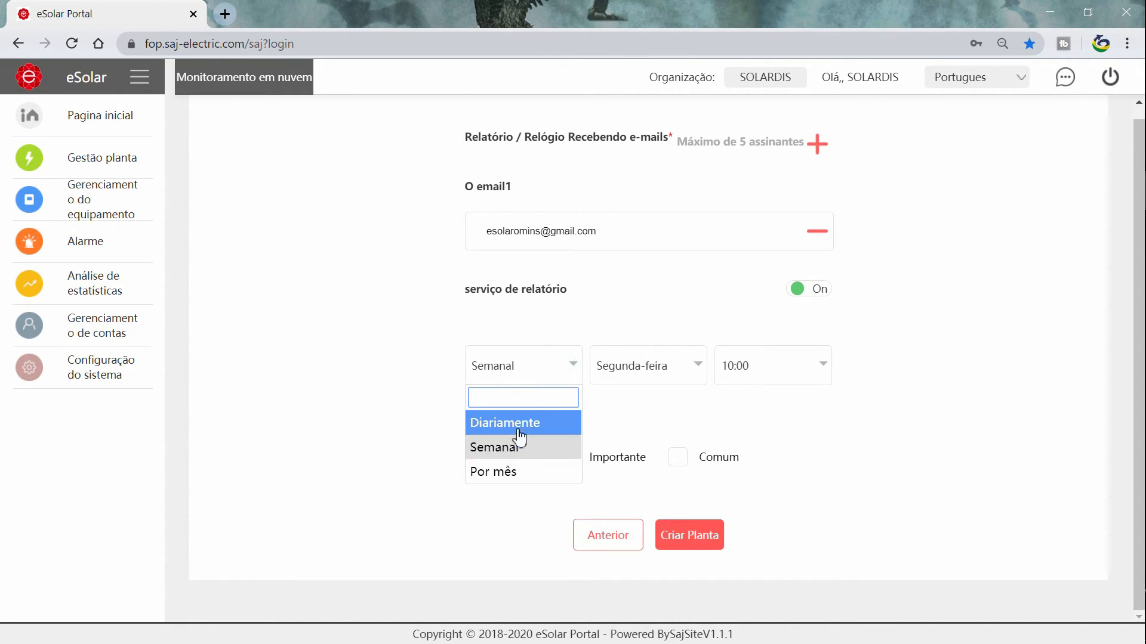
left_click(499, 468)
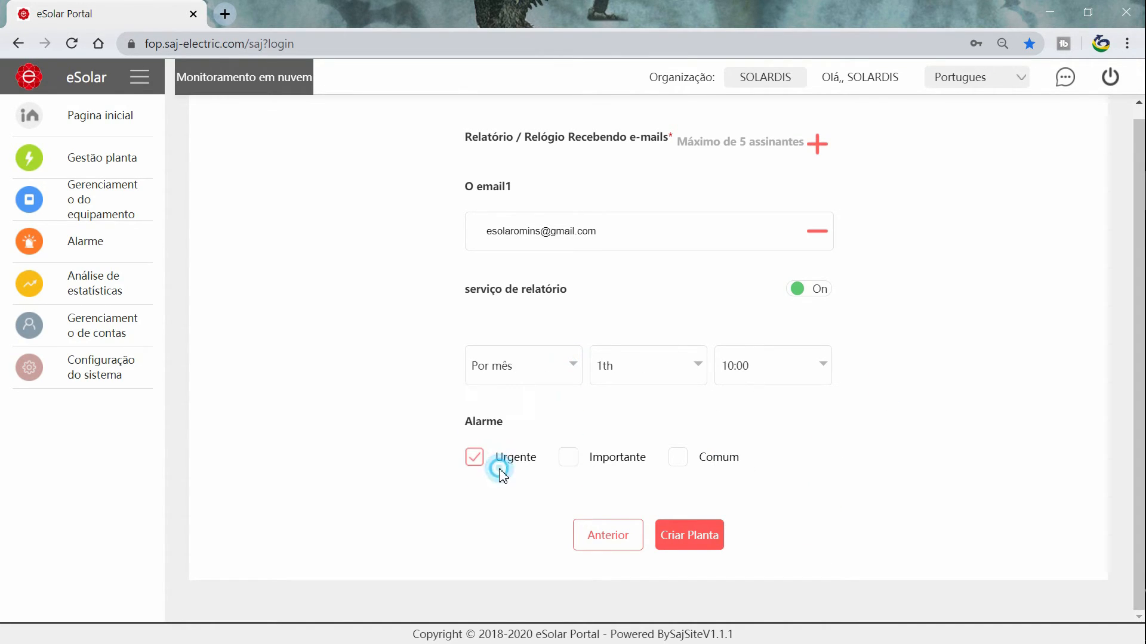
left_click(644, 377)
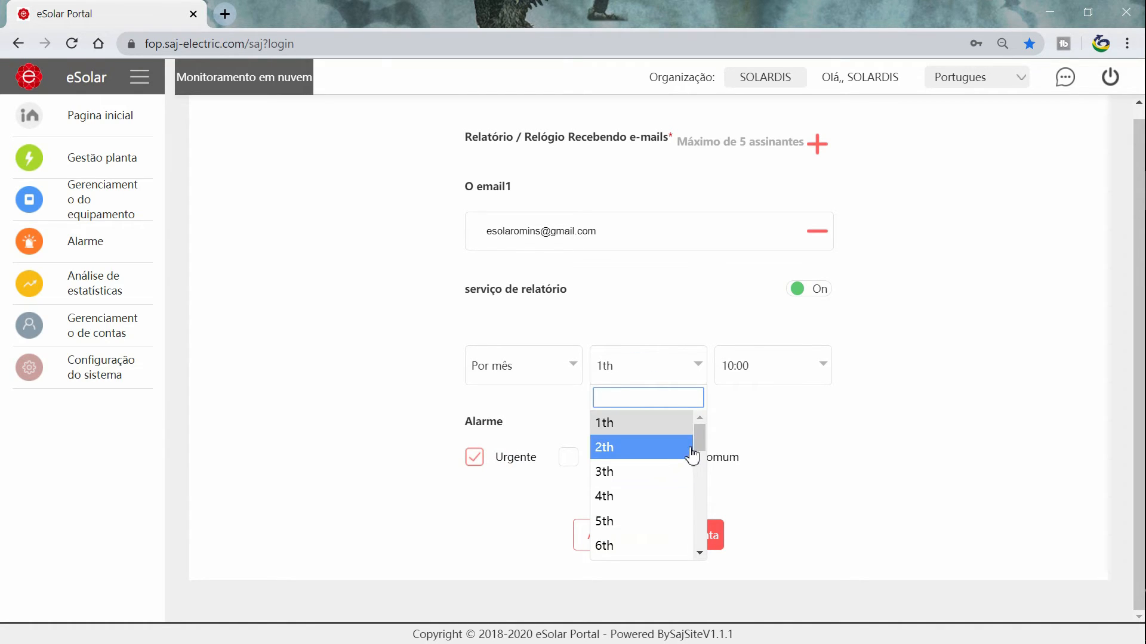
scroll(692, 445, "down", 5)
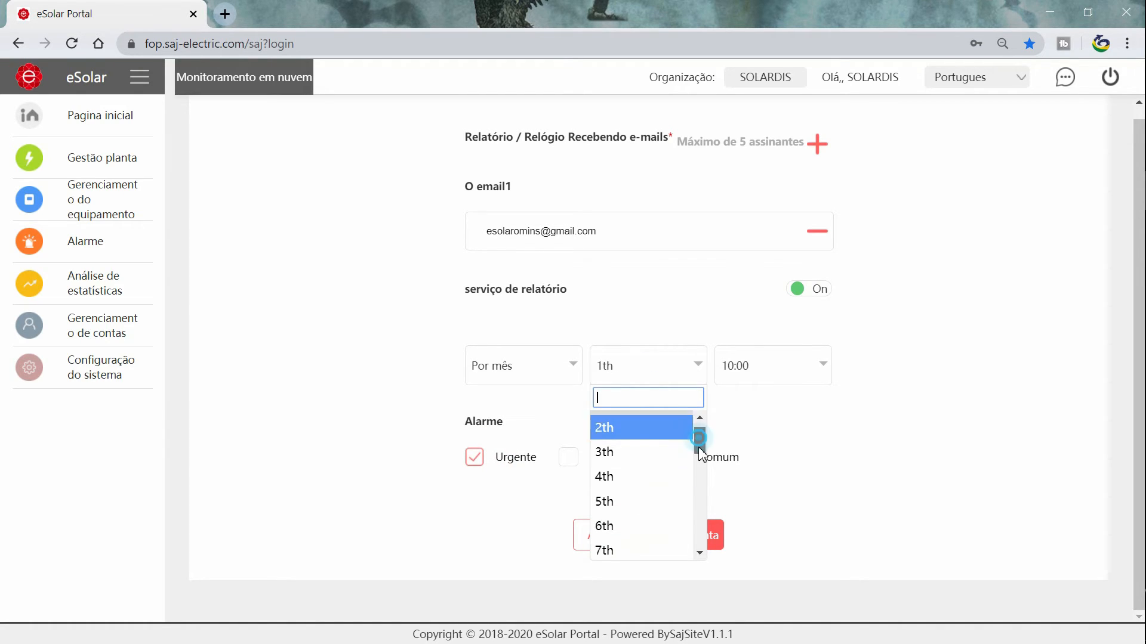
left_click(815, 415)
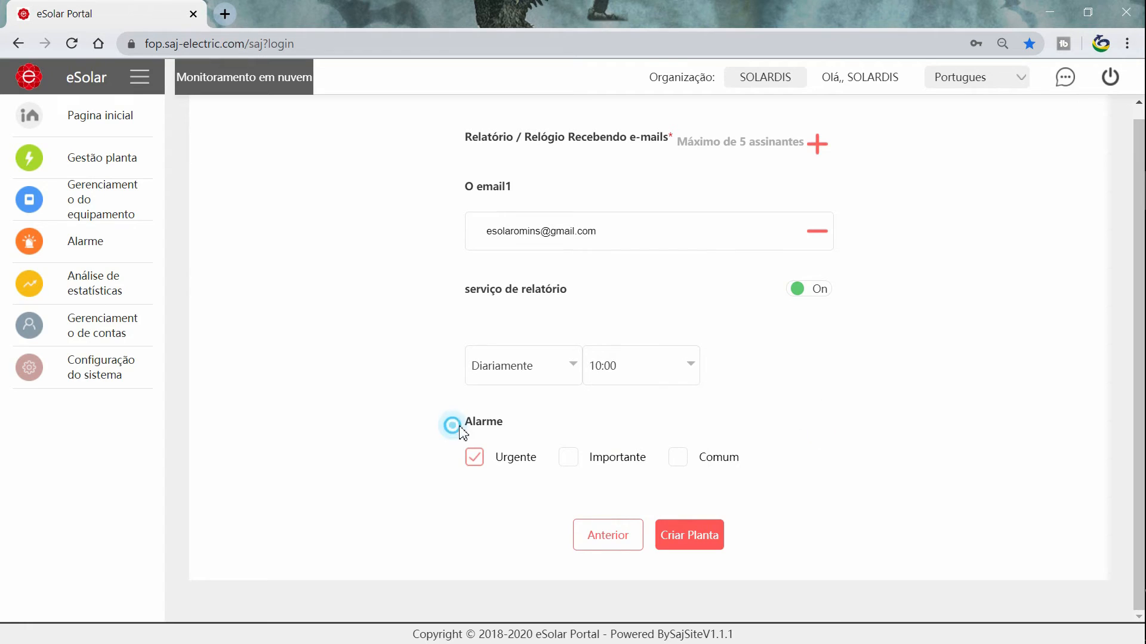
Review the Alarme level options and untick Urgente.
left_click_drag(454, 426, 521, 426)
left_click(521, 426)
mouse_move(494, 466)
left_mouse_down()
mouse_move(541, 467)
mouse_move(503, 465)
left_mouse_up()
left_click(548, 475)
left_click(516, 471)
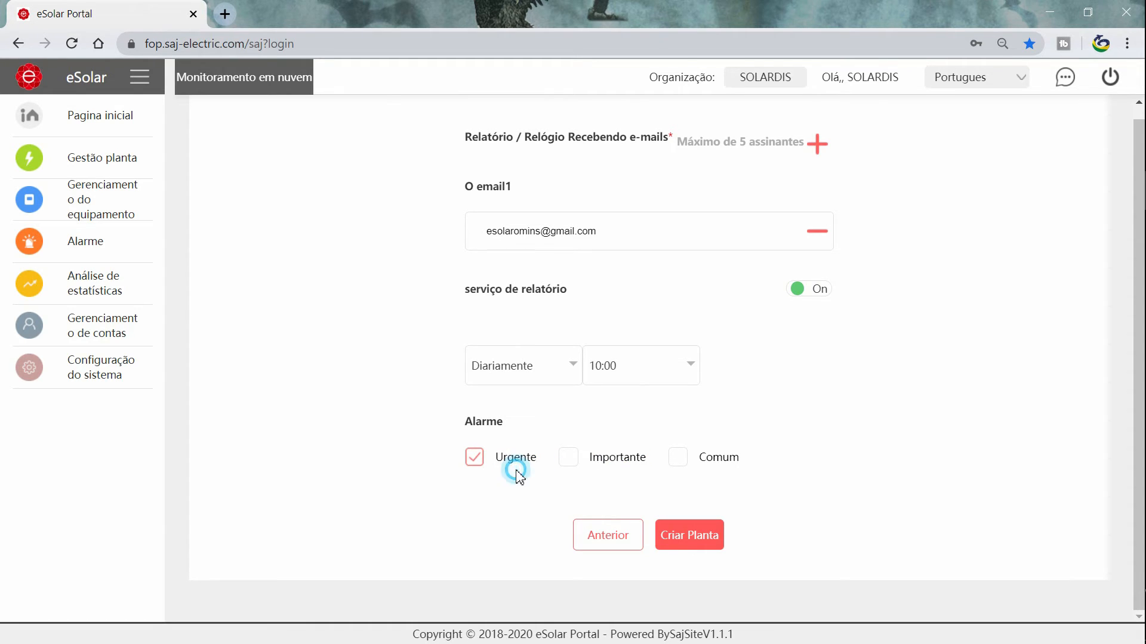
left_click_drag(590, 460, 647, 470)
left_click(596, 484)
left_click_drag(500, 463, 650, 474)
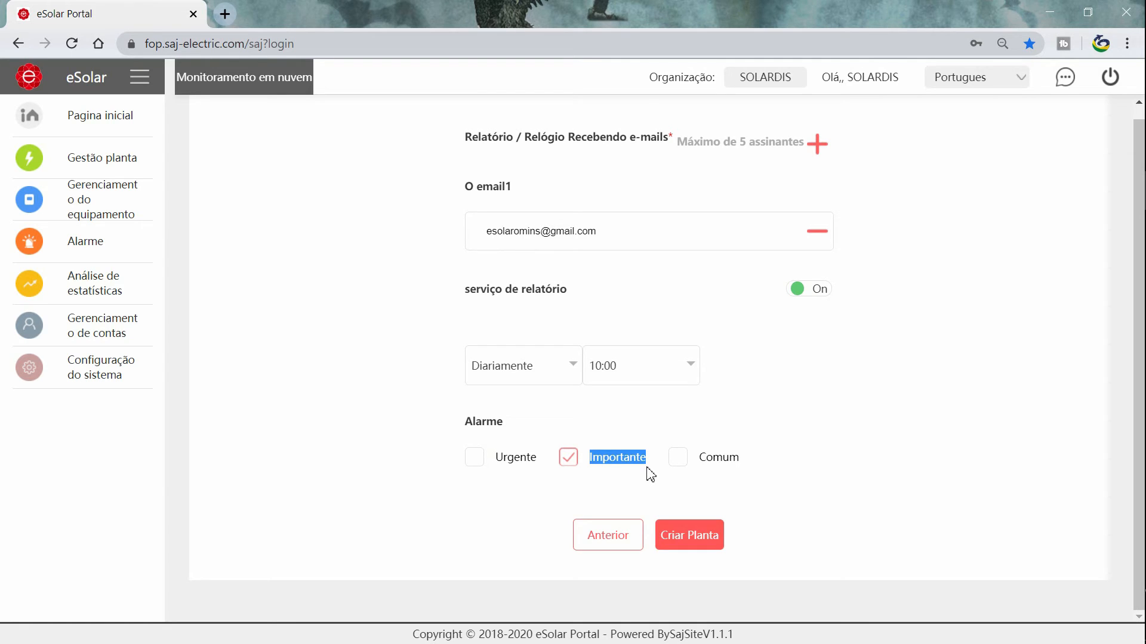
Untick Comum, leave Urgente and Importante ticked, and create 'planta instalador'.
left_click(672, 475)
left_click_drag(700, 458, 728, 480)
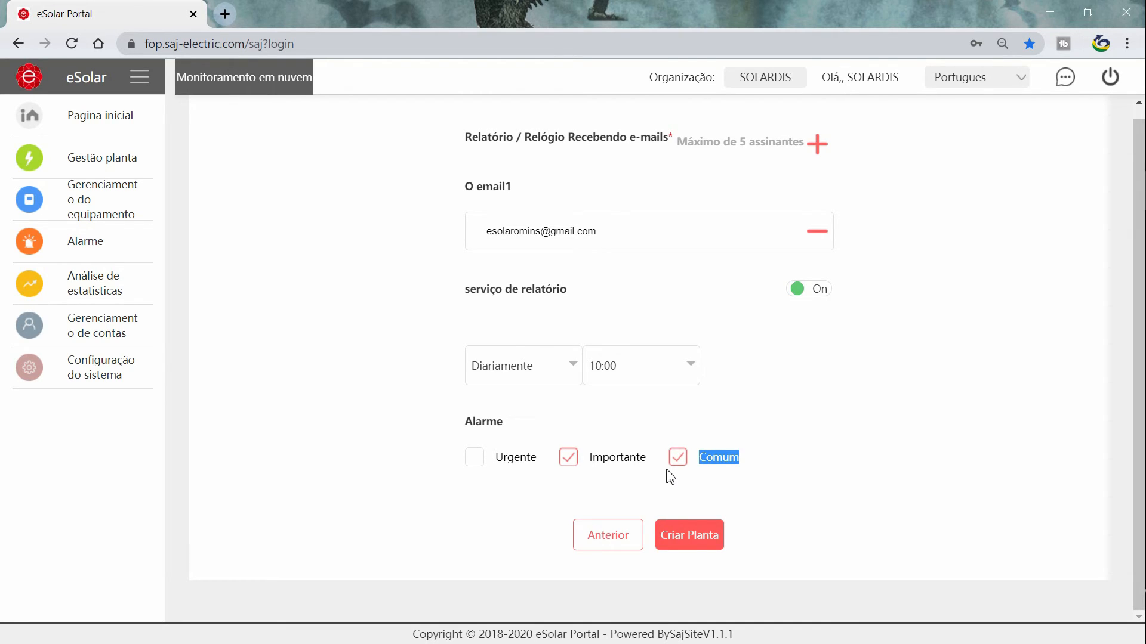
left_click(678, 457)
left_click(568, 457)
left_click(476, 462)
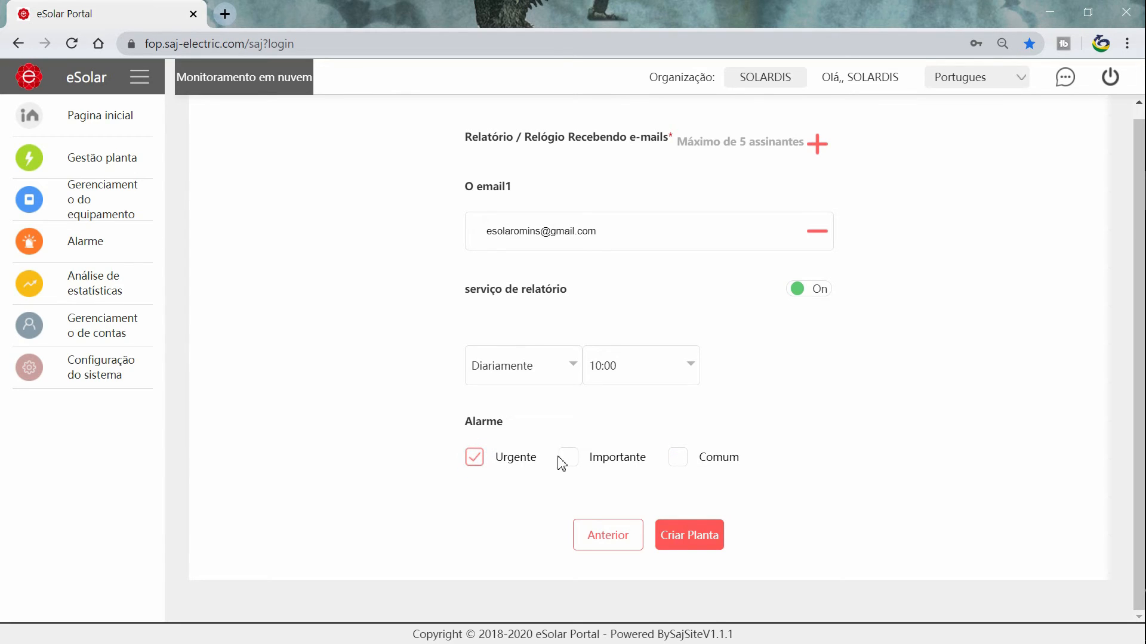
left_click(569, 460)
left_click(697, 539)
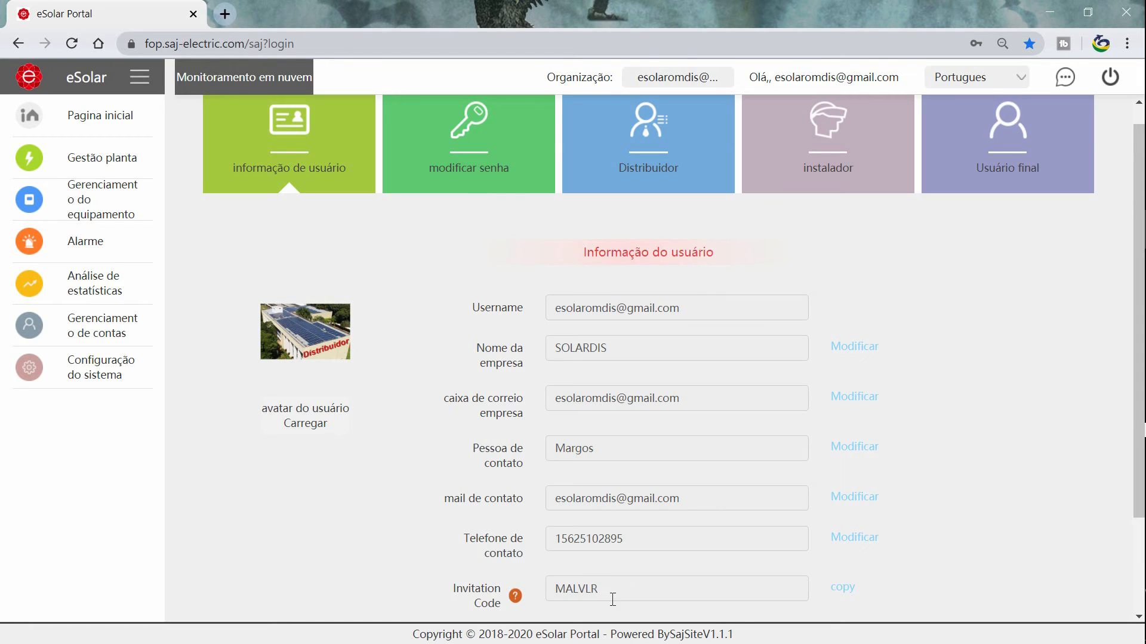
Copy the Invitation Code from the user info page and open the registration page.
left_click_drag(615, 591, 546, 591)
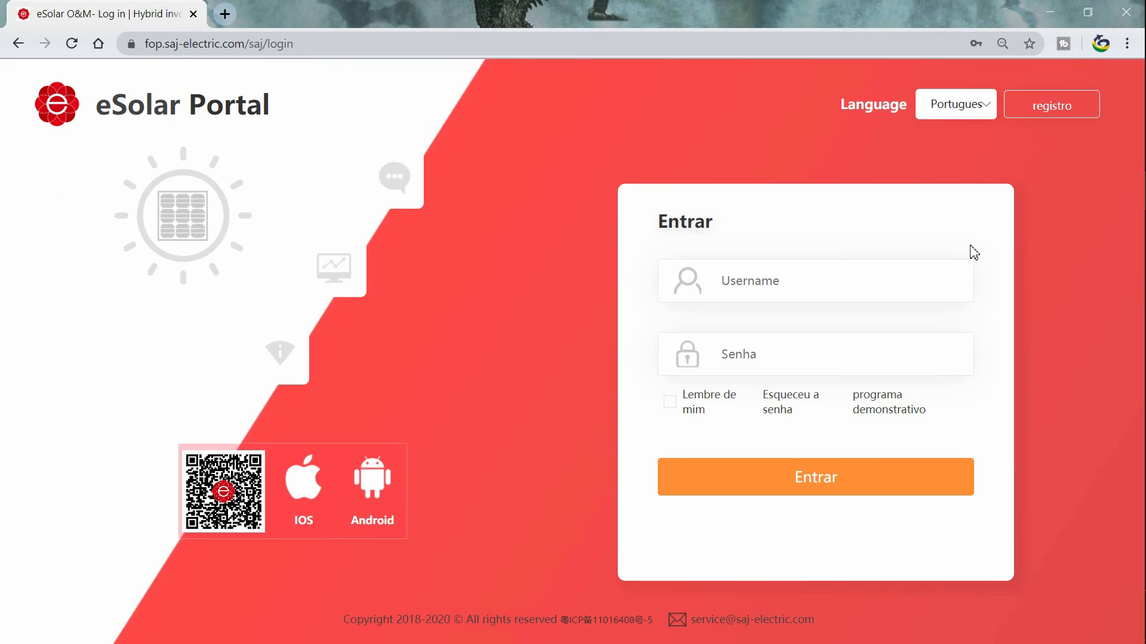
left_click(1074, 109)
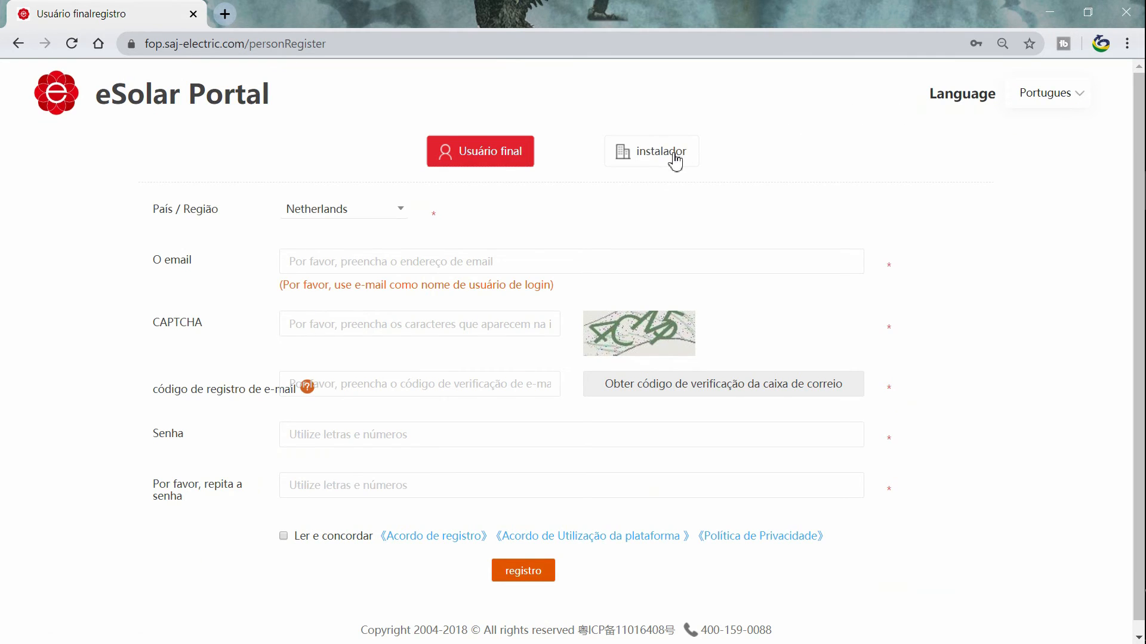
Choose installer registration in Brazil and paste the e-mail into Username and O email.
left_click(690, 158)
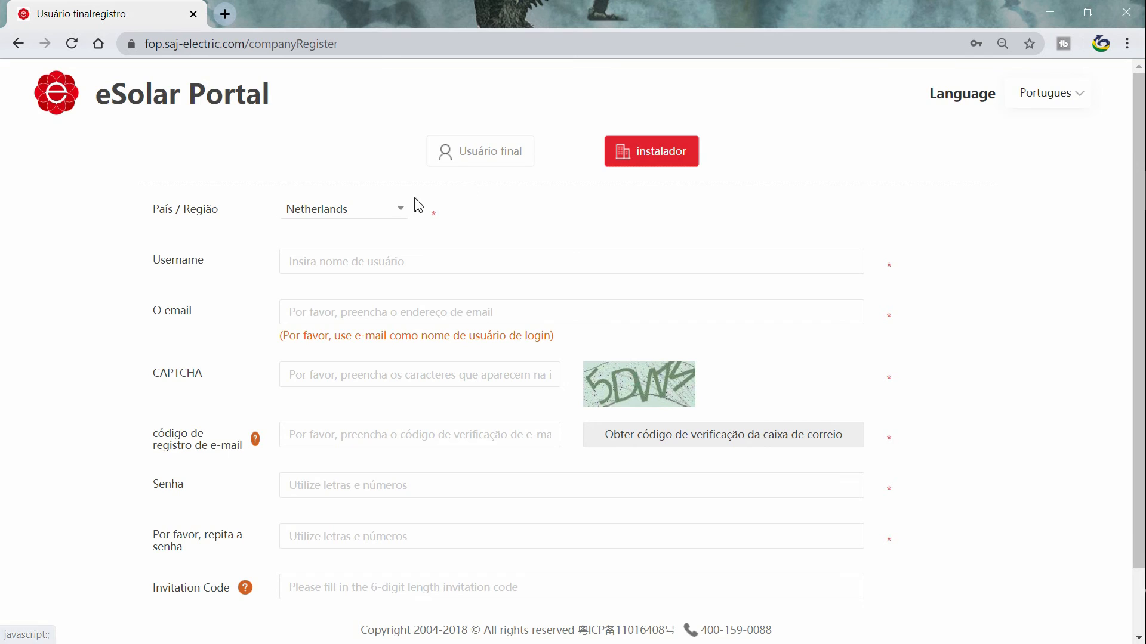
left_click(393, 213)
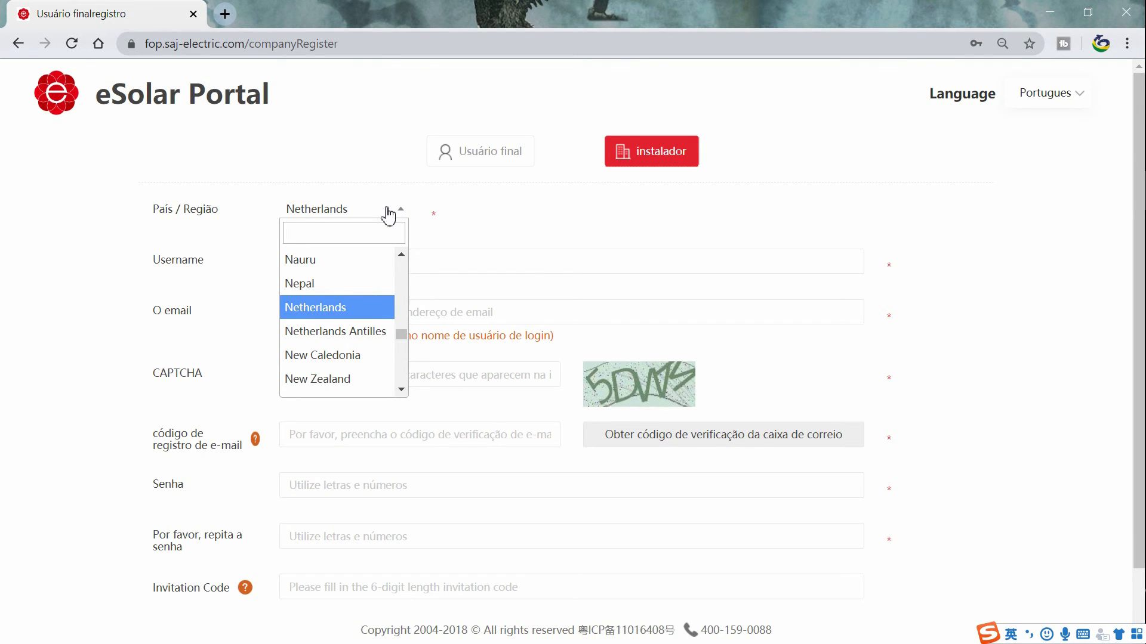
type("bra")
left_click(335, 258)
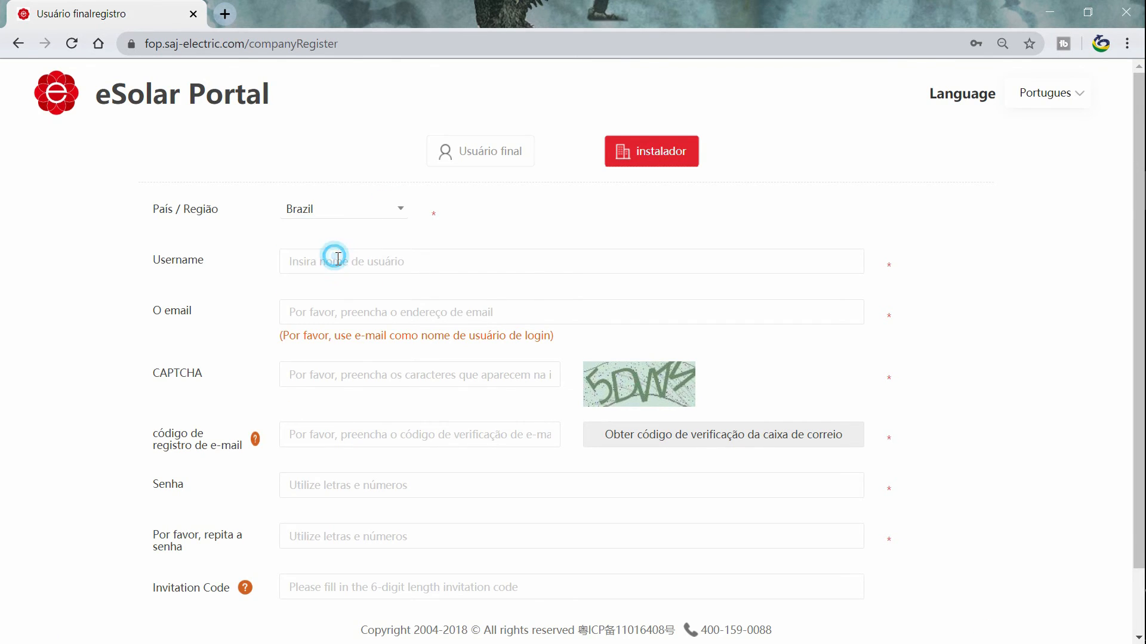
left_click(349, 260)
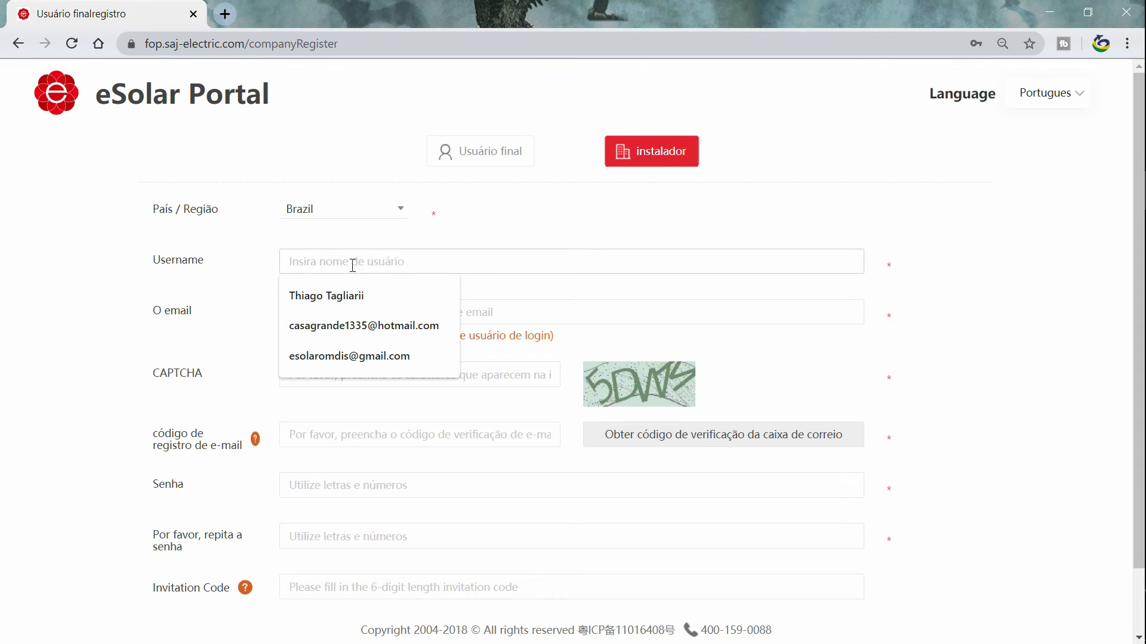
right_click(353, 265)
left_click(399, 365)
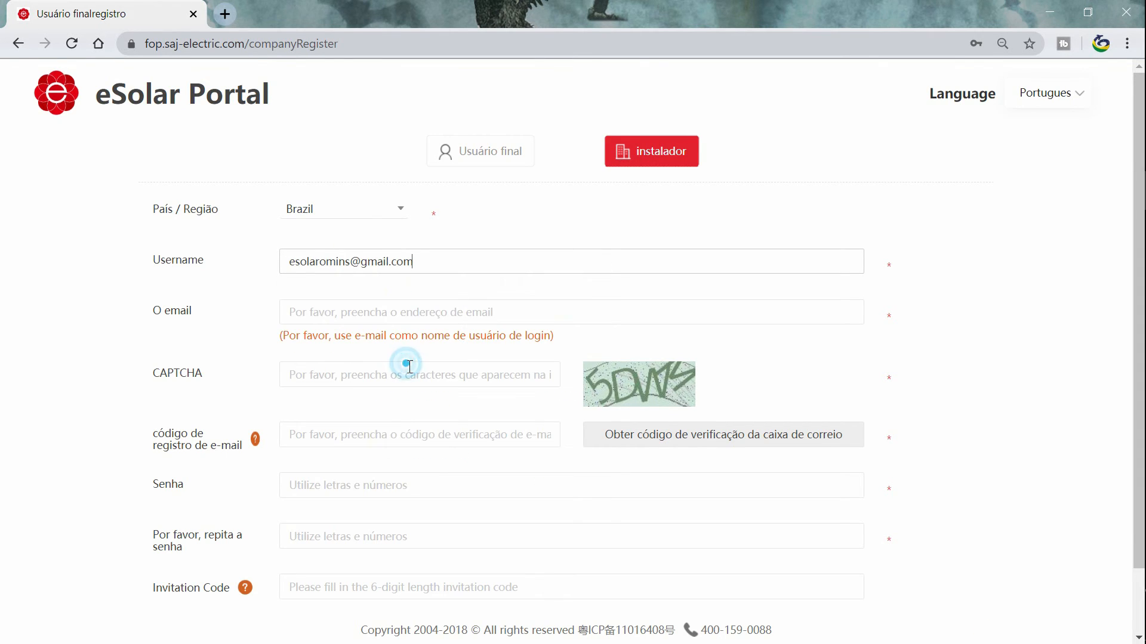
left_click(383, 312)
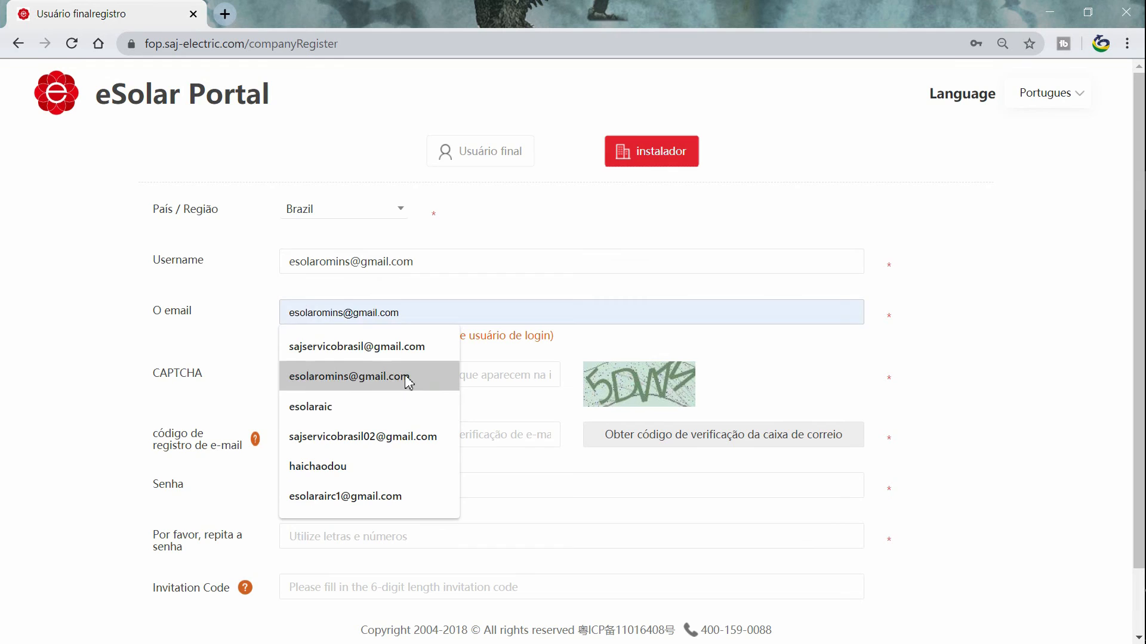
left_click(469, 317)
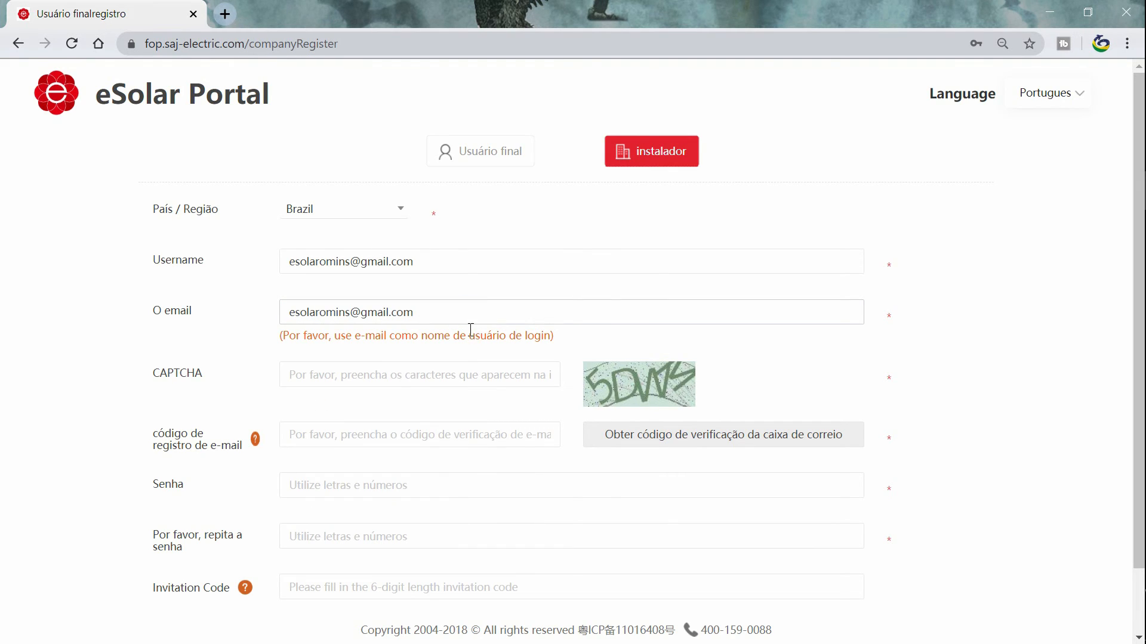
Enter the CAPTCHA, then request the e-mailed verification code and paste it in.
left_click(439, 372)
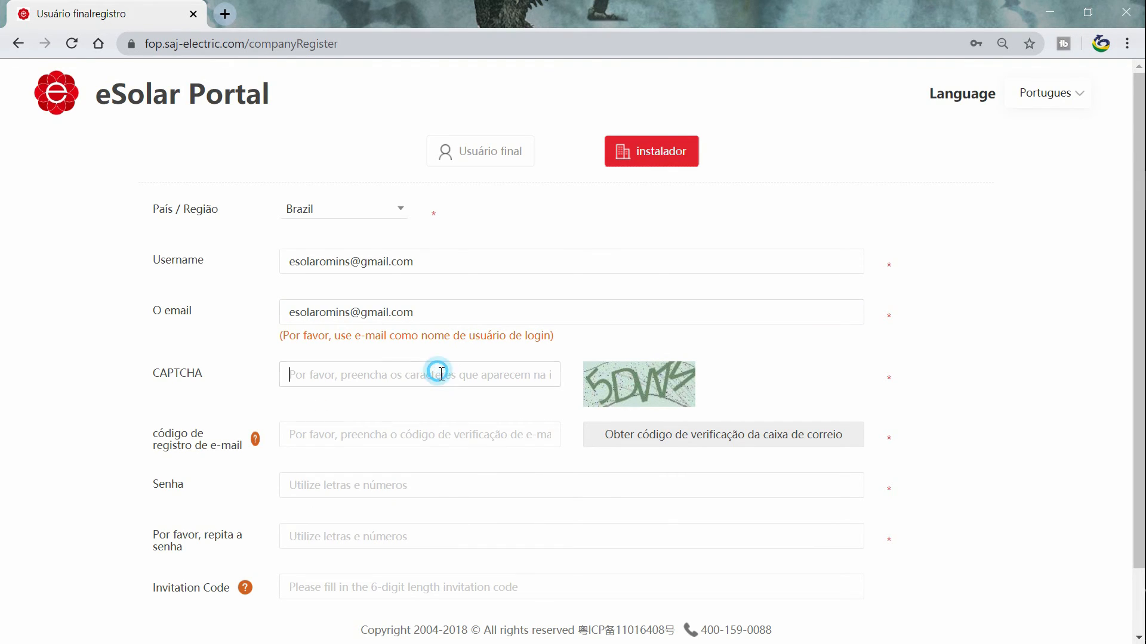
type("5DWM")
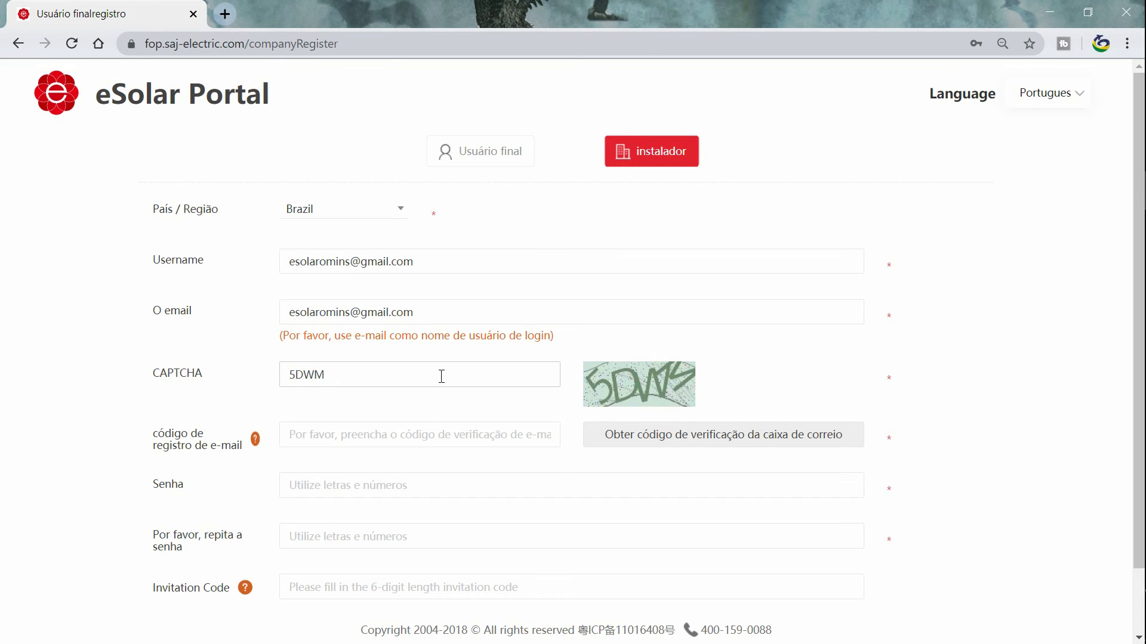
scroll(441, 375, "down", 1)
key("Tab")
left_click(767, 372)
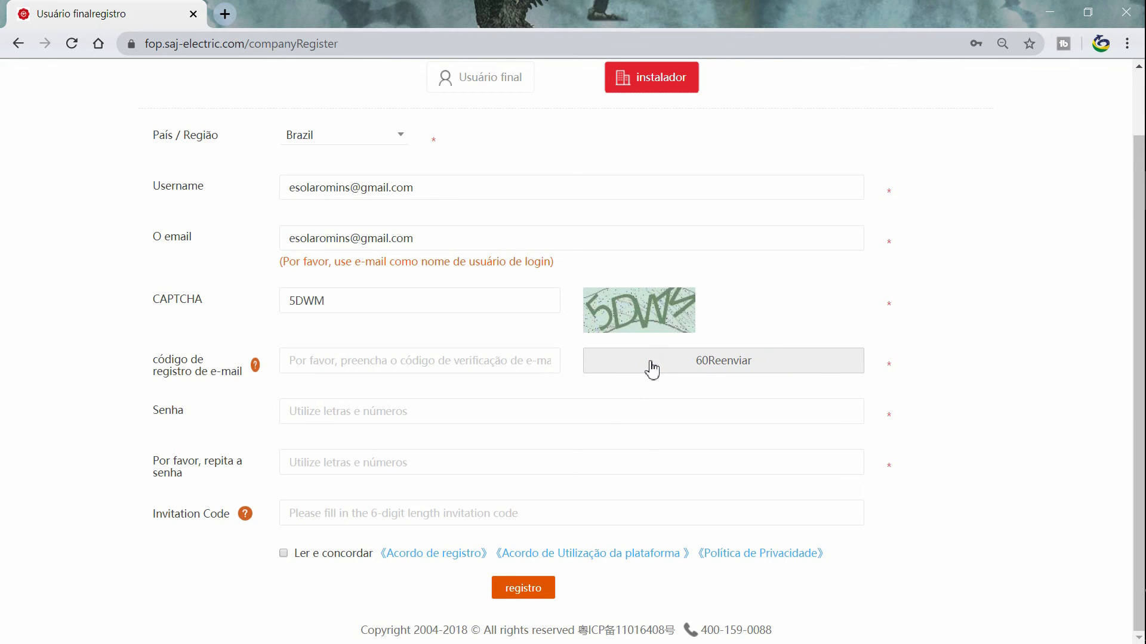
left_click_drag(491, 376, 413, 376)
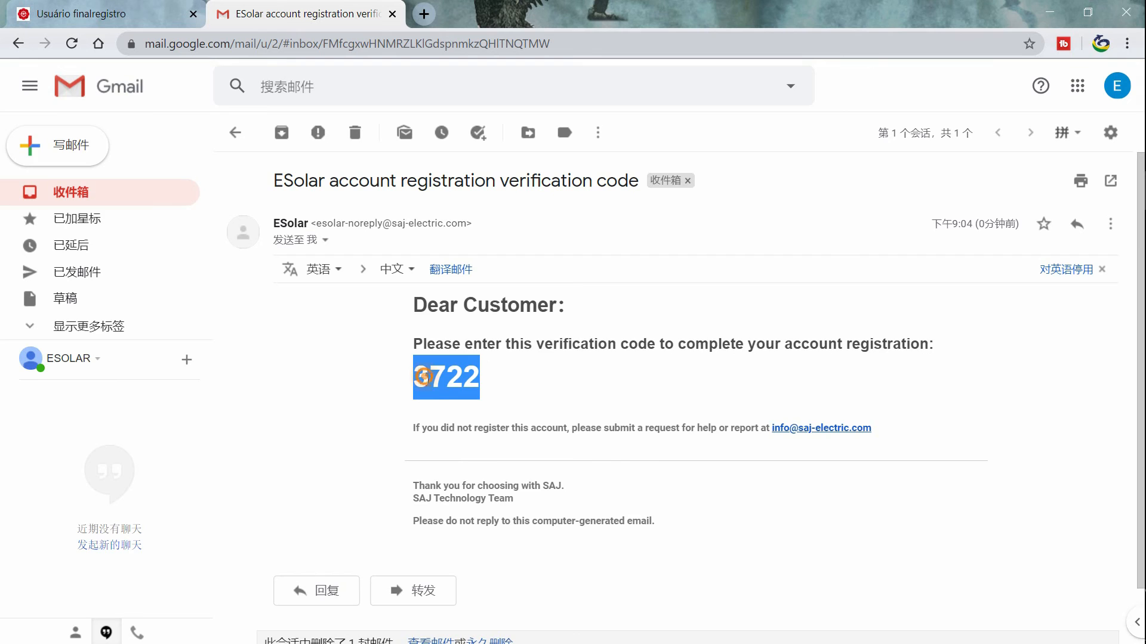
right_click(425, 379)
left_click(458, 390)
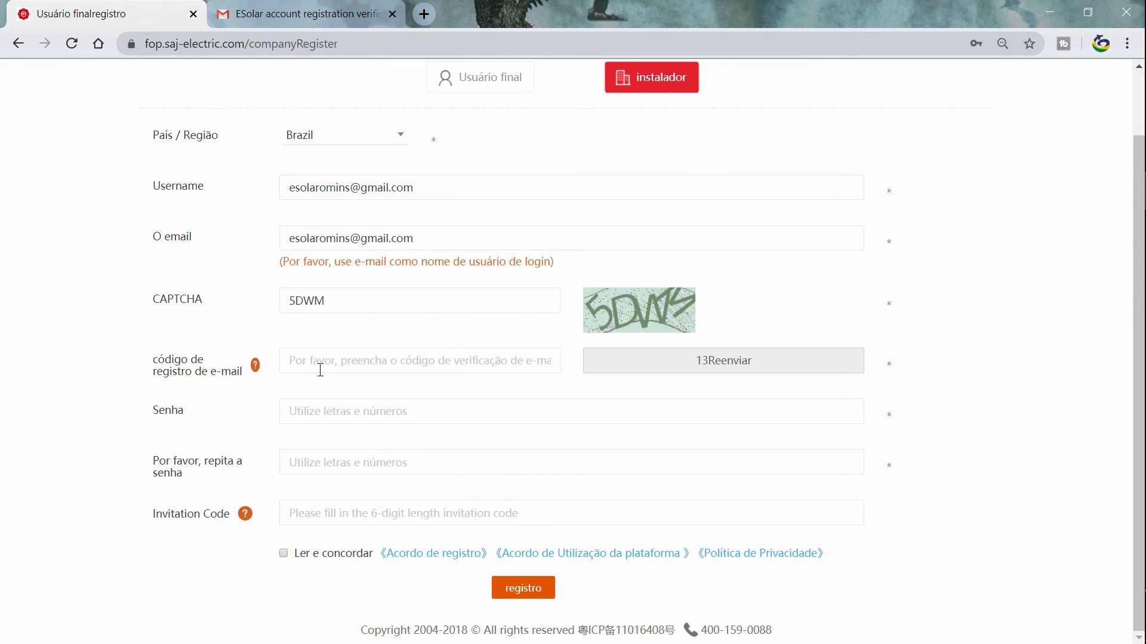
right_click(315, 366)
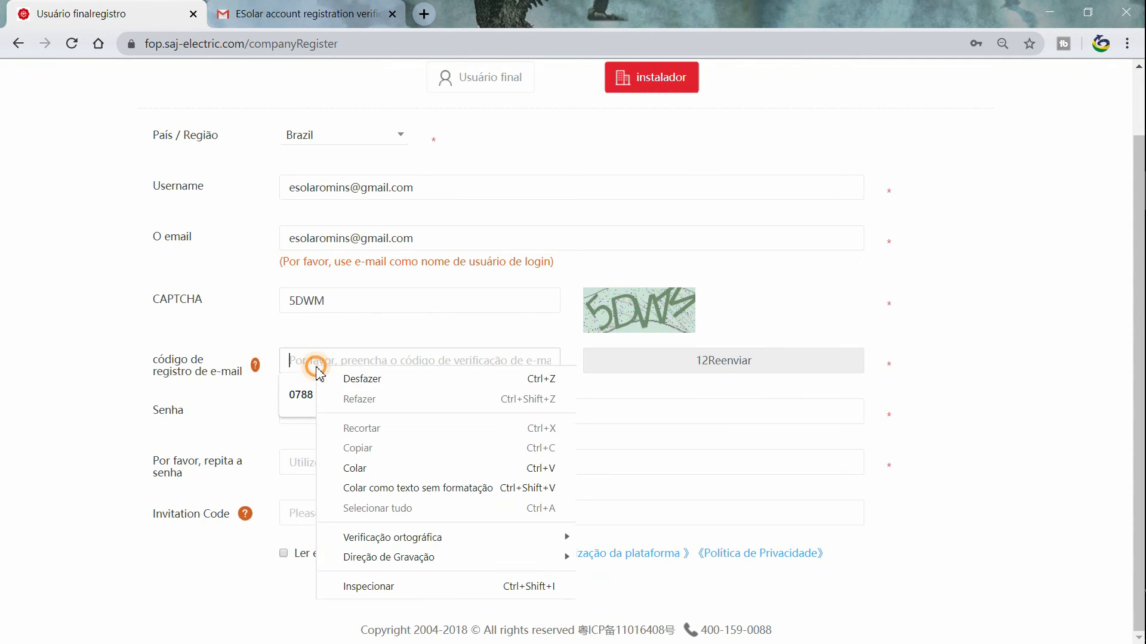
left_click(370, 468)
Enter the password twice, fill the invitation code, accept the terms and register.
left_click(401, 412)
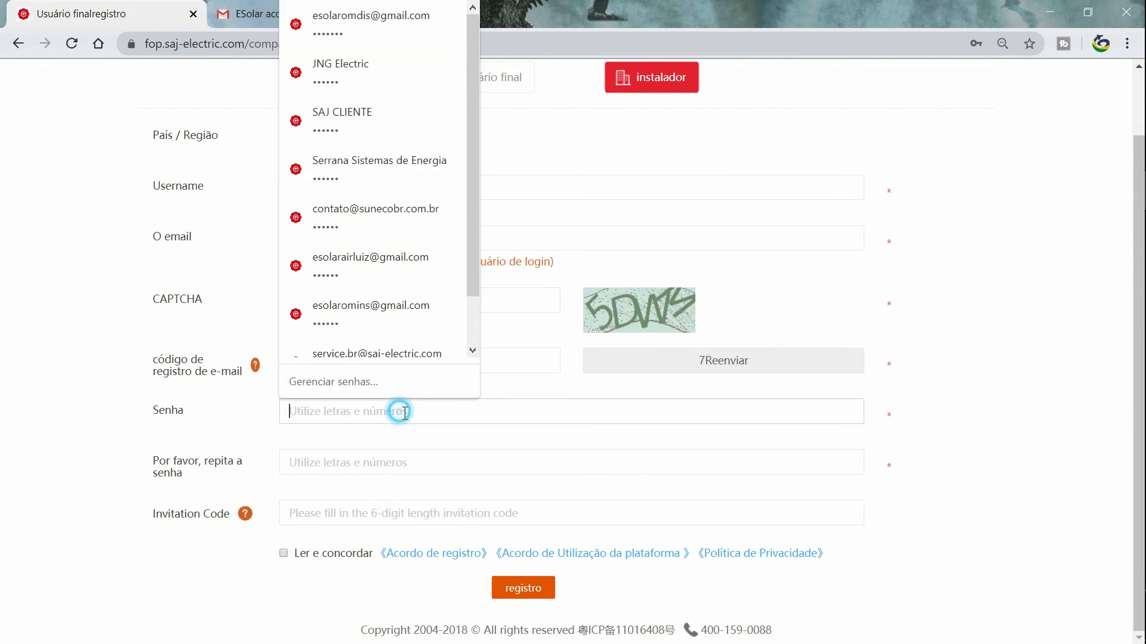
type("aaaaaa")
left_click(365, 463)
type("a")
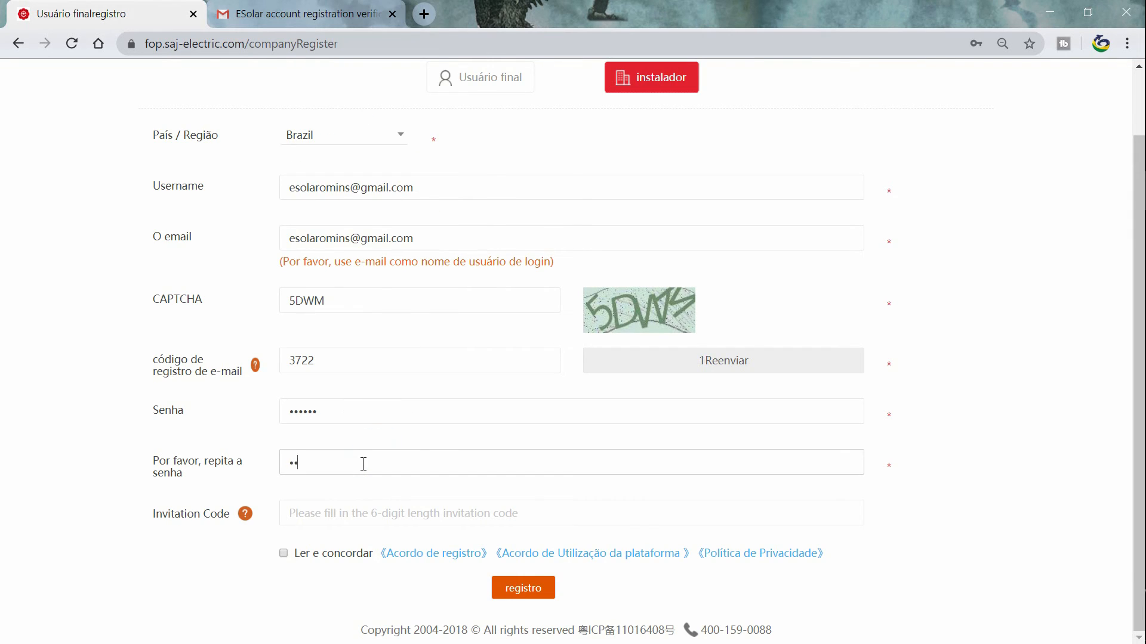
type("aaaaa")
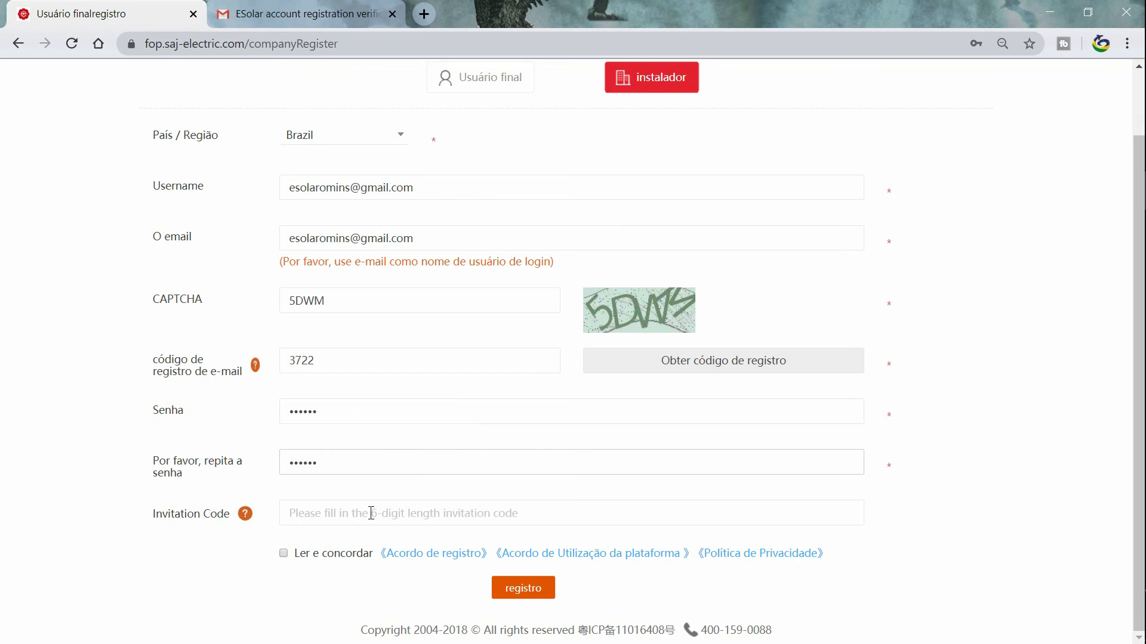
left_click(370, 513)
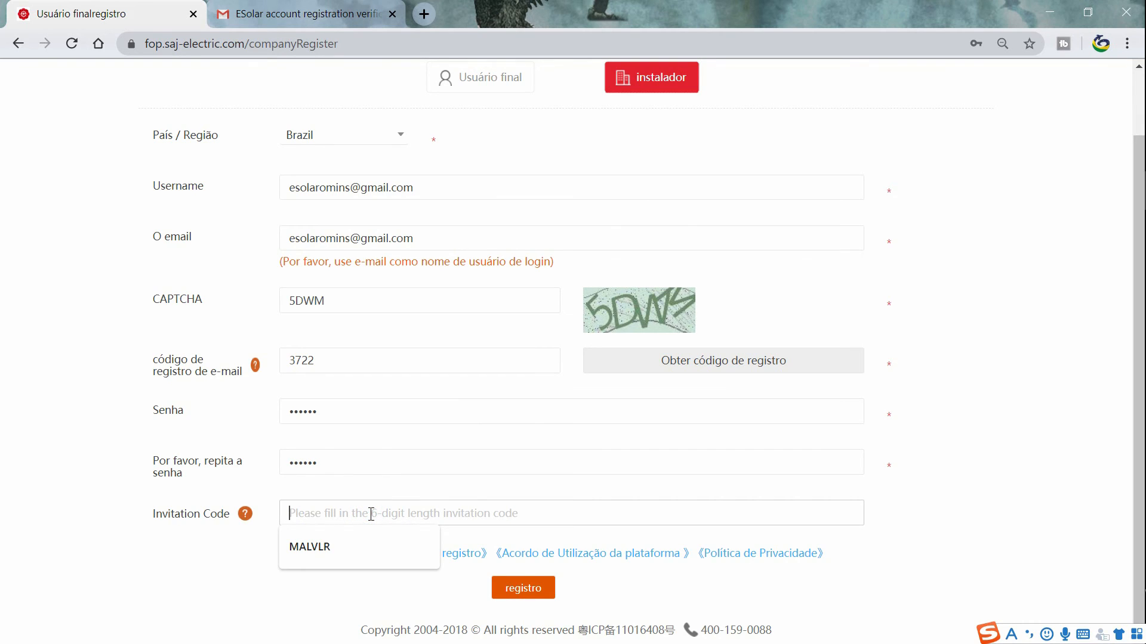
left_click(341, 546)
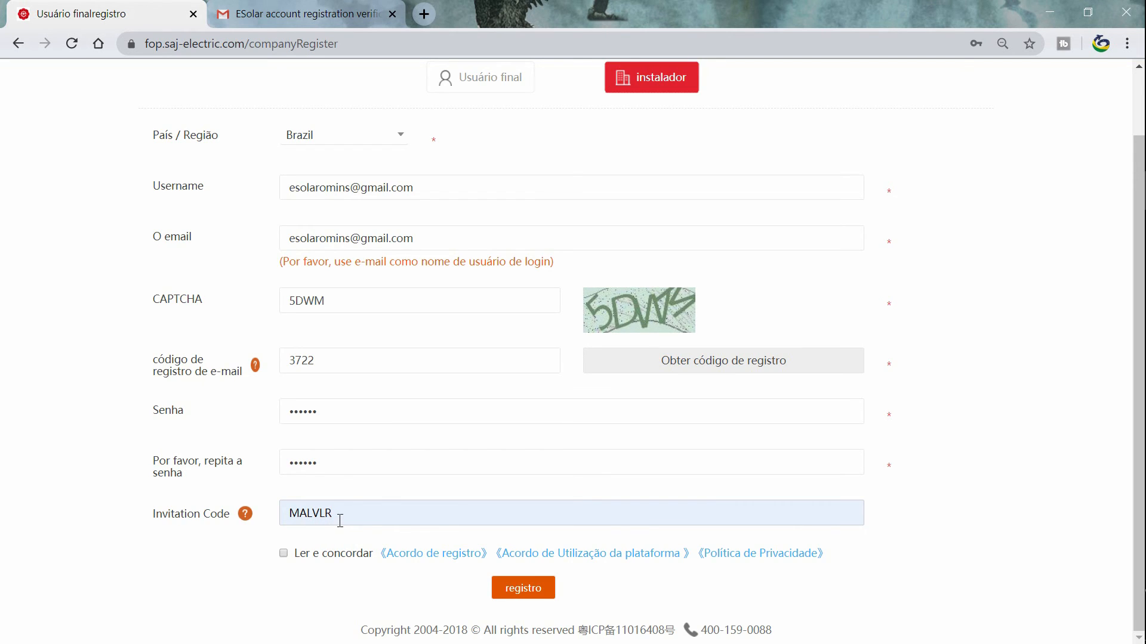
left_click(287, 554)
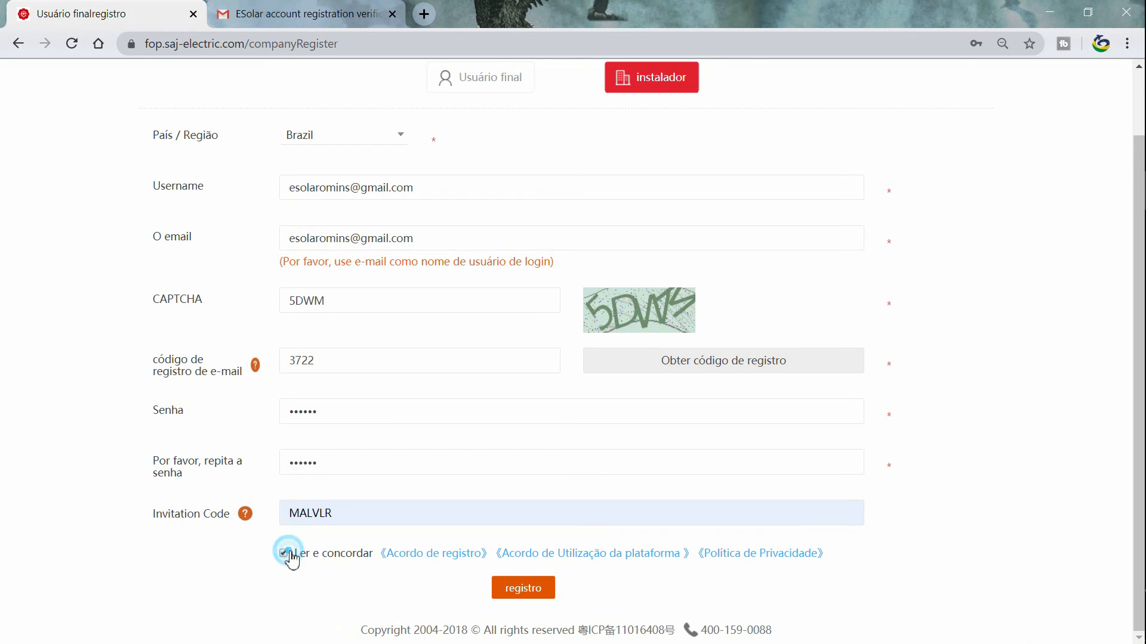
left_click(523, 602)
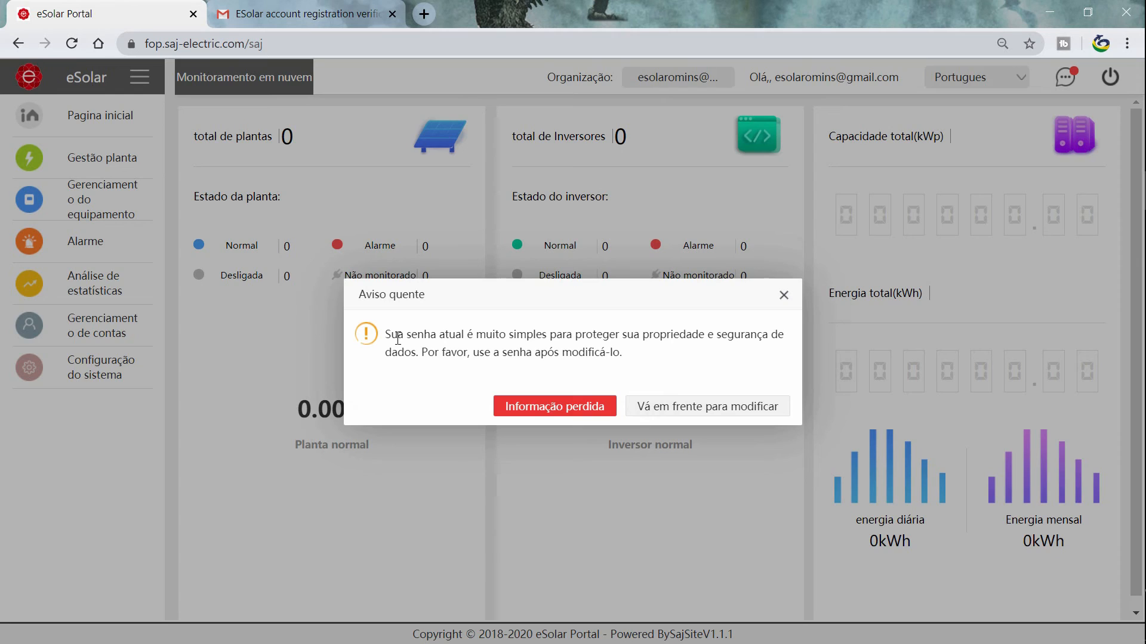
Read the 'Aviso quente' weak-password message and dismiss it.
triple_click(398, 338)
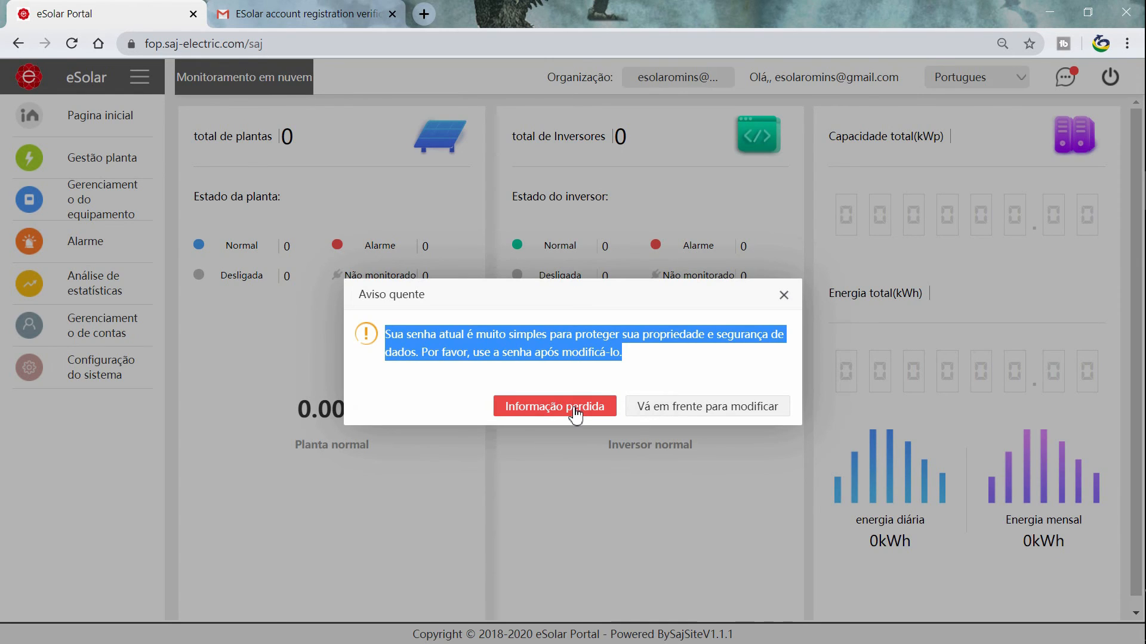
left_click(514, 412)
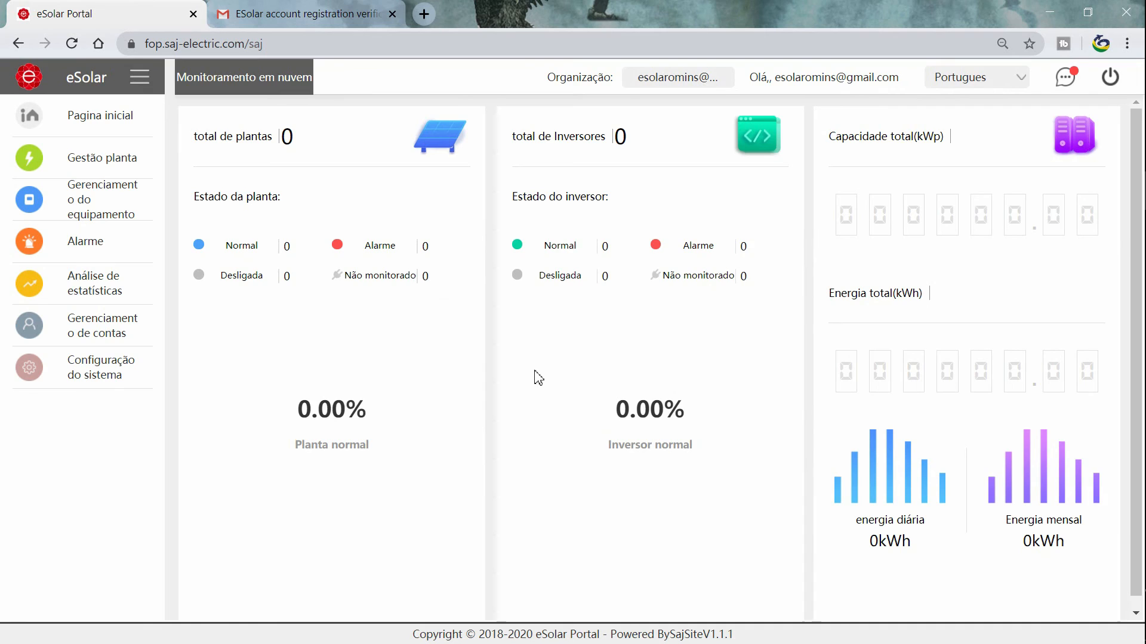
left_click(123, 162)
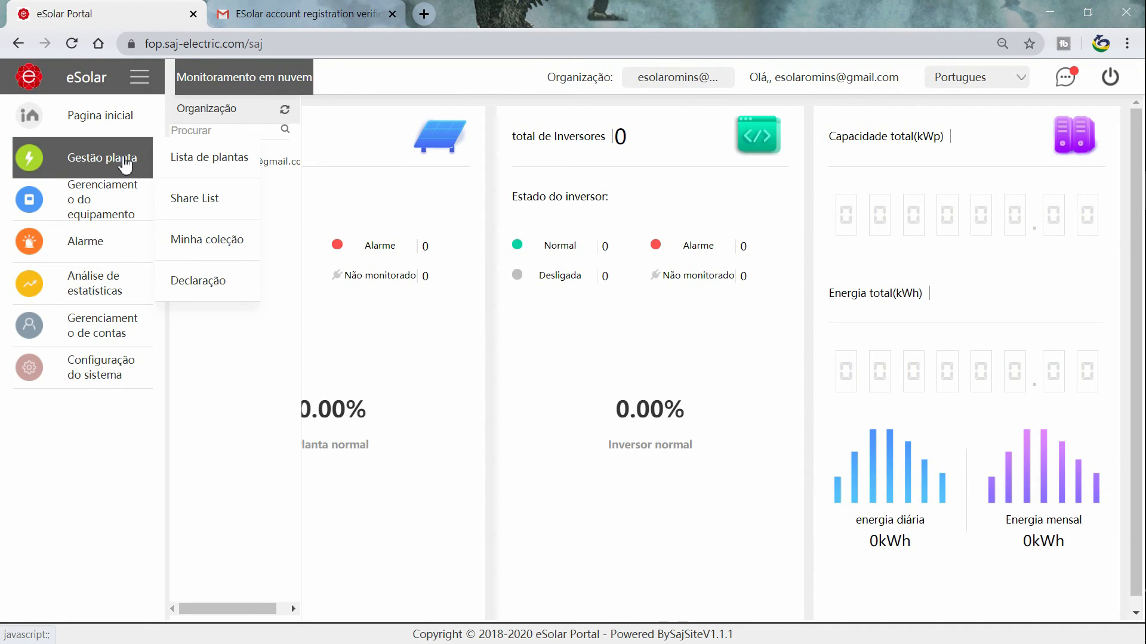
Add a new plant with inverter R5S2302G1939E00996 and 3.6 kWp panel power.
left_click(188, 169)
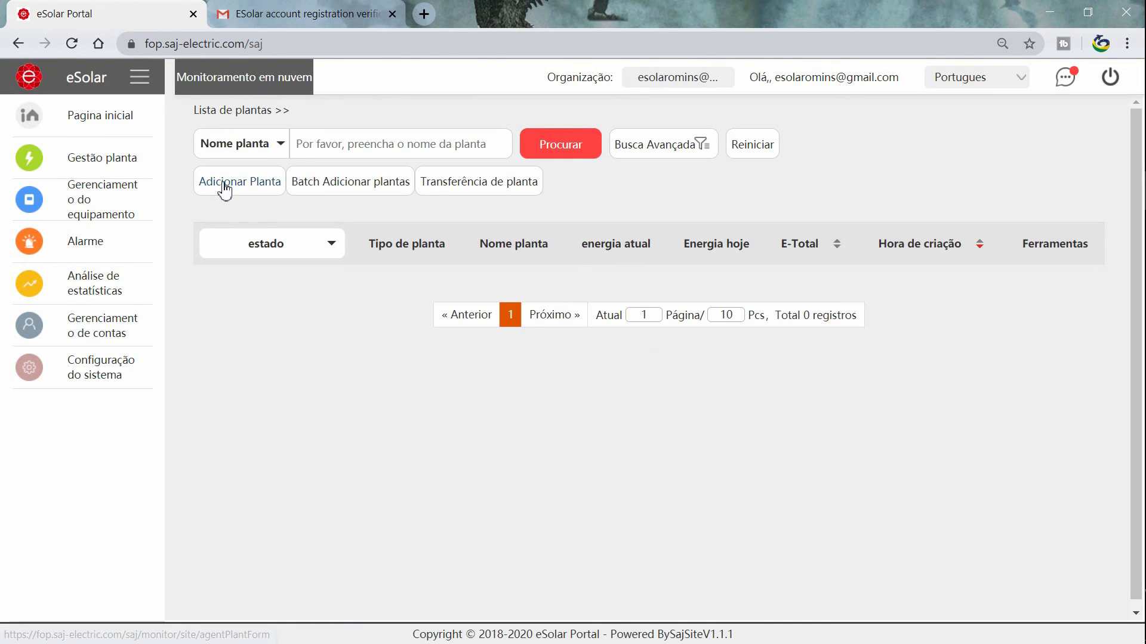
left_click(269, 186)
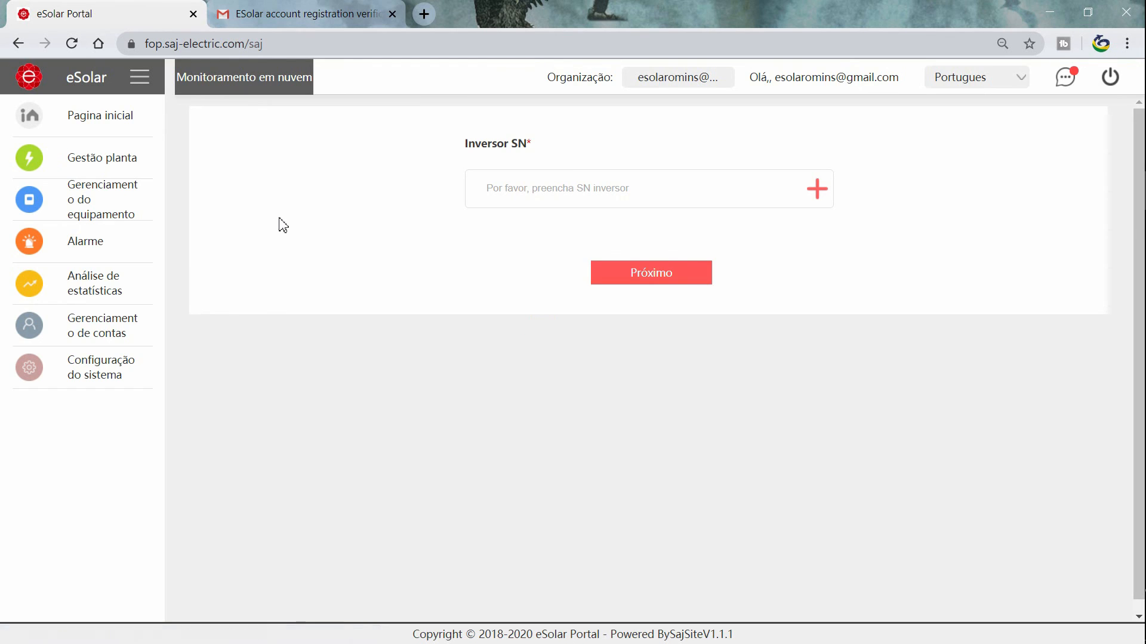
left_click(514, 194)
type("R5S2302G1939E00996")
left_click(817, 189)
left_click(570, 398)
type(".6")
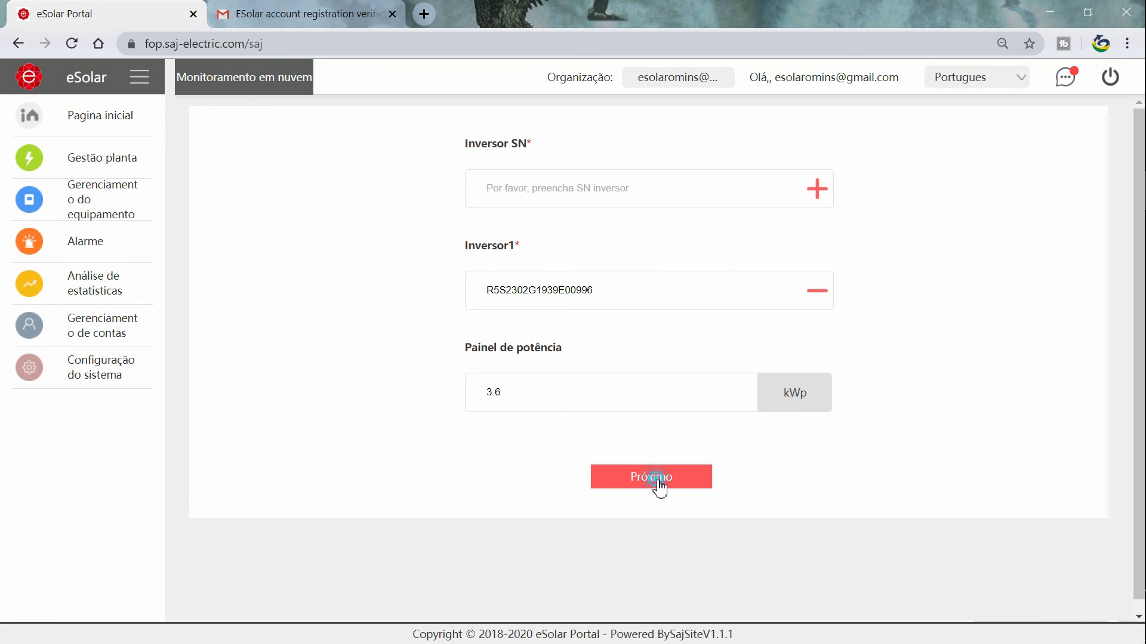
left_click(658, 488)
Name it 'planta instalador', choose BRL R$, enable 24-hour monitoring, and save.
left_click(642, 188)
type("planta instala")
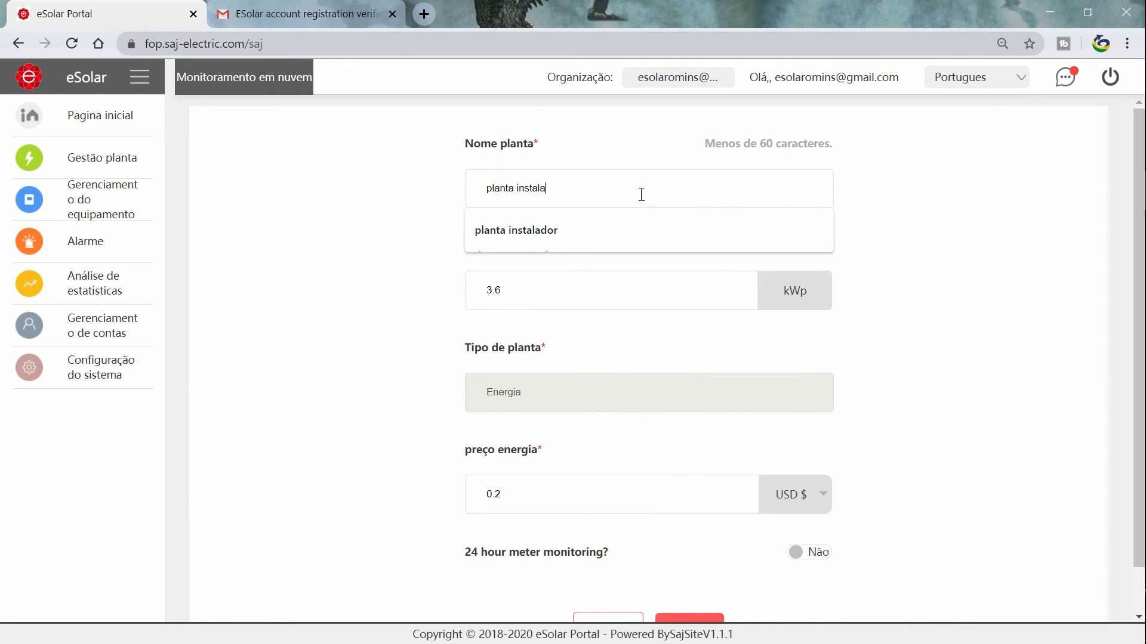
type("dor")
scroll(567, 286, "down", 1)
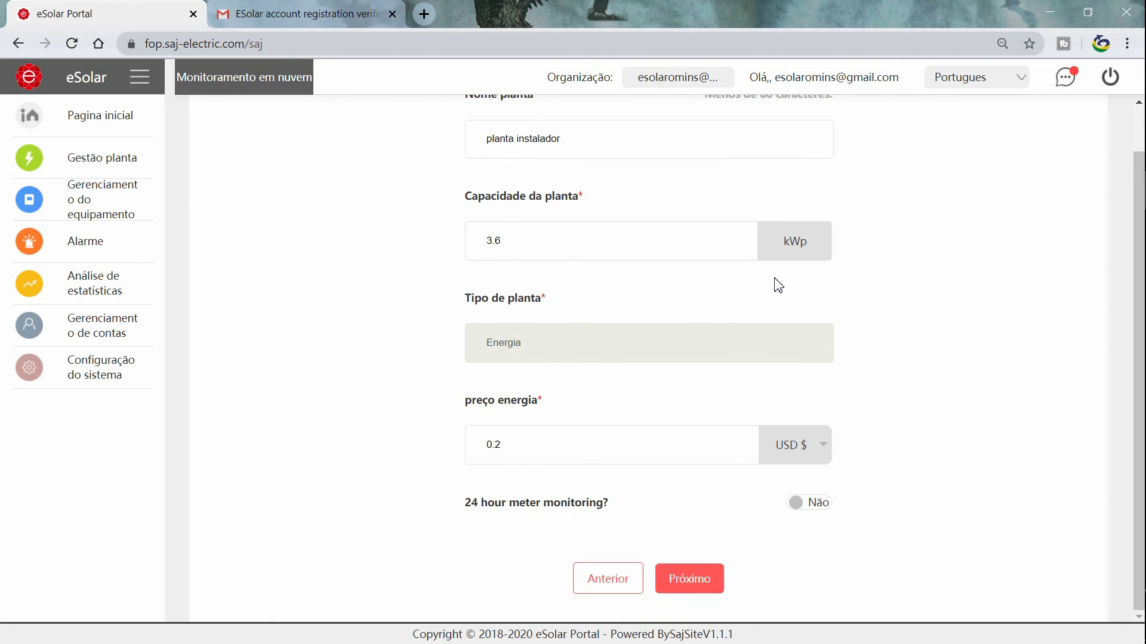
left_click(782, 450)
type("br")
left_click(785, 413)
left_click(664, 450)
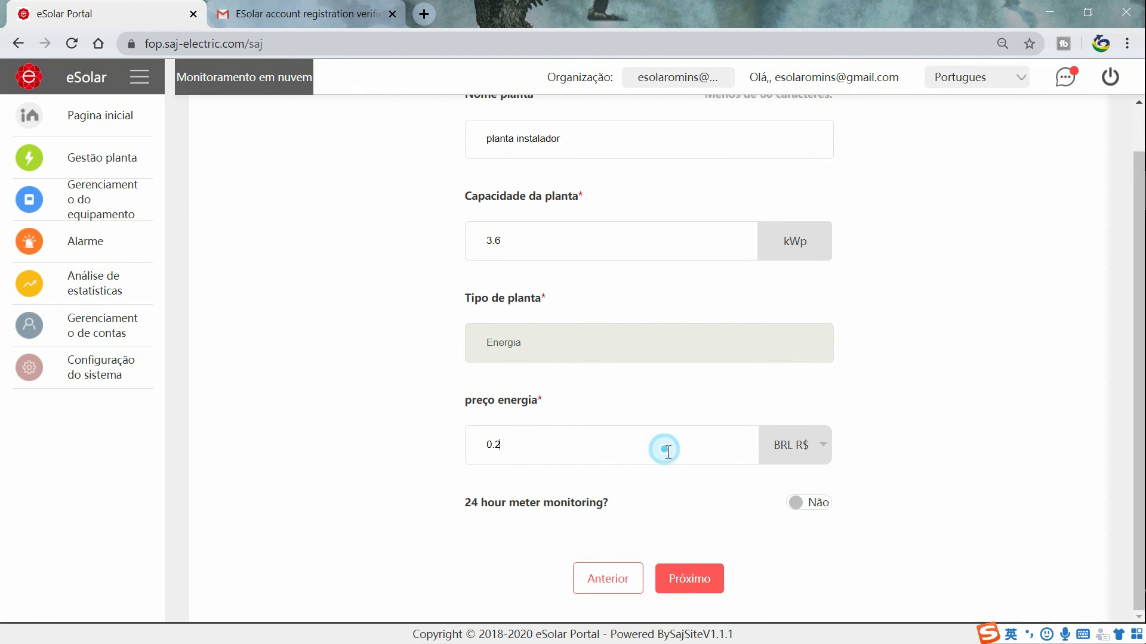
left_click(795, 502)
left_click(692, 582)
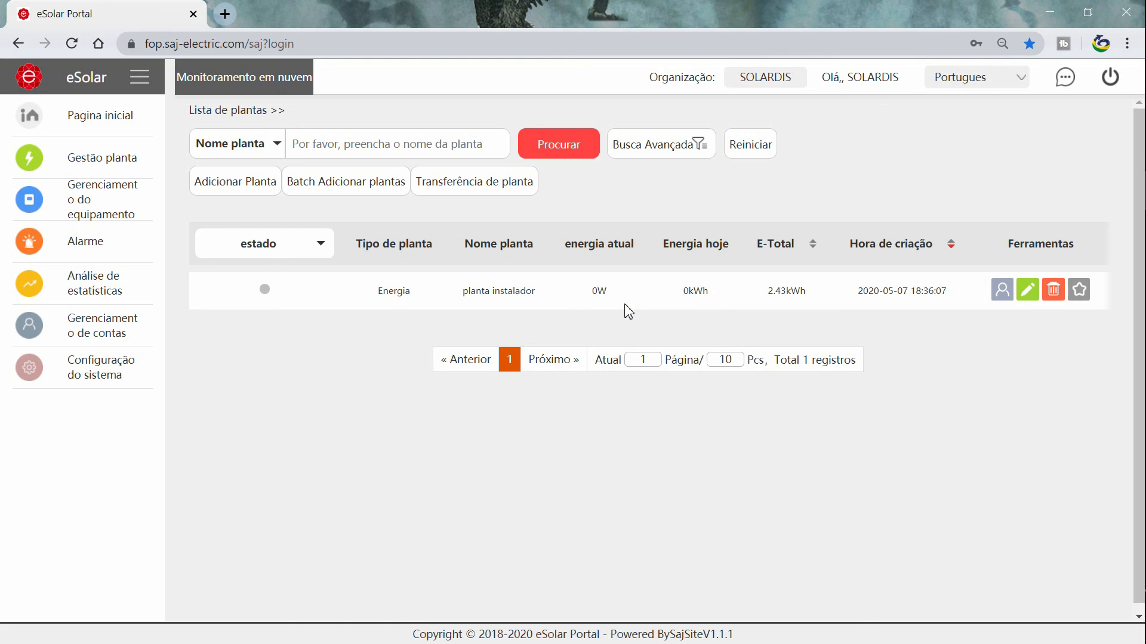
Open the plant status (estado) filter on the plant list, then close it without choosing a status.
left_click(318, 245)
left_click(234, 246)
left_click(282, 246)
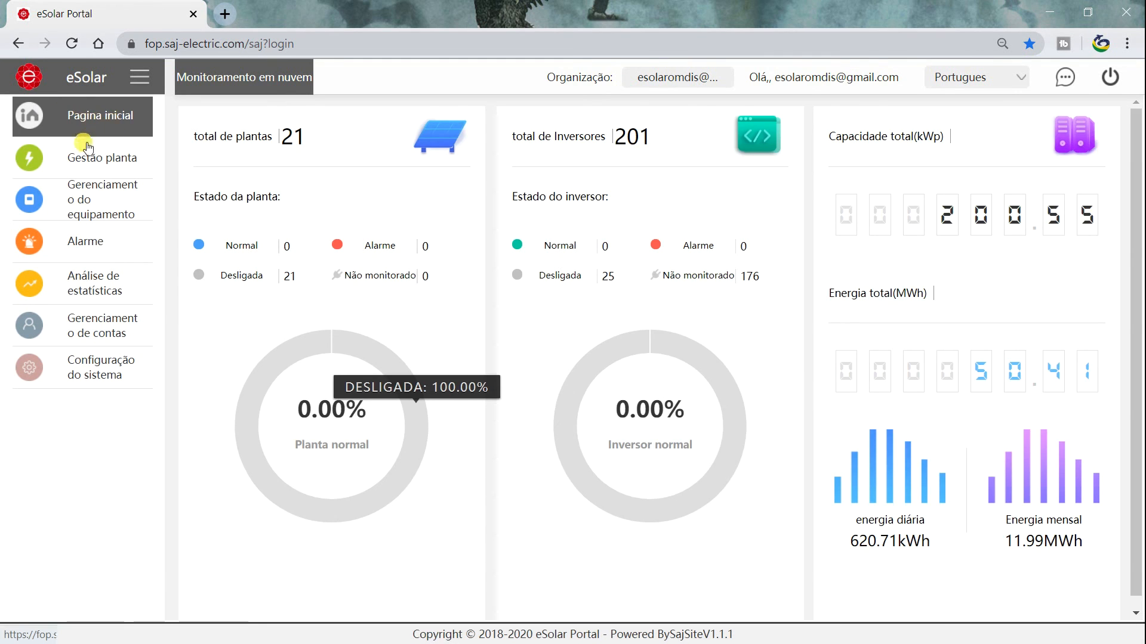
mouse_move(81, 151)
mouse_move(92, 191)
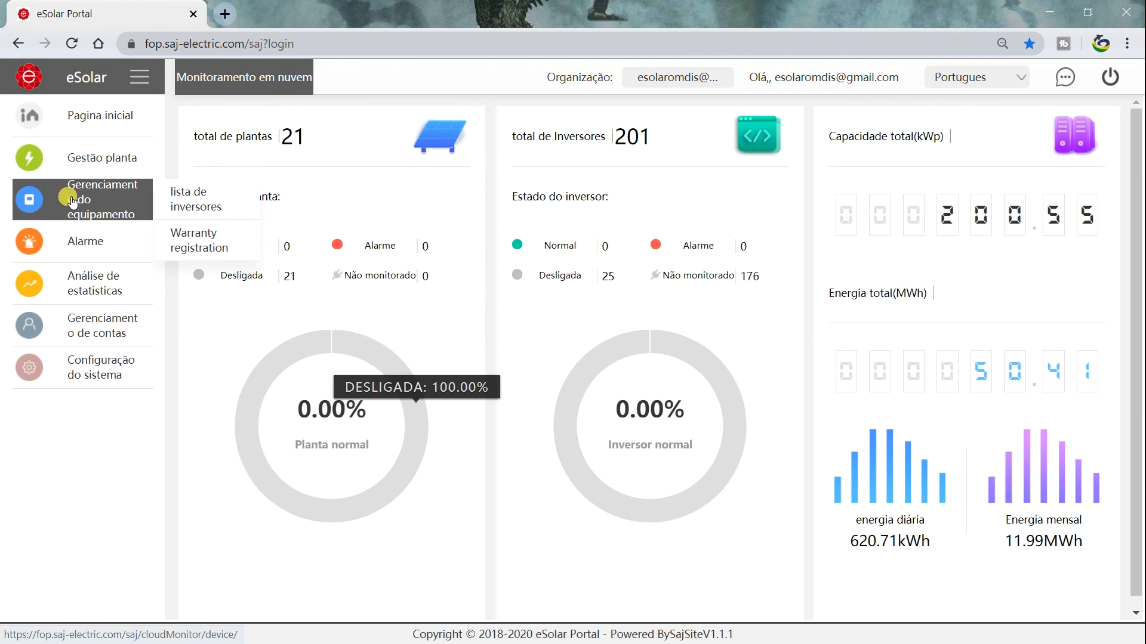
mouse_move(109, 299)
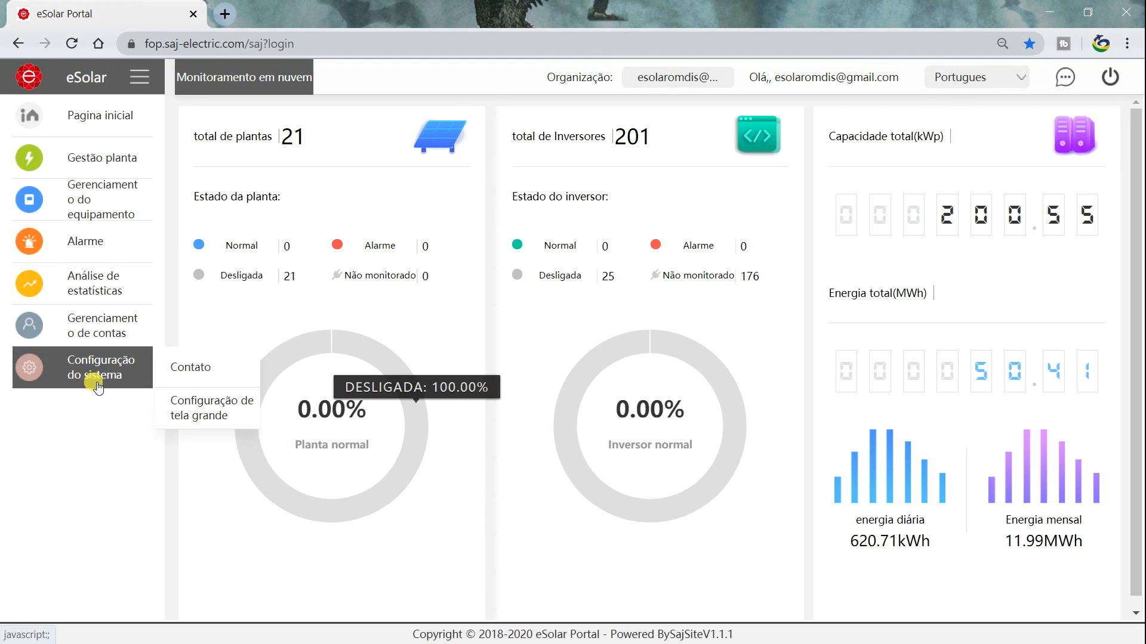
mouse_move(93, 382)
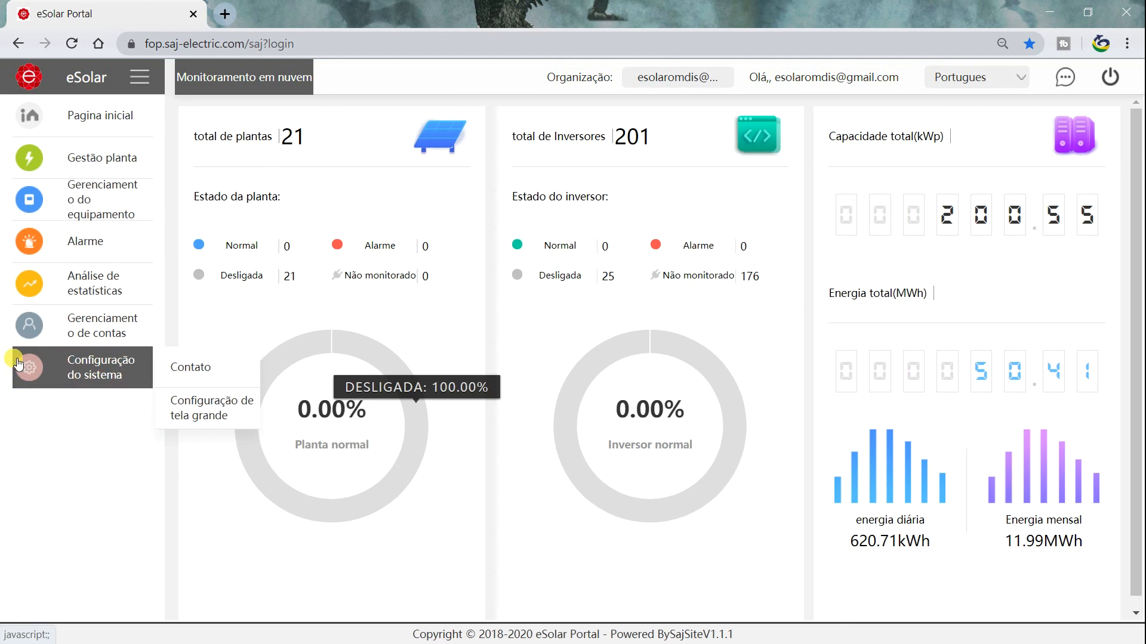